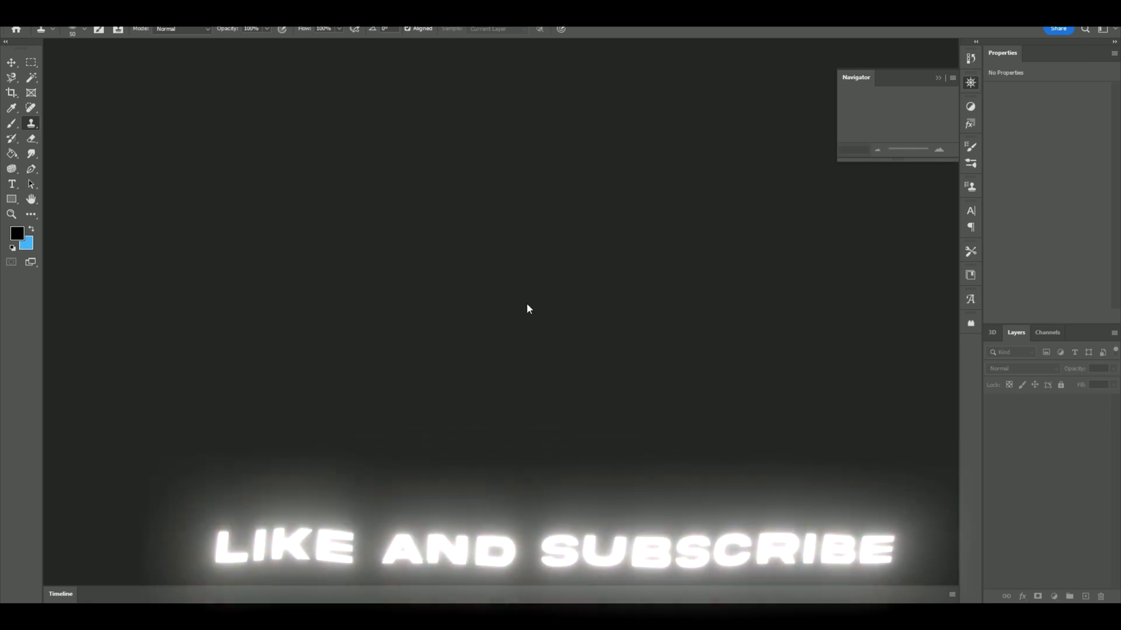
Step: Create a new 1920 x 1080 px document with a resolution of 100 pixels/inch and a white background
click(25, 9)
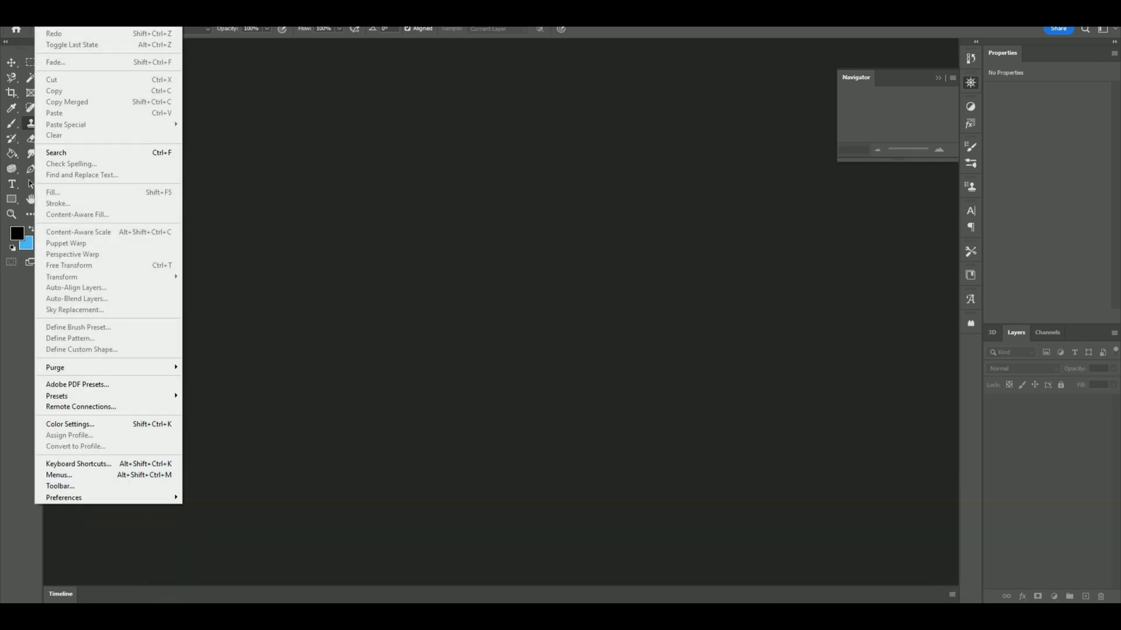
key(ctrl+n)
click(259, 205)
drag(568, 261, 724, 273)
key(BackSpace)
text(100)
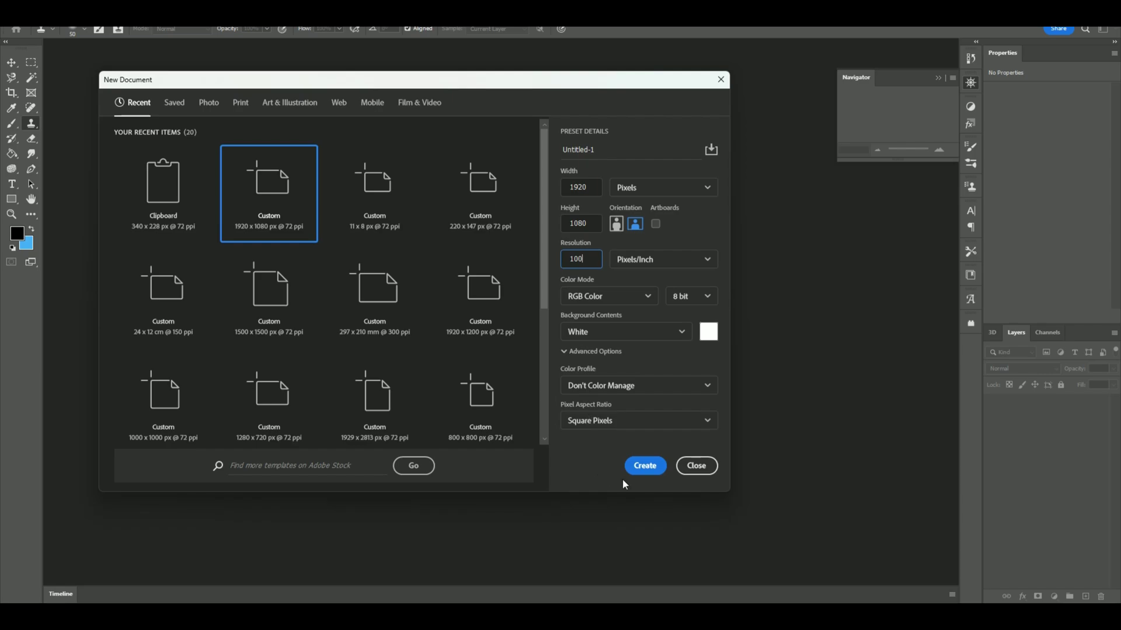
click(652, 467)
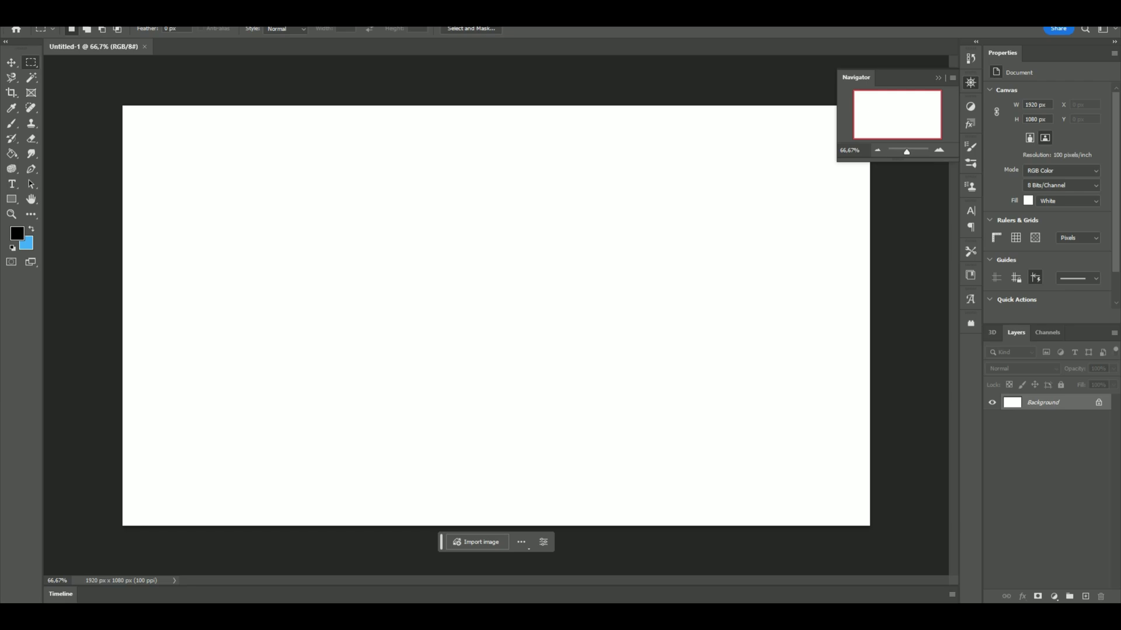
Step: Place the photo of the man in the document and scale it up to cover the full canvas height
drag(499, 315, 499, 315)
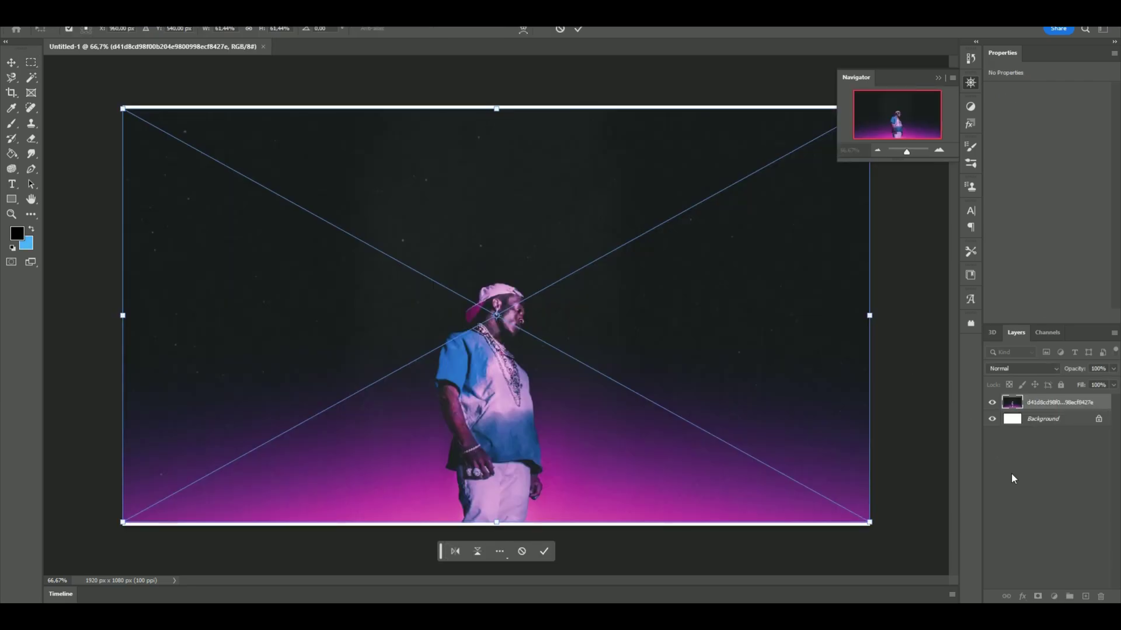
key(Return)
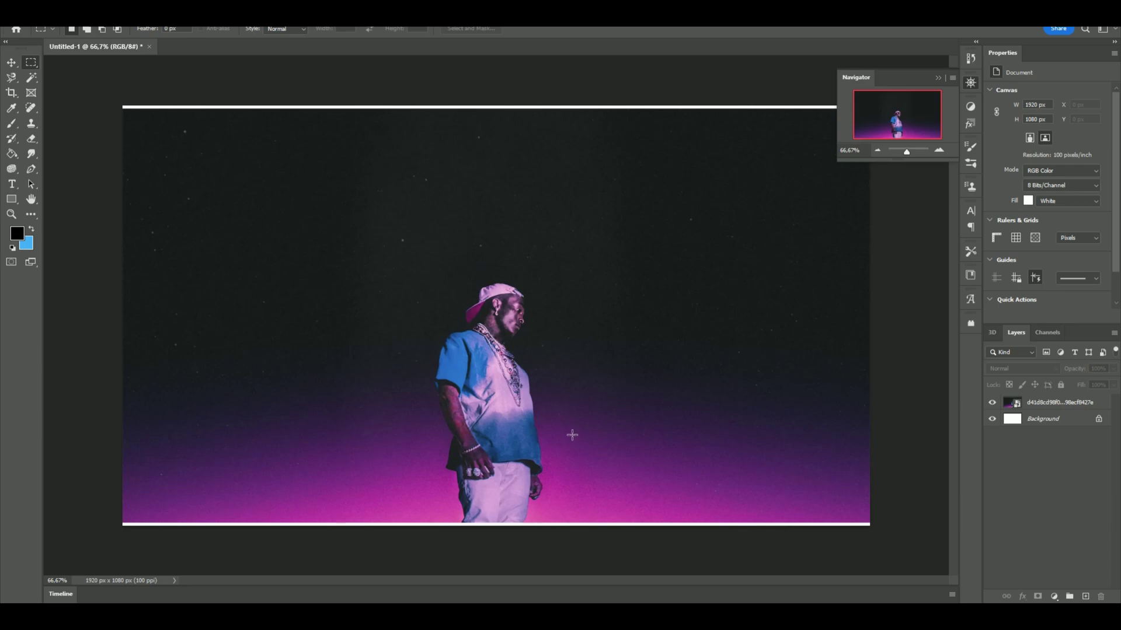
click(1068, 405)
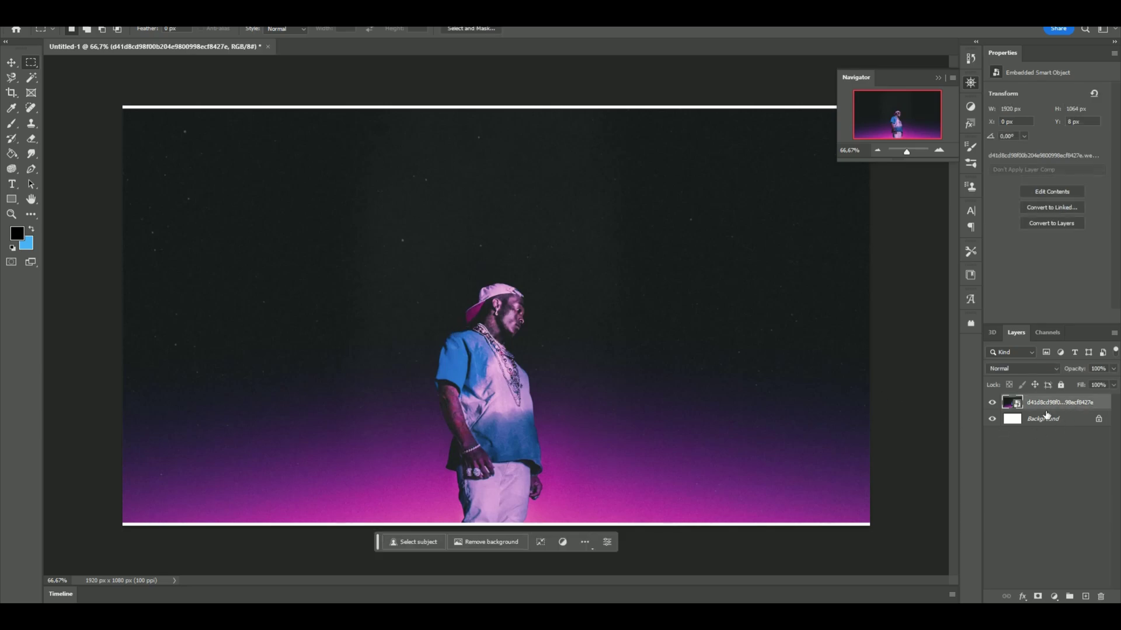
key(ctrl+t)
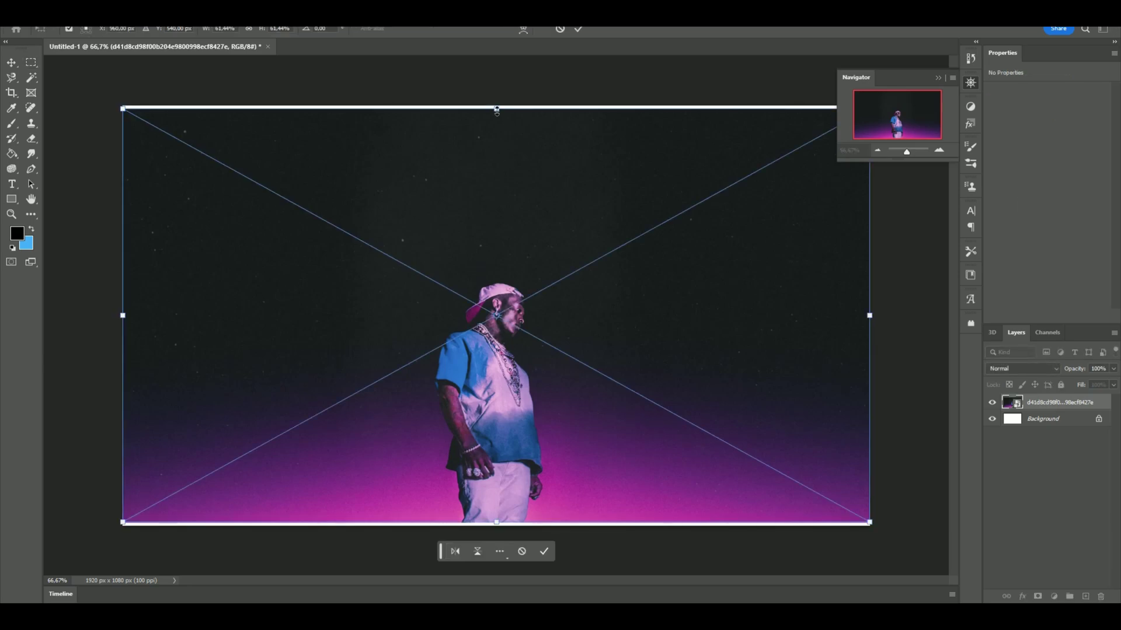
drag(496, 109, 496, 107)
key(Return)
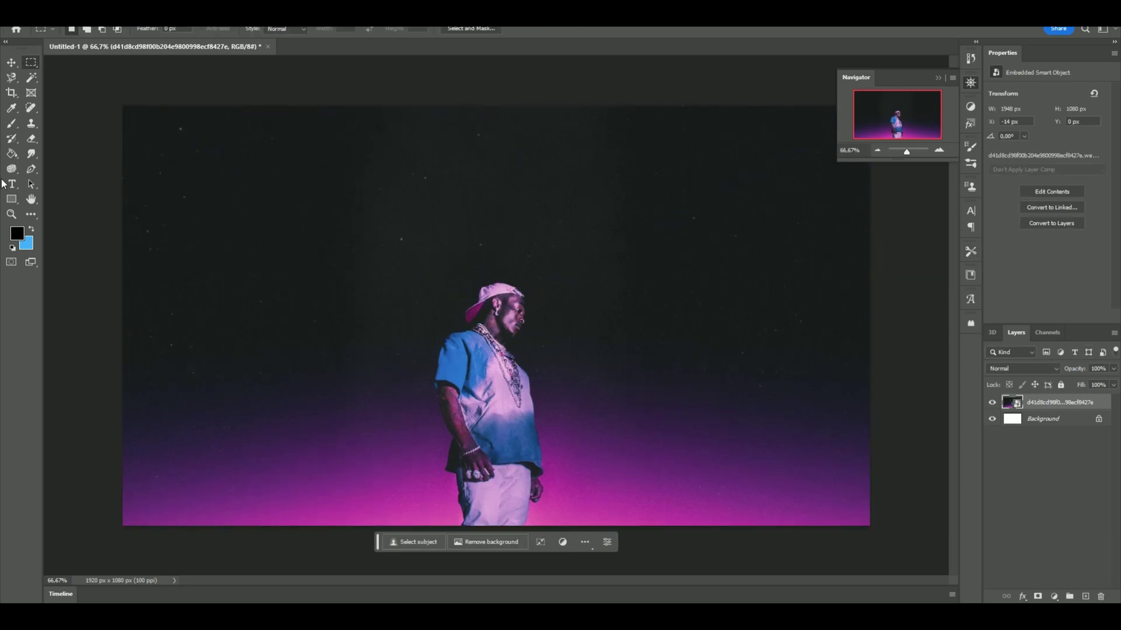
Step: Trace a path around the man with the Pen tool, following his hand, shirt, face, cap and arm
click(31, 170)
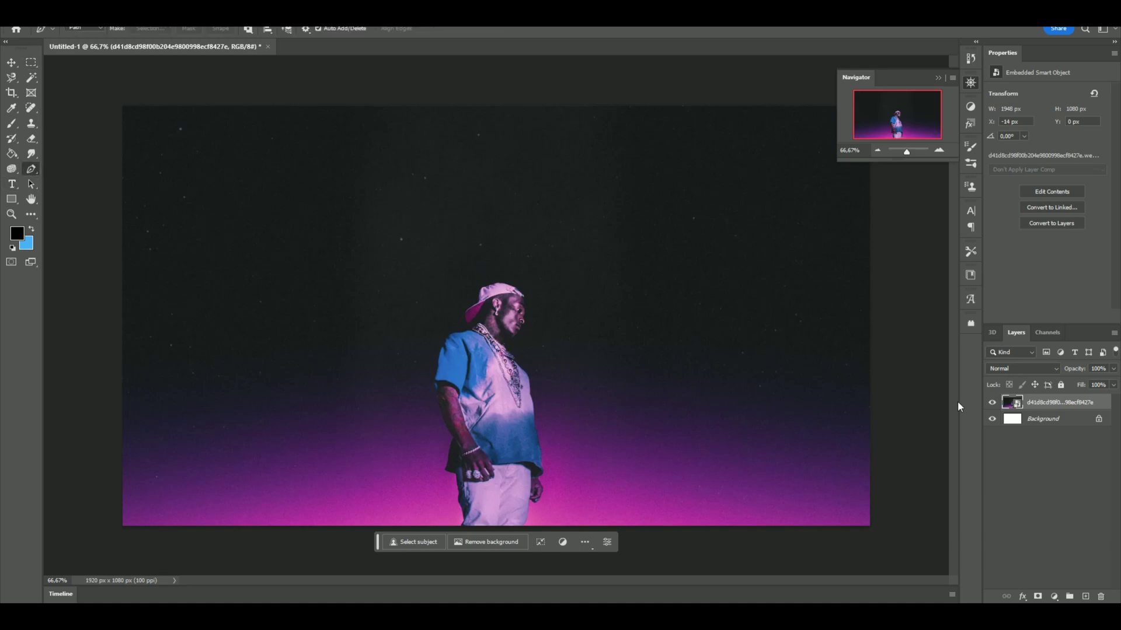
drag(907, 151, 914, 152)
drag(637, 526, 631, 318)
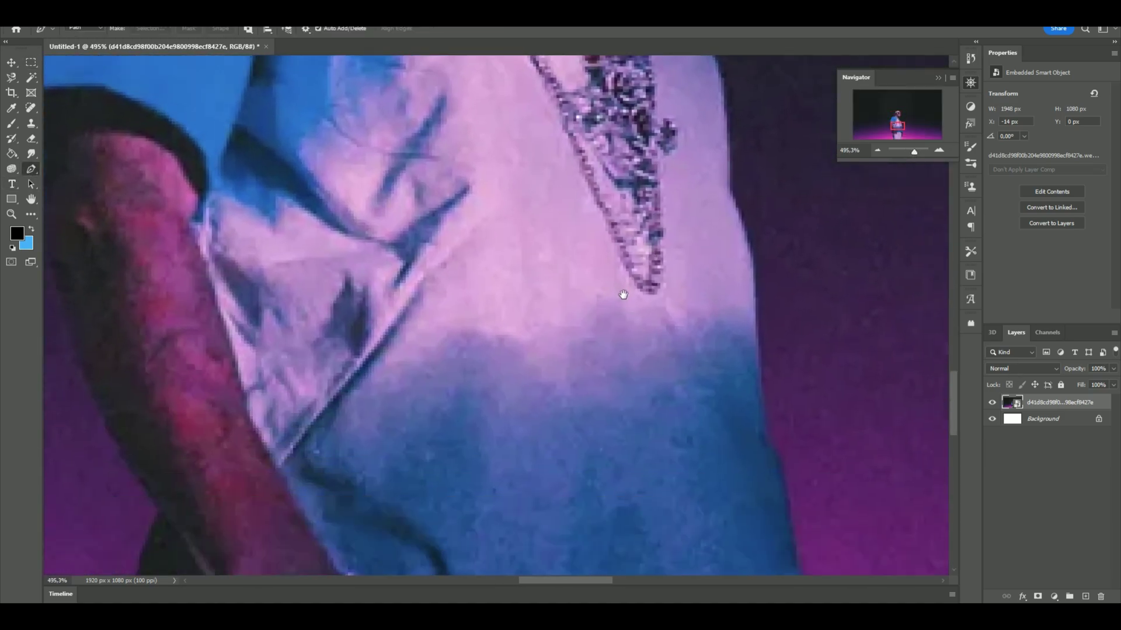
drag(718, 525, 697, 323)
drag(701, 494, 632, 278)
click(584, 458)
click(563, 377)
scroll(530, 315, down, 3)
click(530, 314)
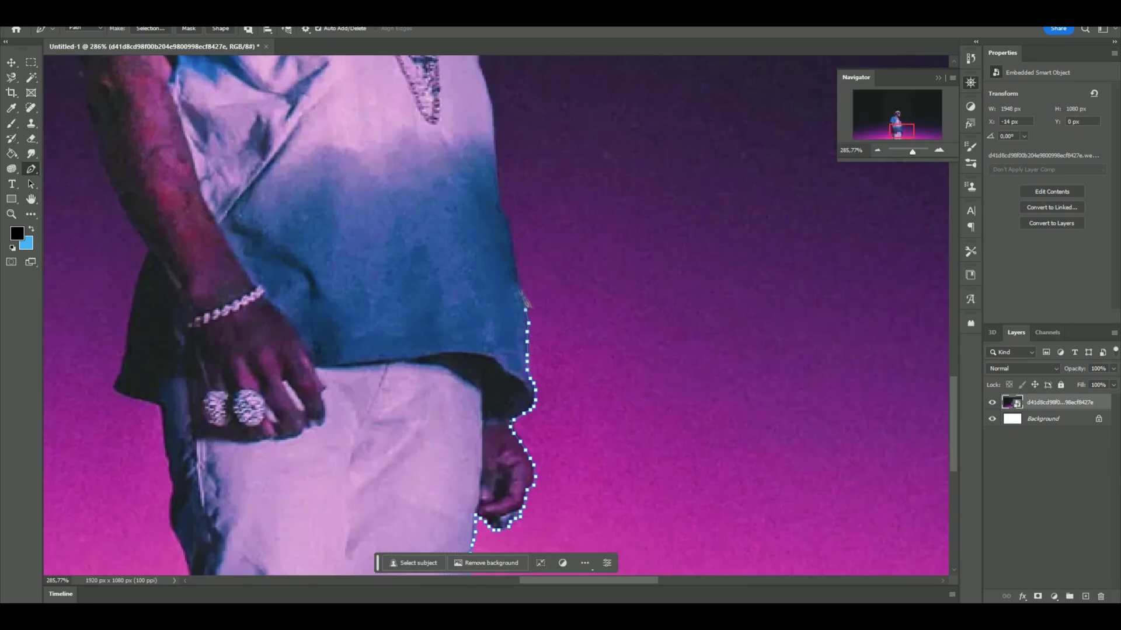
click(593, 309)
scroll(421, 350, up, 6)
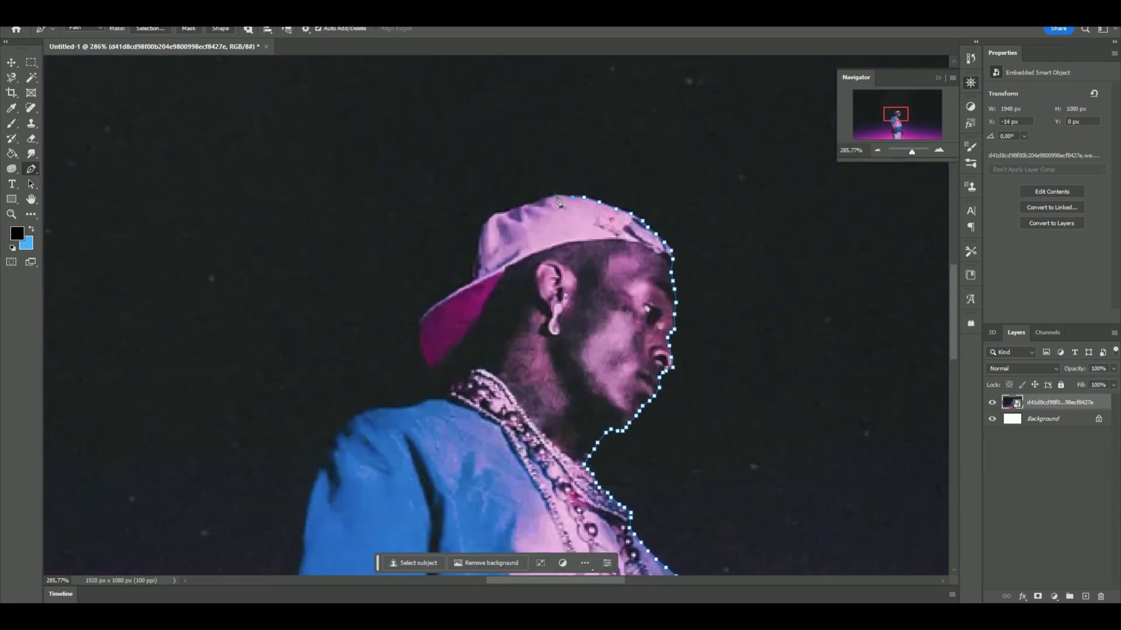
scroll(422, 350, down, 10)
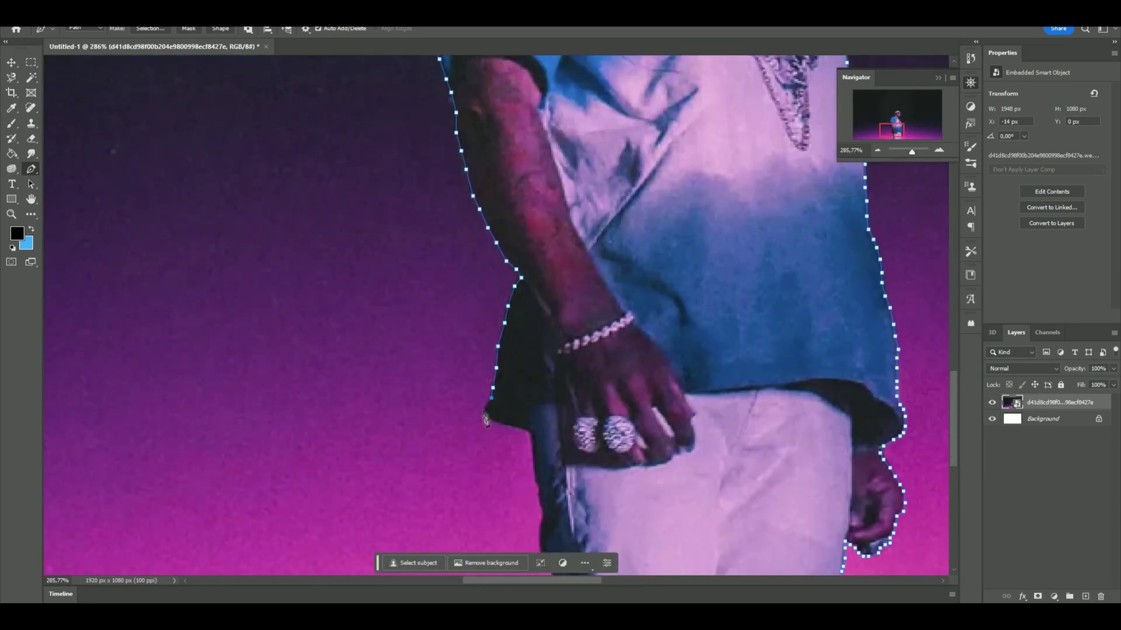
Step: Duplicate the photo layer, convert the traced path to a selection and copy the man onto his own layer
key(ctrl+j)
scroll(572, 395, down, 1)
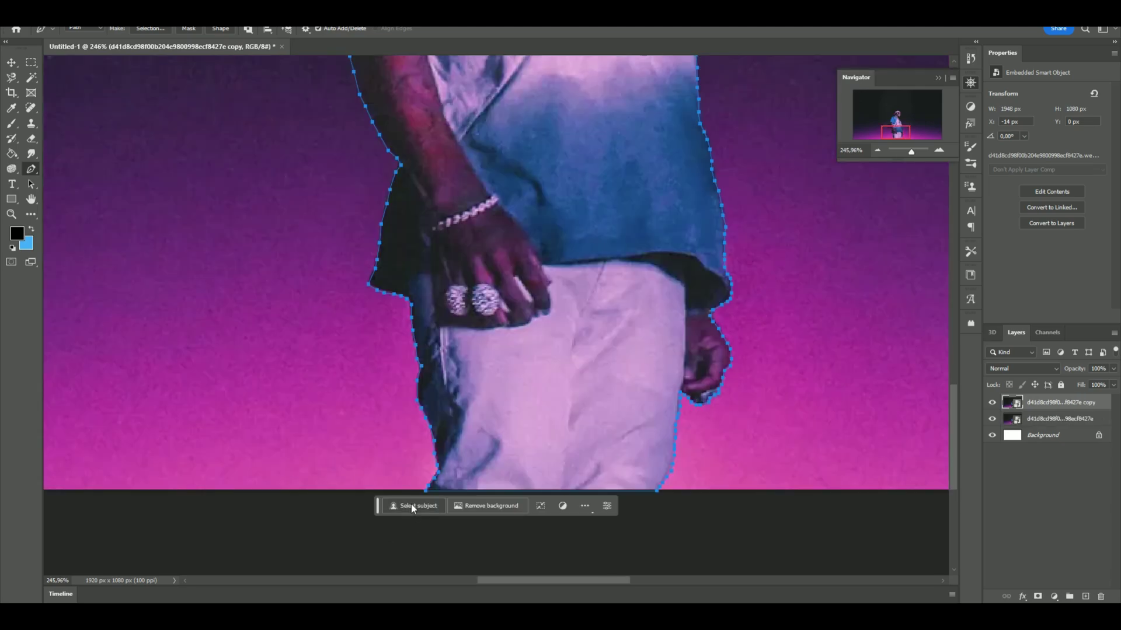
key(ctrl+Return)
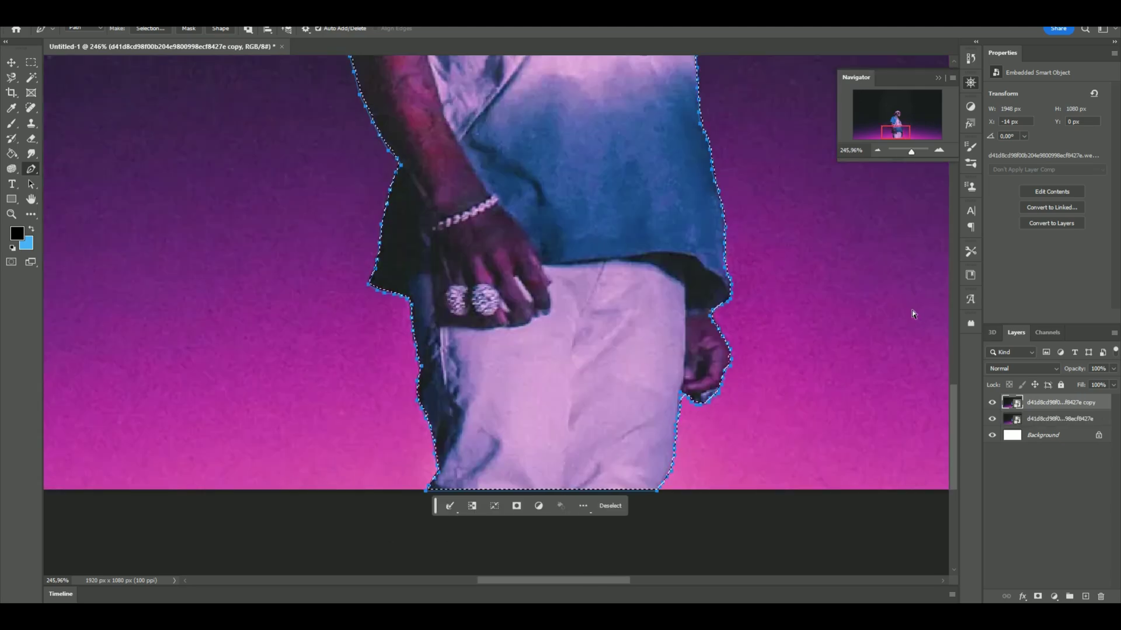
key(ctrl+j)
Step: Copy the entire canvas area of the photo onto a new pixel layer and delete the leftover smart object layer
click(31, 62)
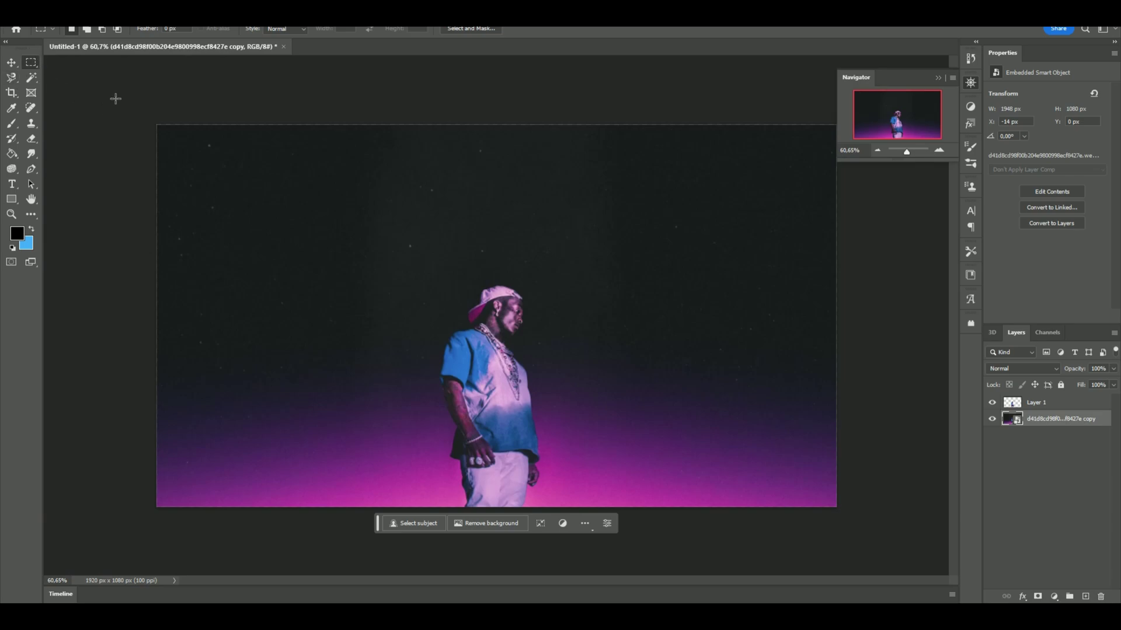
drag(113, 101, 1062, 581)
key(ctrl+j)
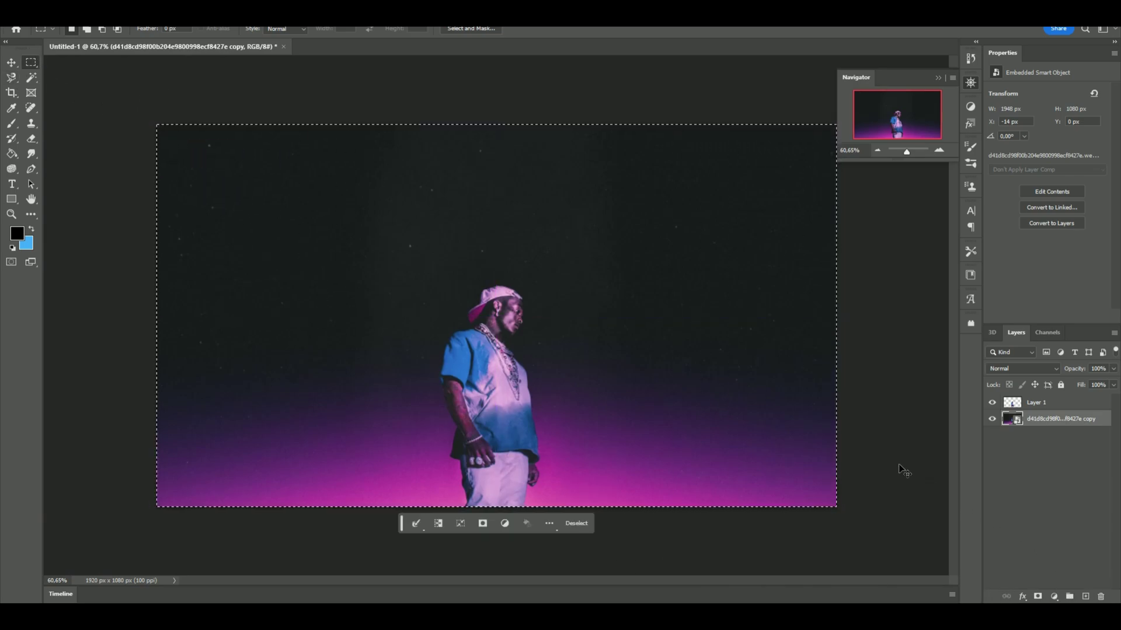
drag(1036, 436, 1102, 596)
click(1012, 455)
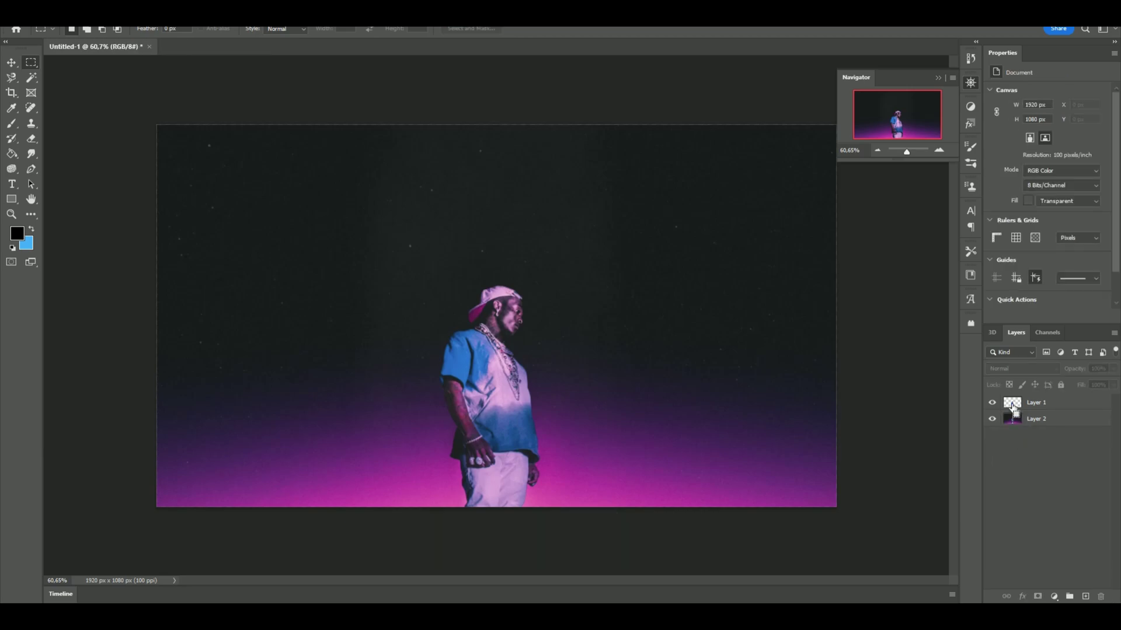
Step: Load the cut-out man's outline as a selection and fill it on Layer 2 using Content-Aware with Color Adaptation
drag(1012, 407, 1011, 408)
ctrl+click(1014, 407)
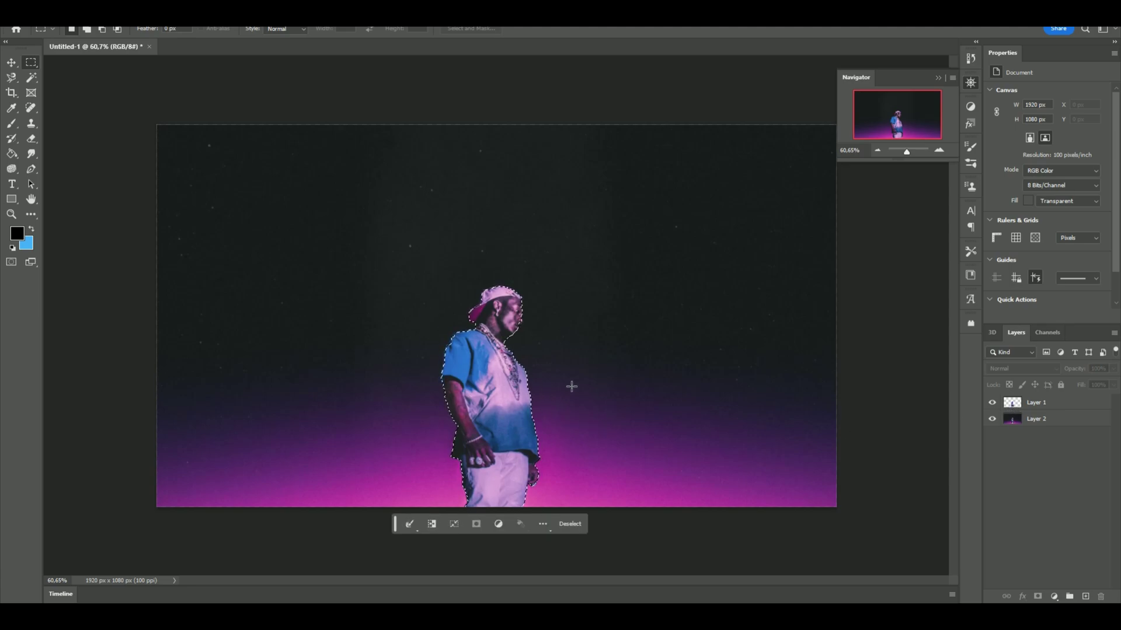
click(1032, 421)
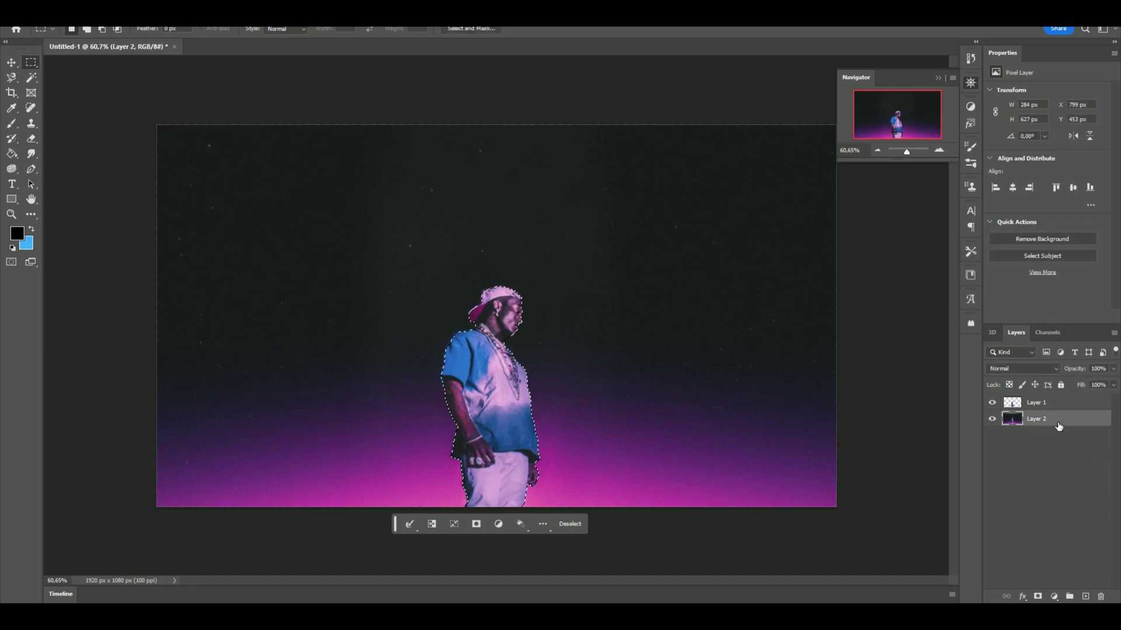
click(522, 525)
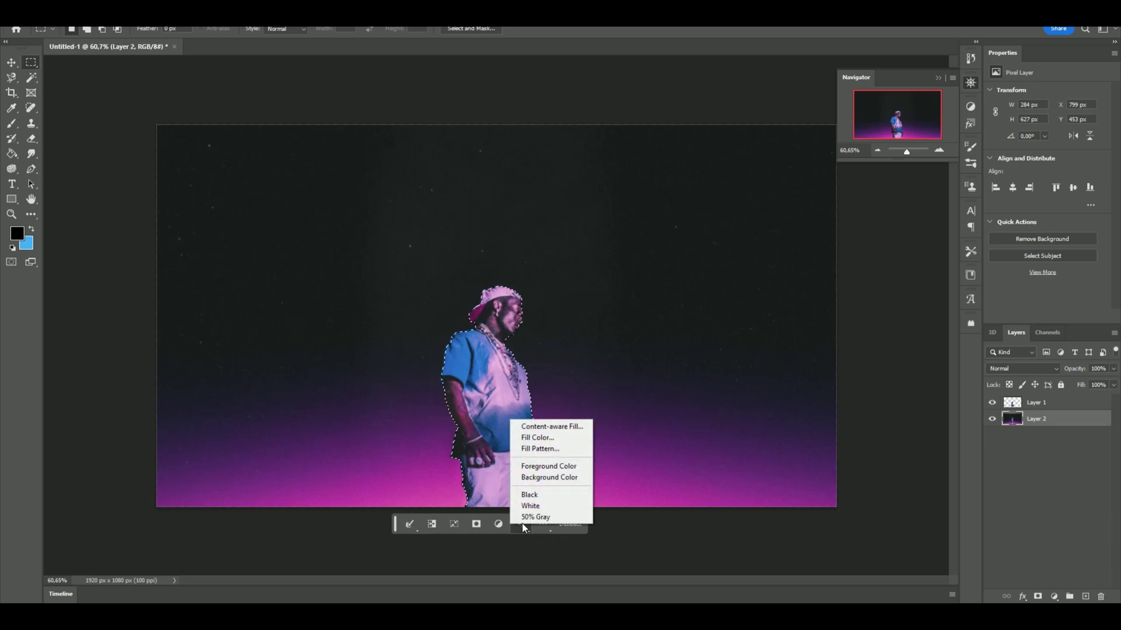
click(540, 427)
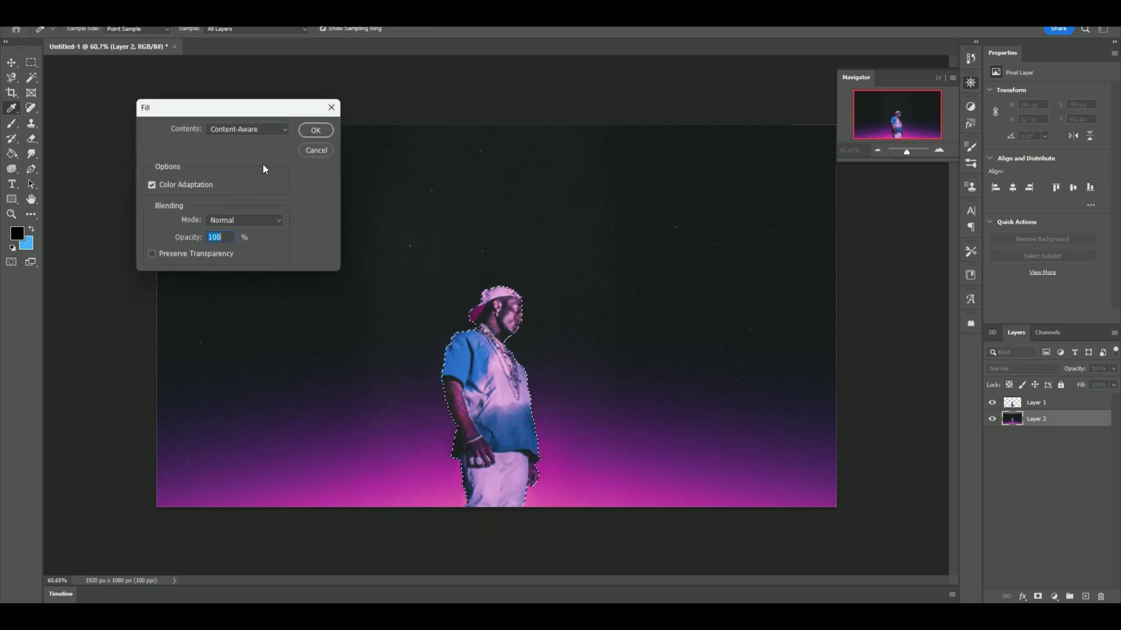
click(315, 130)
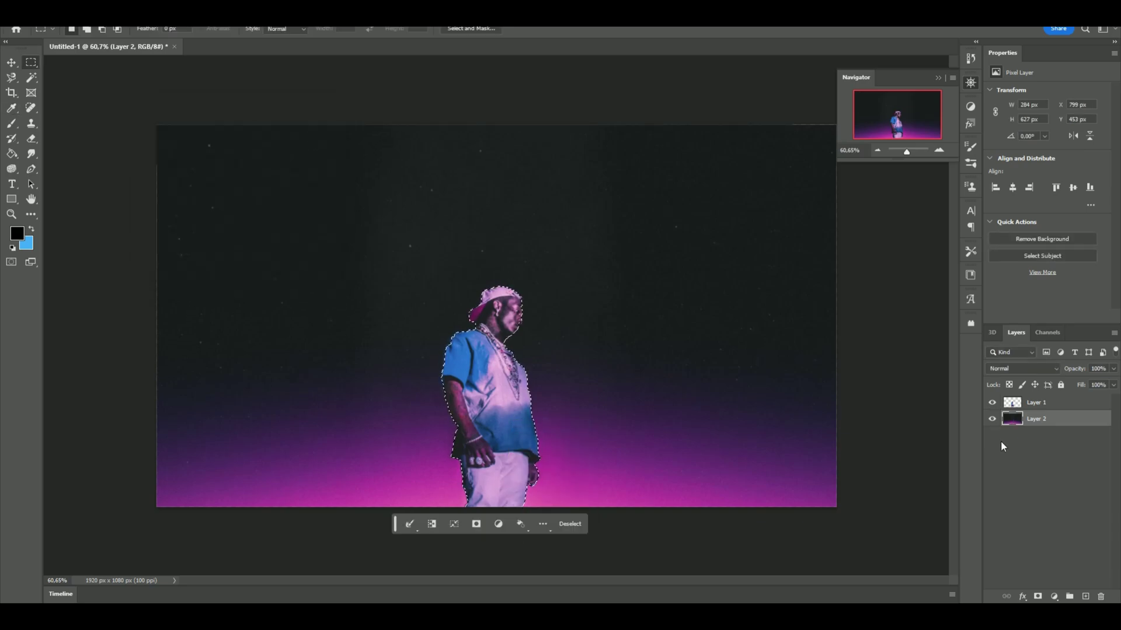
Step: Hide the cut-out man's layer and deselect the outline
click(994, 404)
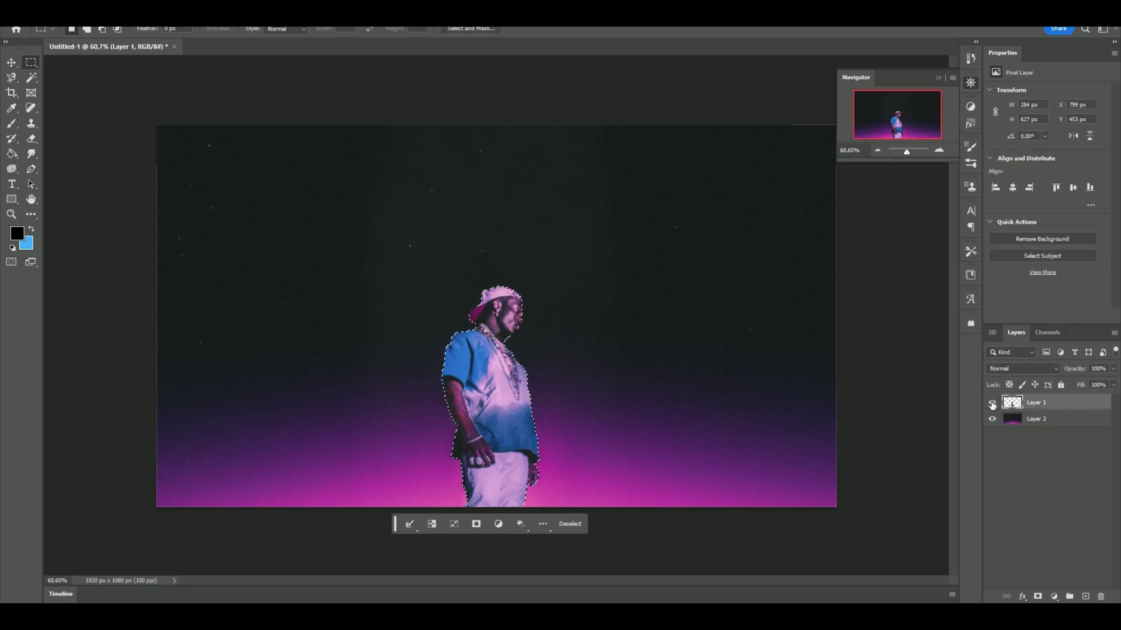
click(993, 403)
click(457, 312)
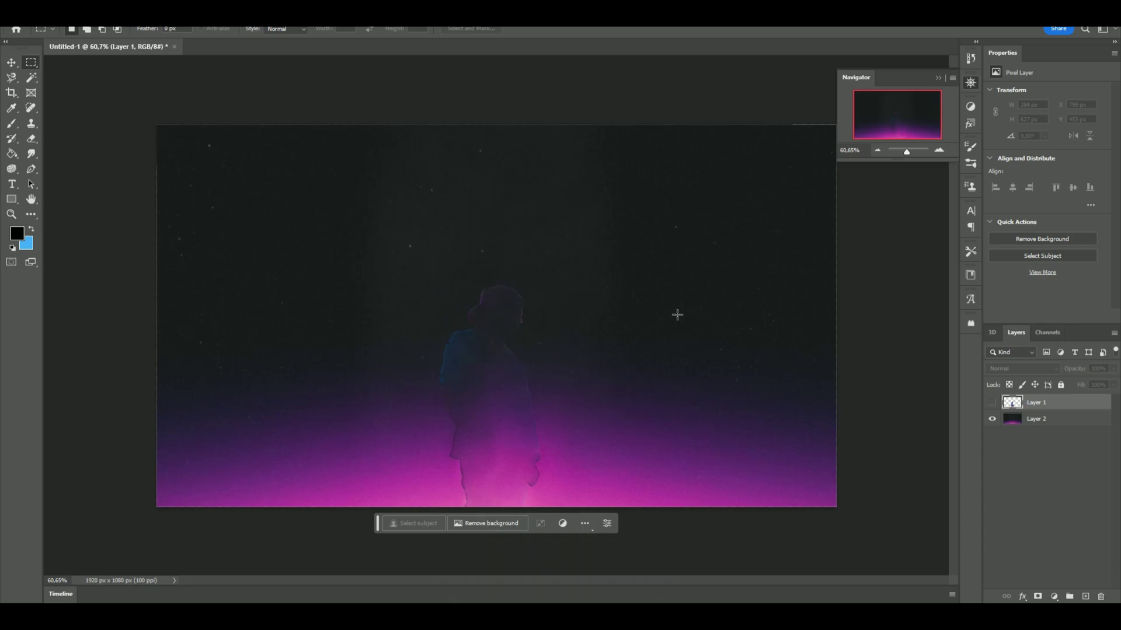
Step: Clone background over the man's leftover outline on Layer 2 with a soft 50 px Clone Stamp, and show the cut-out layer again
drag(906, 151, 910, 153)
drag(716, 407, 750, 226)
click(1069, 422)
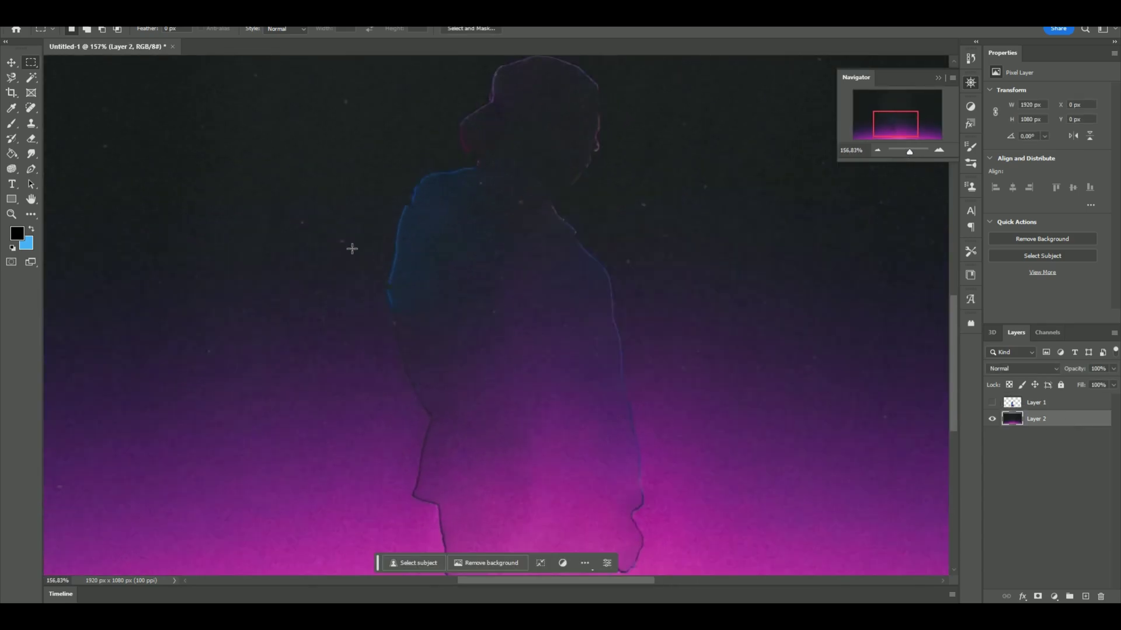
click(31, 124)
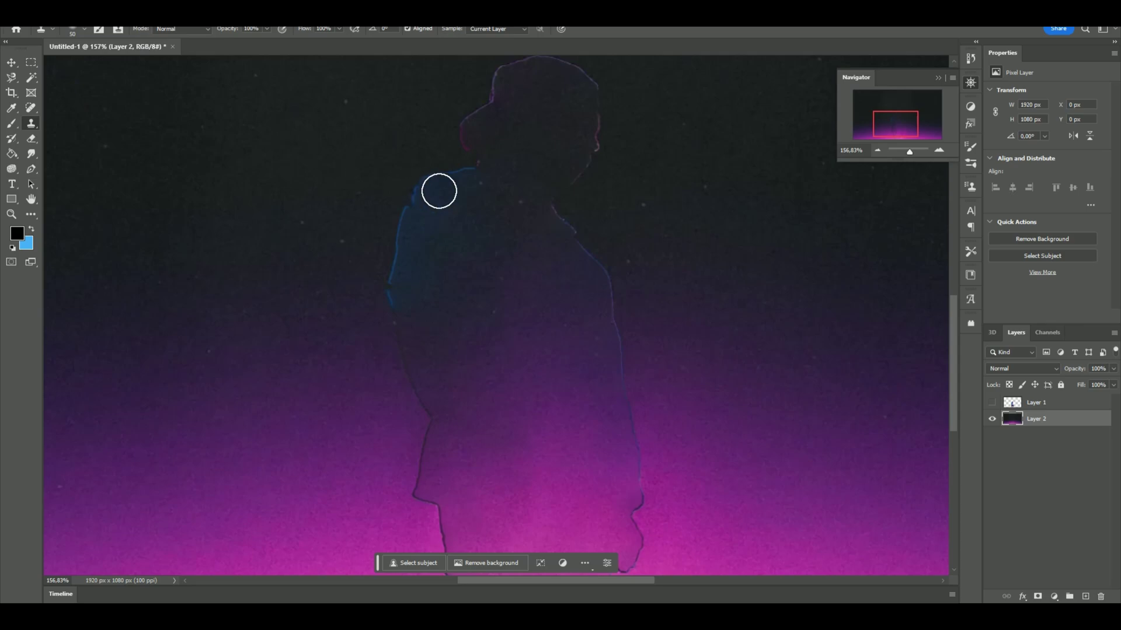
click(84, 31)
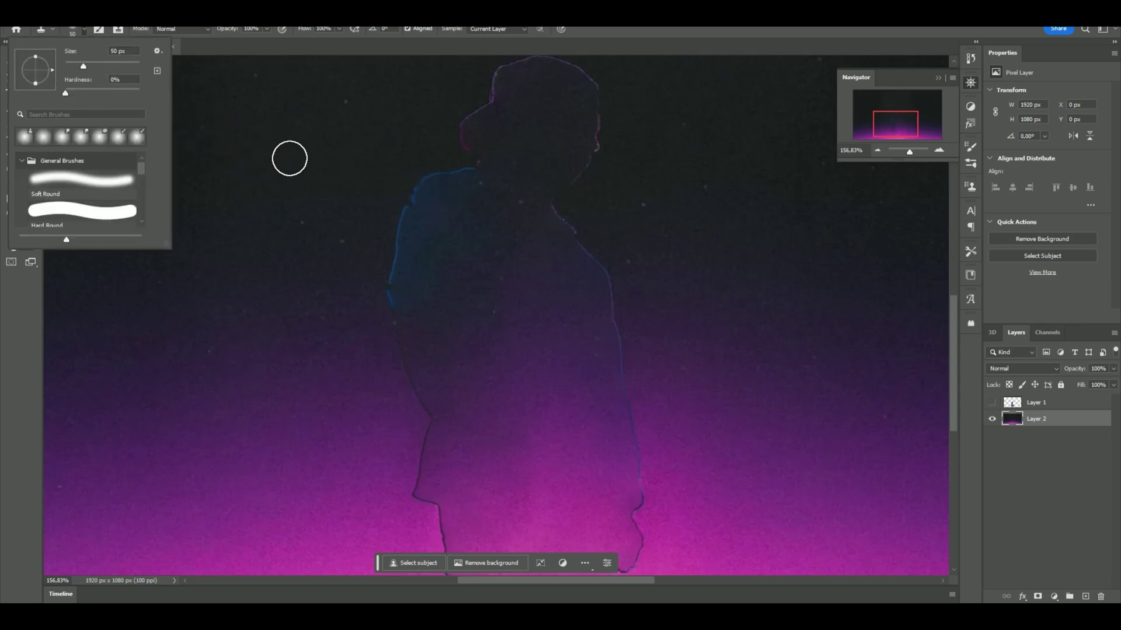
click(289, 158)
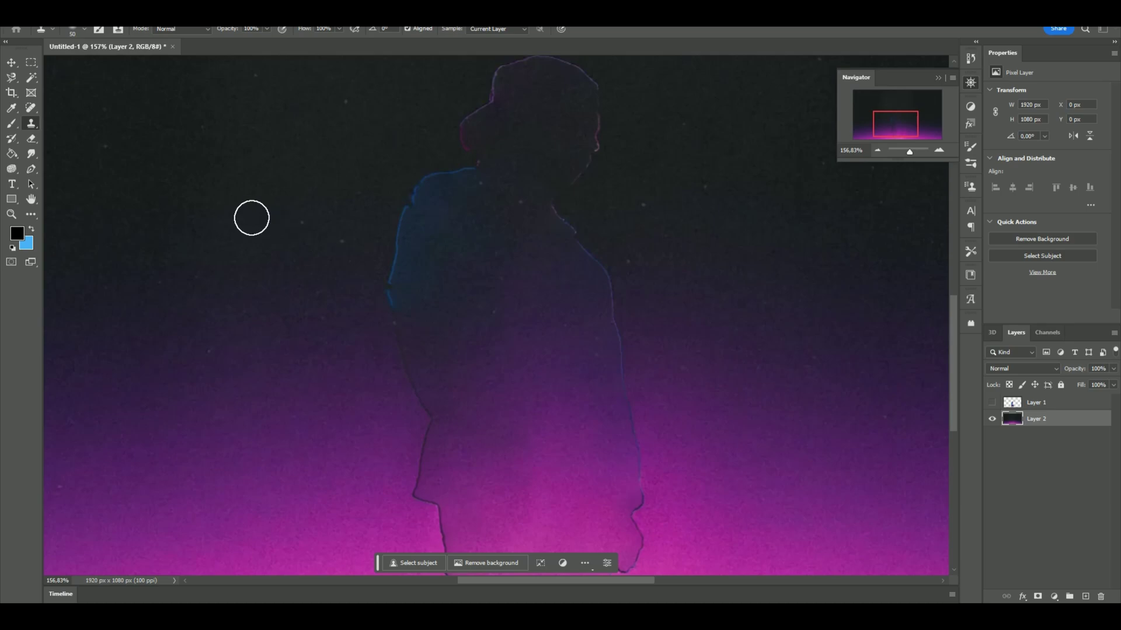
mouse_move(394, 220)
mouse_down()
mouse_move(429, 175)
mouse_move(431, 220)
mouse_up()
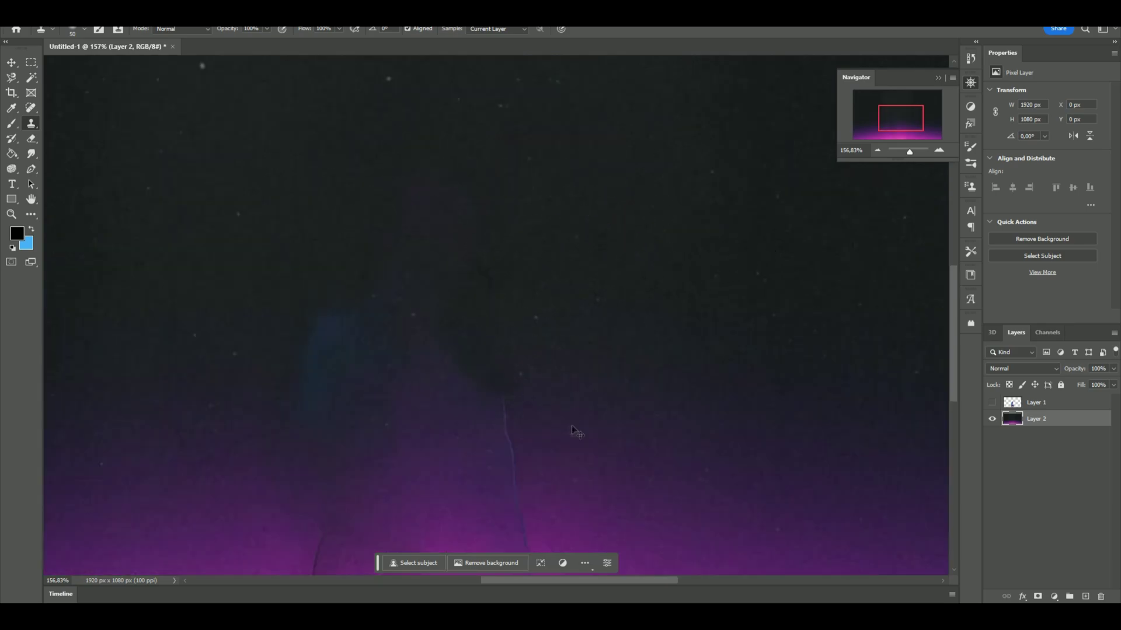
scroll(560, 426, down, 5)
scroll(561, 425, left, 2)
scroll(758, 416, down, 5)
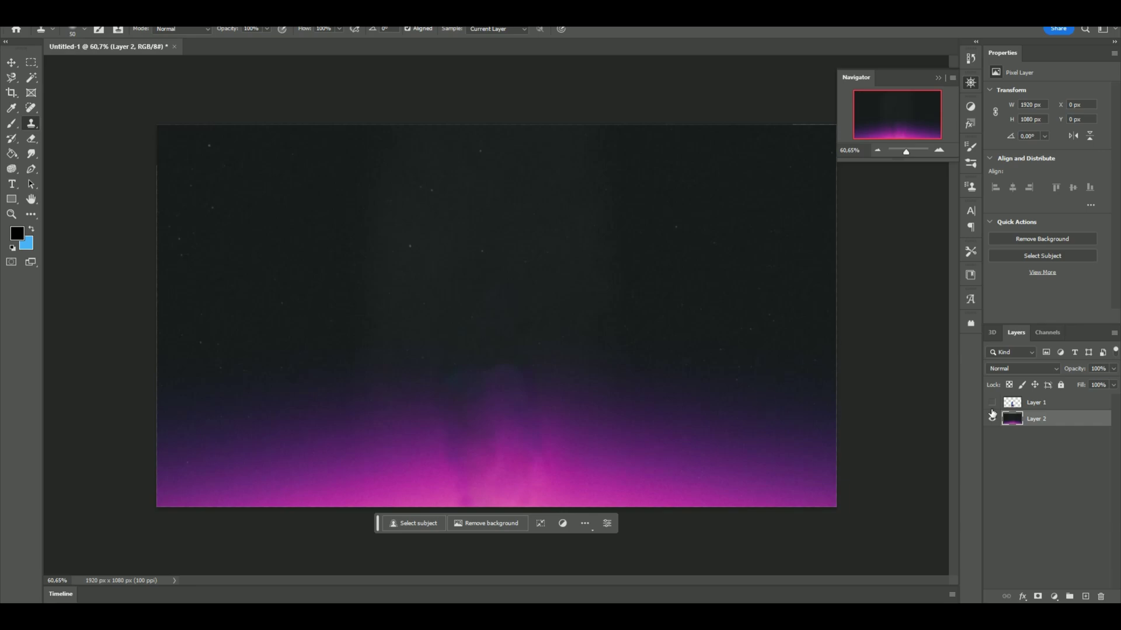
click(992, 404)
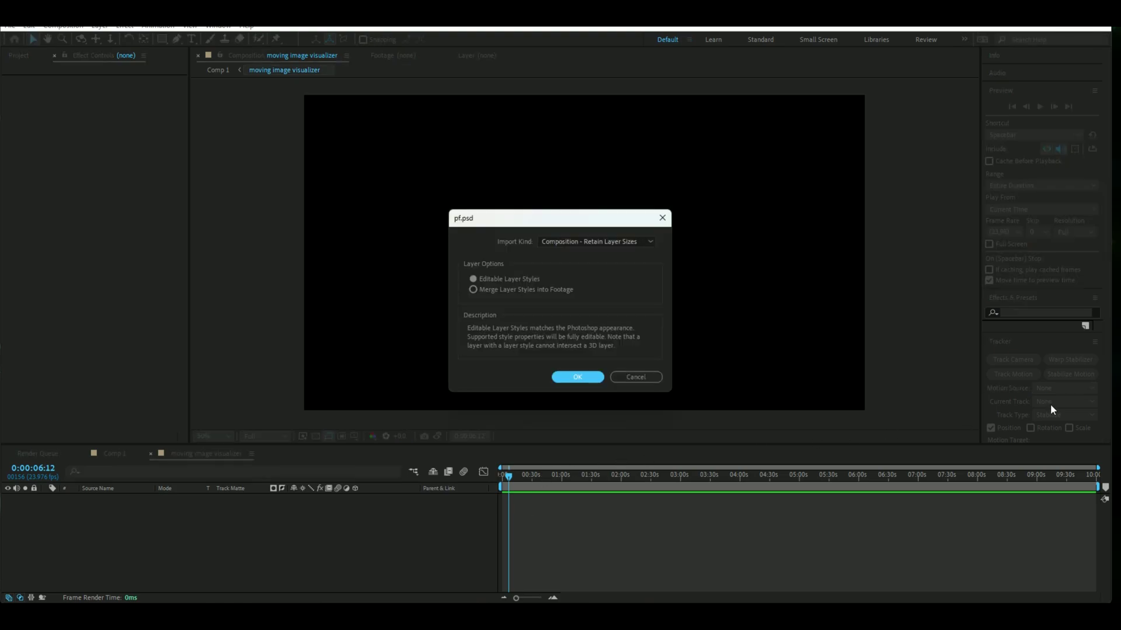
Step: In After Effects, import pf.psd as Composition - Retain Layer Sizes with editable layer styles
click(549, 242)
click(552, 241)
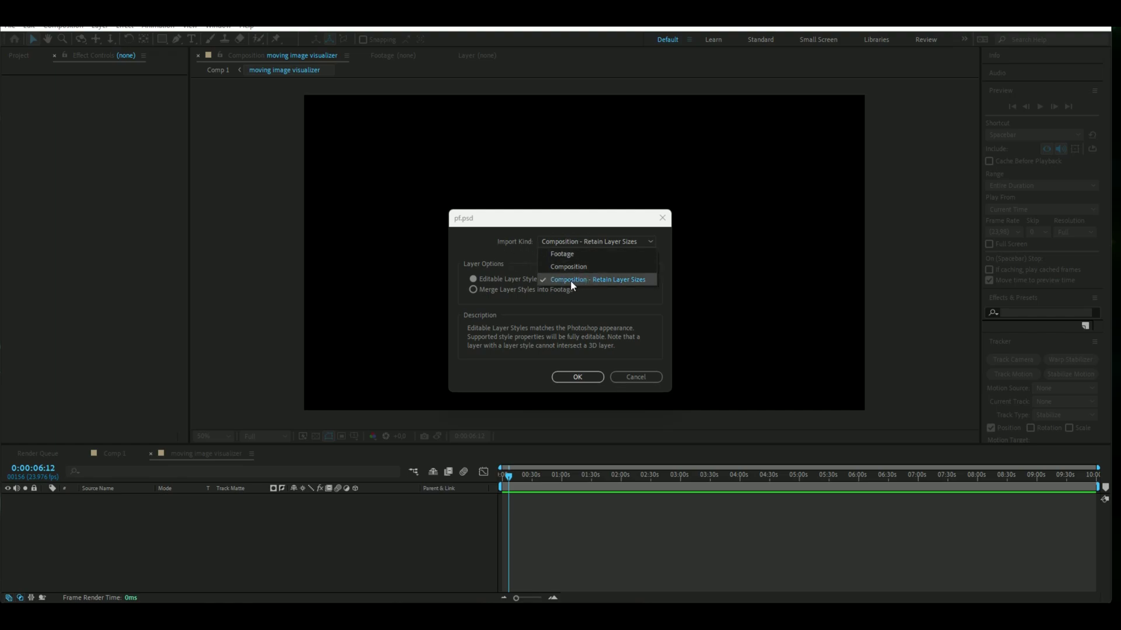
click(489, 241)
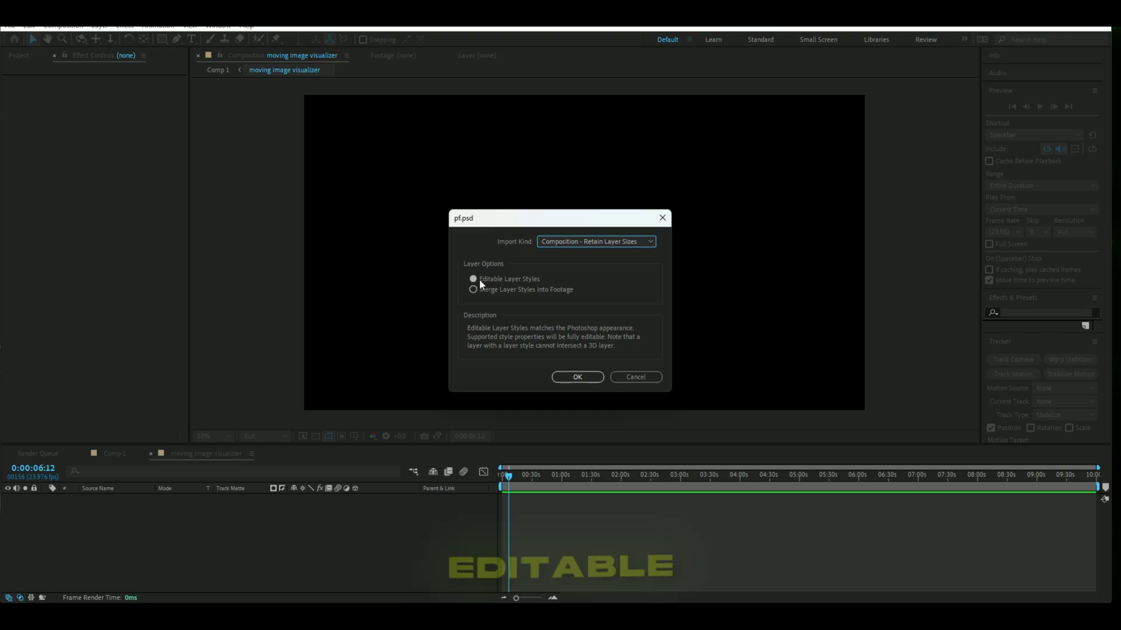
click(575, 377)
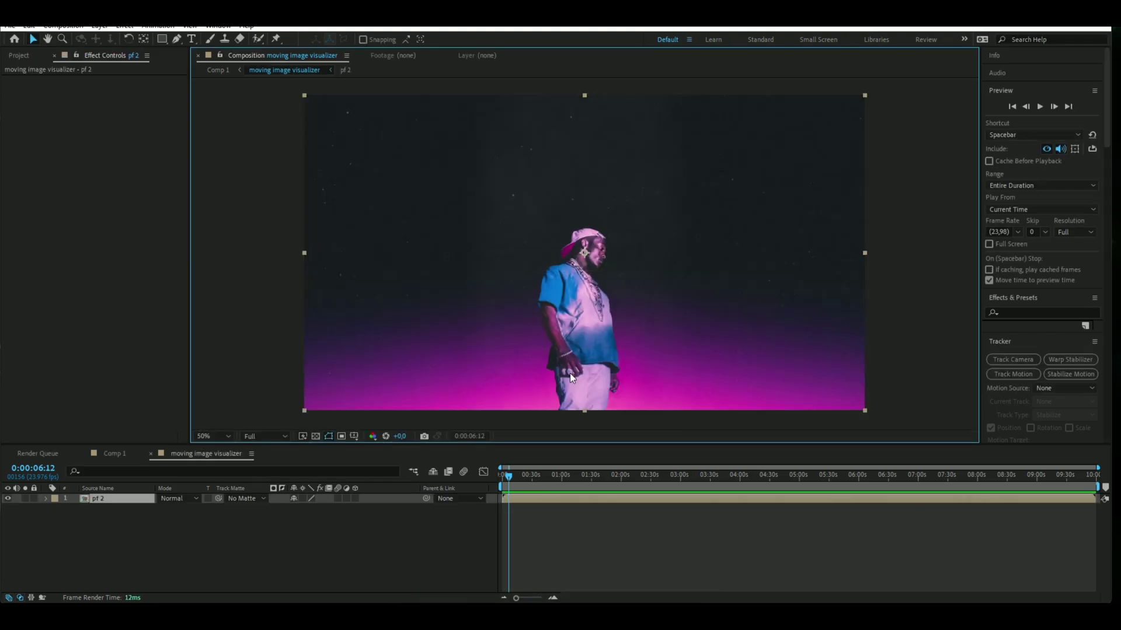
Step: Open the pf 2 composition and check which element Layer 1 and Layer 2 each contain
double_click(528, 500)
click(123, 499)
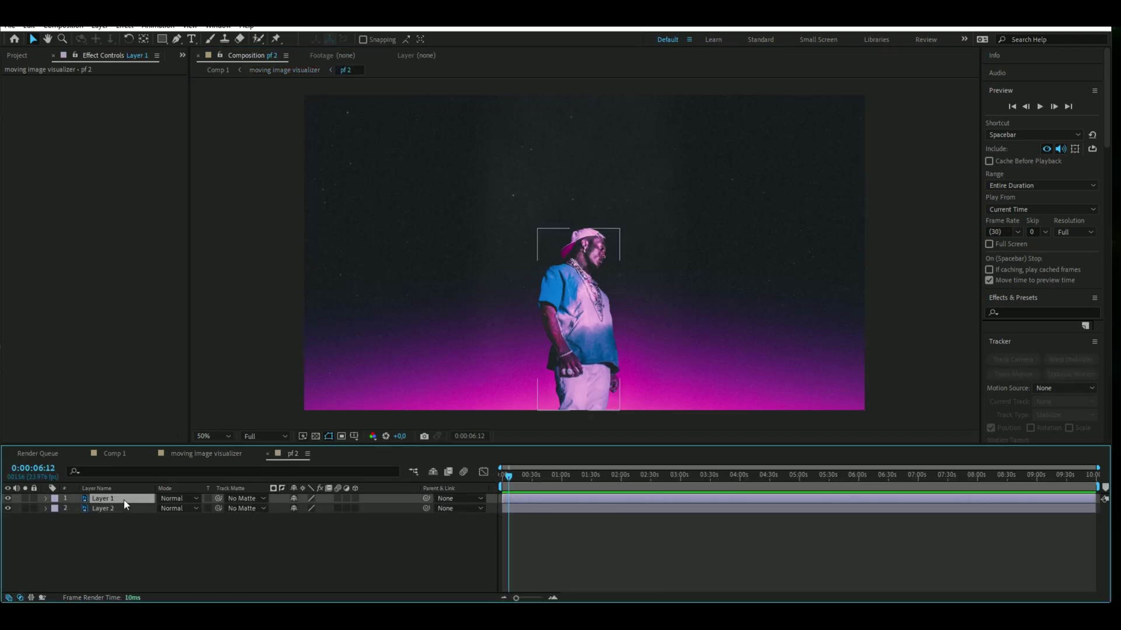
click(122, 508)
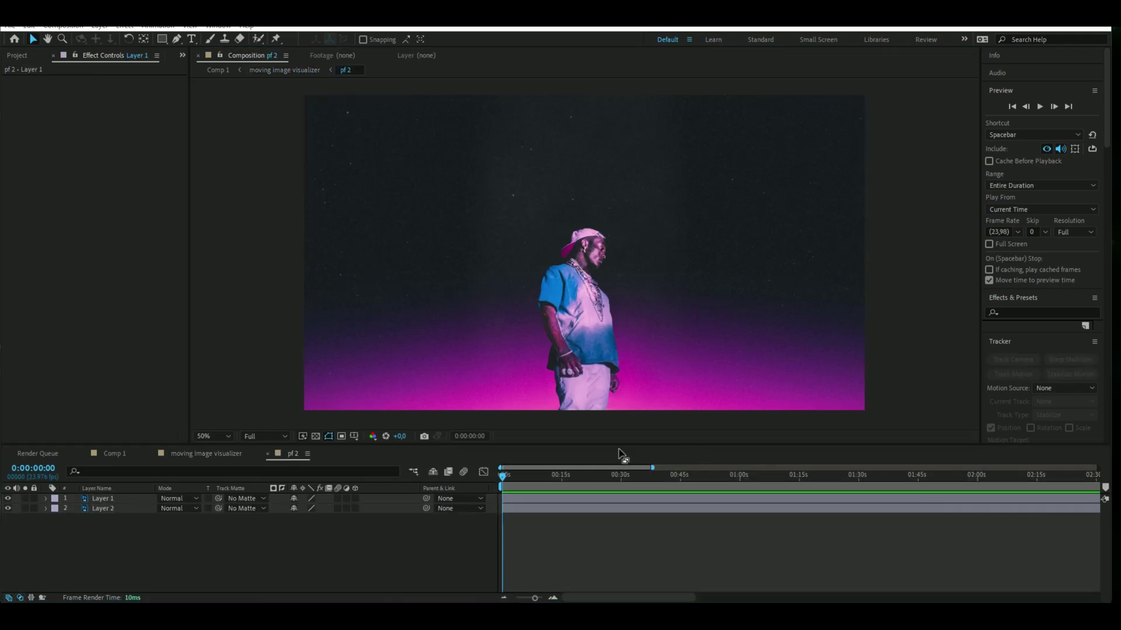
click(114, 509)
click(118, 501)
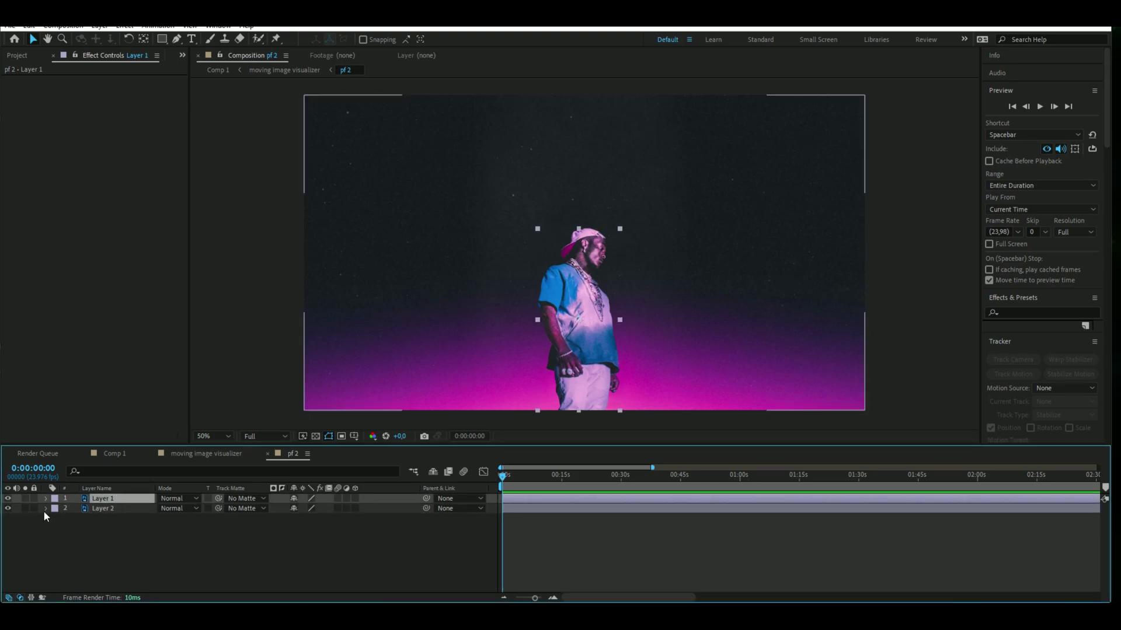
click(268, 576)
Step: Rename Layer 1 as uzi and Layer 2 as bg
click(118, 497)
right_click(114, 499)
click(146, 470)
key(BackSpace)
key(Return)
click(107, 507)
right_click(107, 507)
click(155, 469)
key(BackSpace)
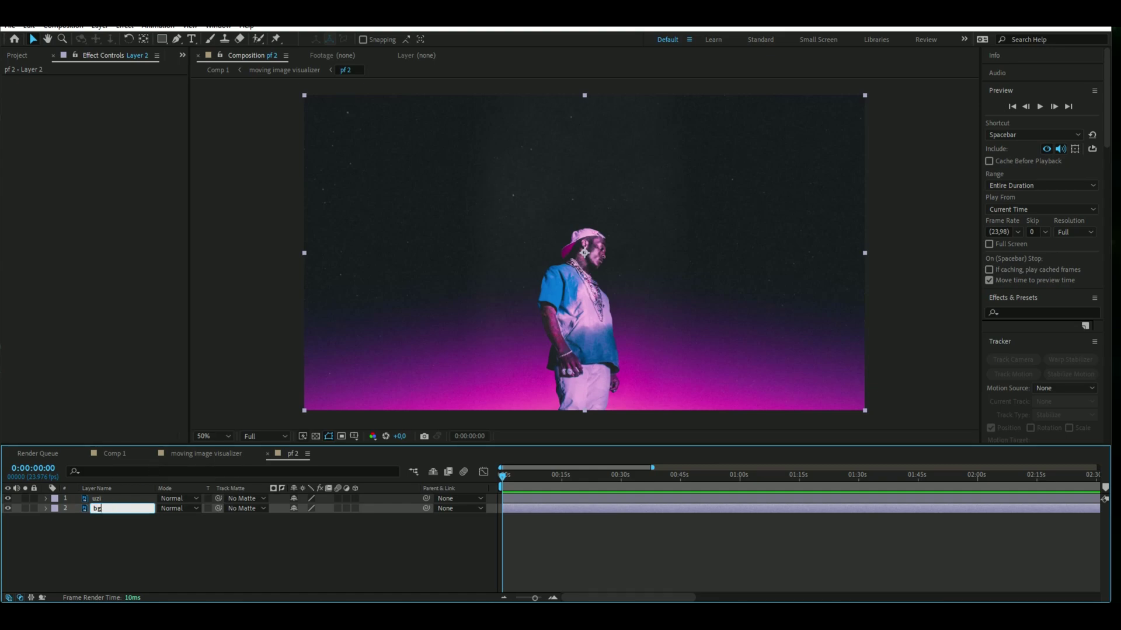
key(Return)
Step: Add a Scale keyframe to the uzi layer at 0:00:00:00, keeping its scale at 100%
click(97, 499)
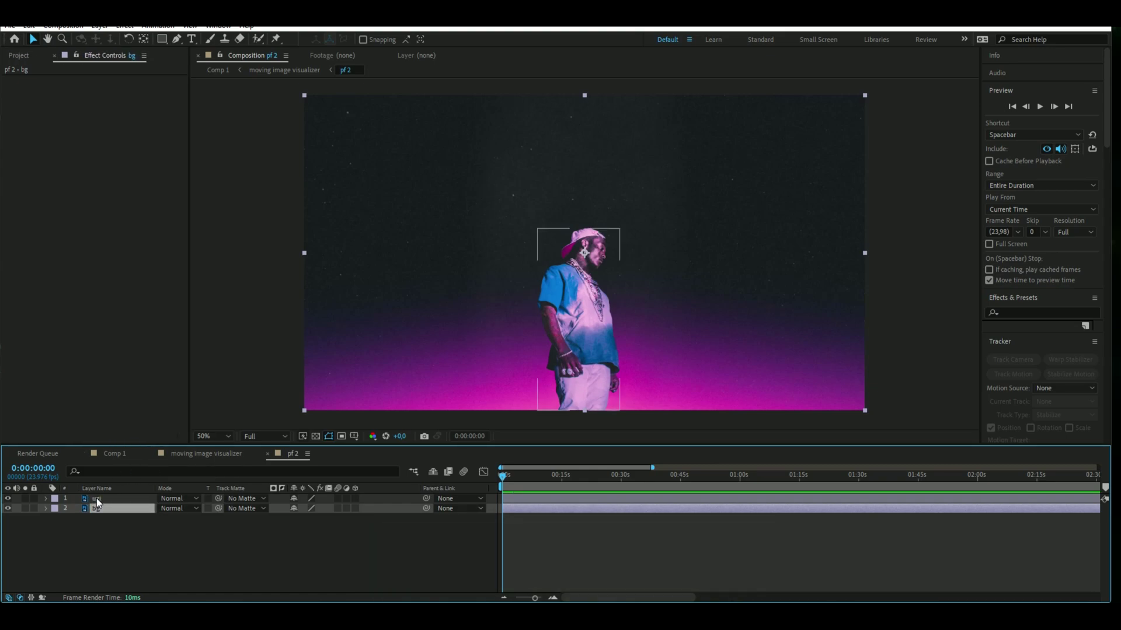
click(46, 499)
click(57, 509)
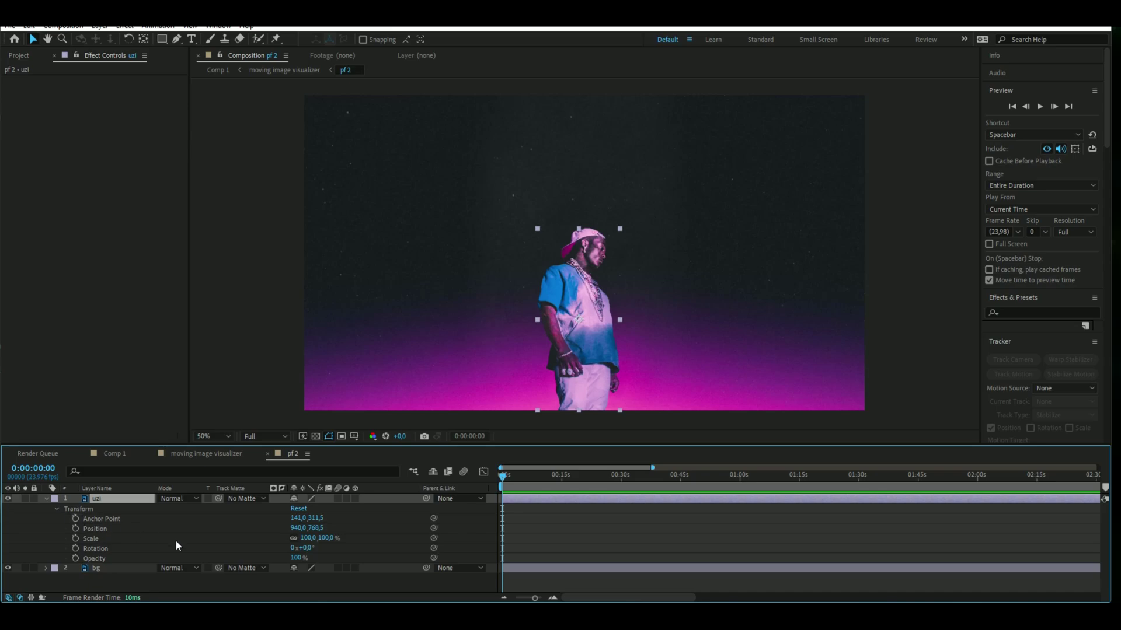
drag(505, 482, 501, 483)
click(552, 598)
click(553, 598)
click(552, 598)
click(552, 598)
click(75, 539)
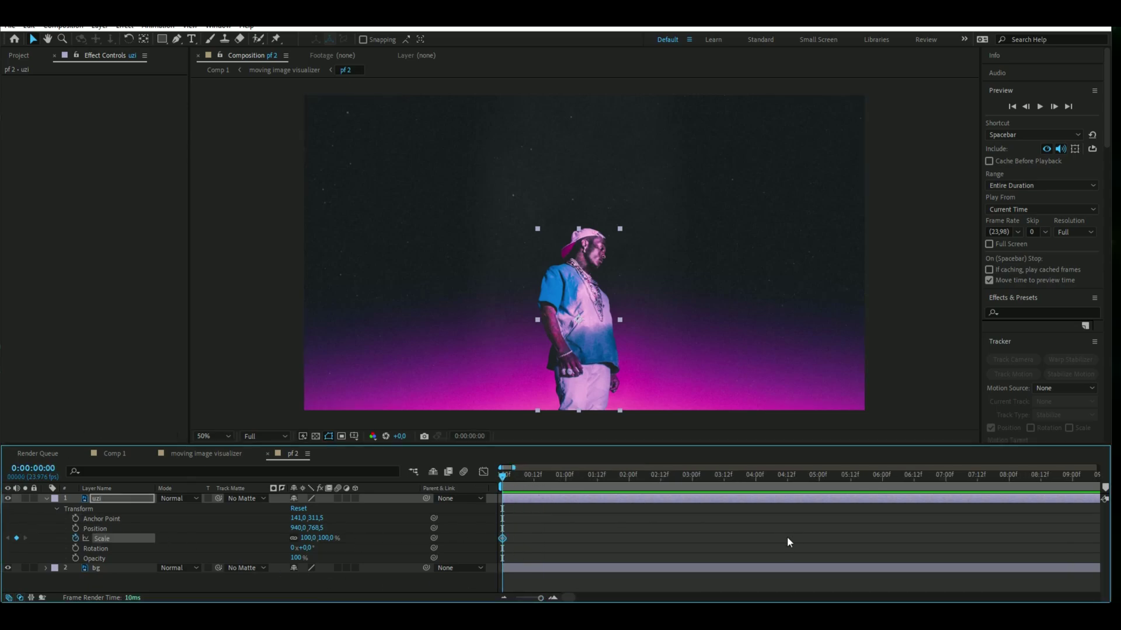
Step: Set the uzi layer's Scale to 115% at 0:00:02:12
drag(493, 477, 659, 516)
click(660, 516)
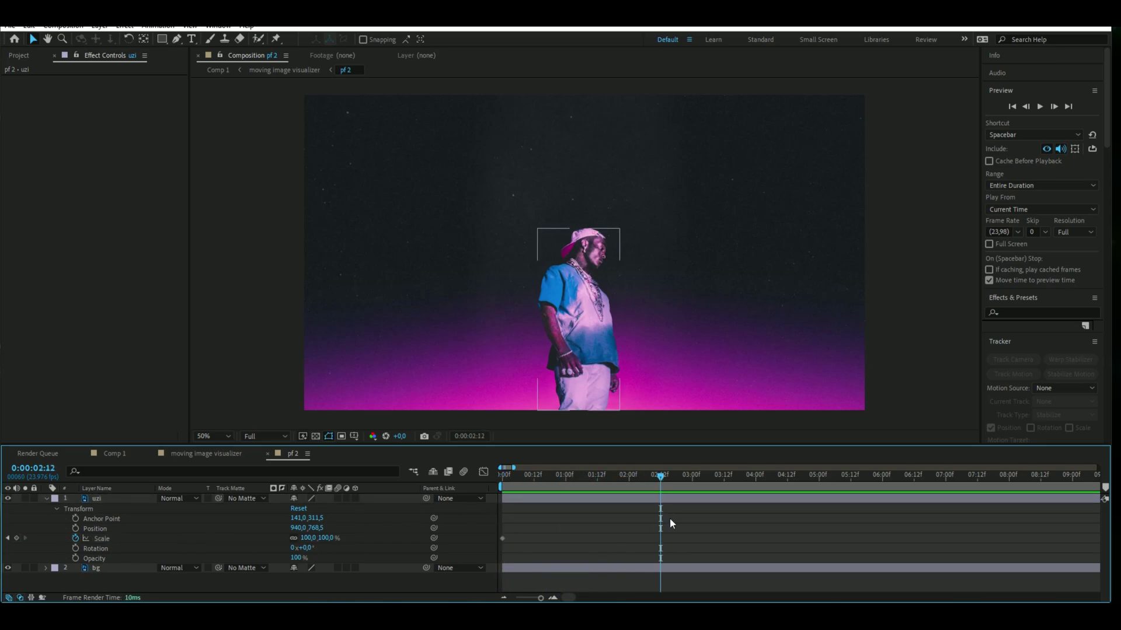
click(309, 537)
text(115)
key(Return)
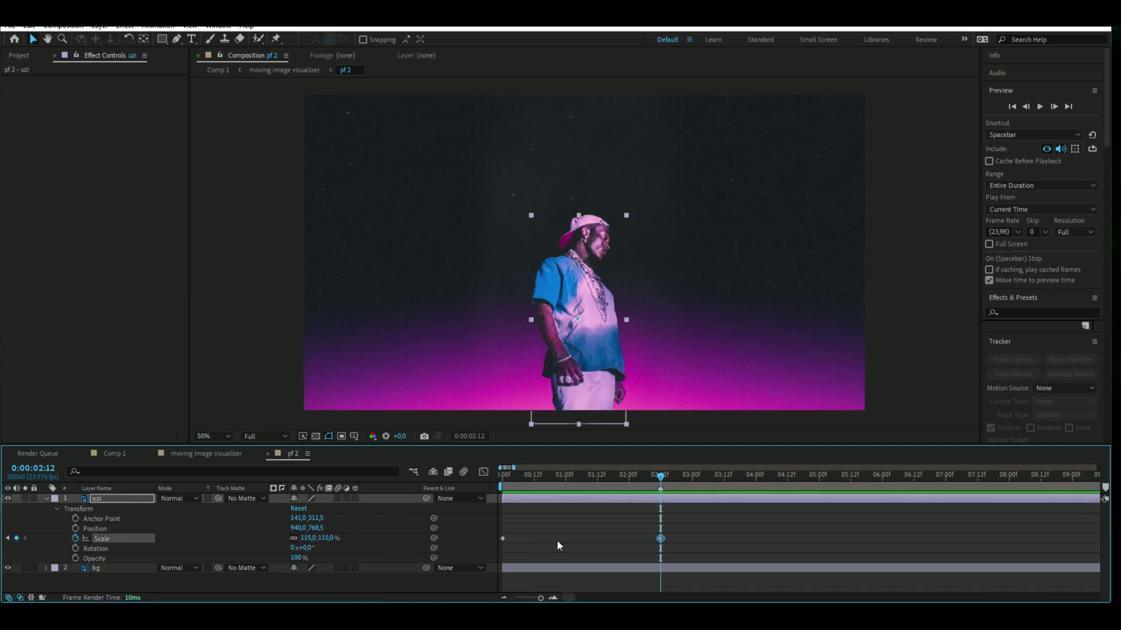
Step: Set the uzi layer's Scale to 100% at 0:00:05:00
drag(660, 476, 818, 493)
click(825, 535)
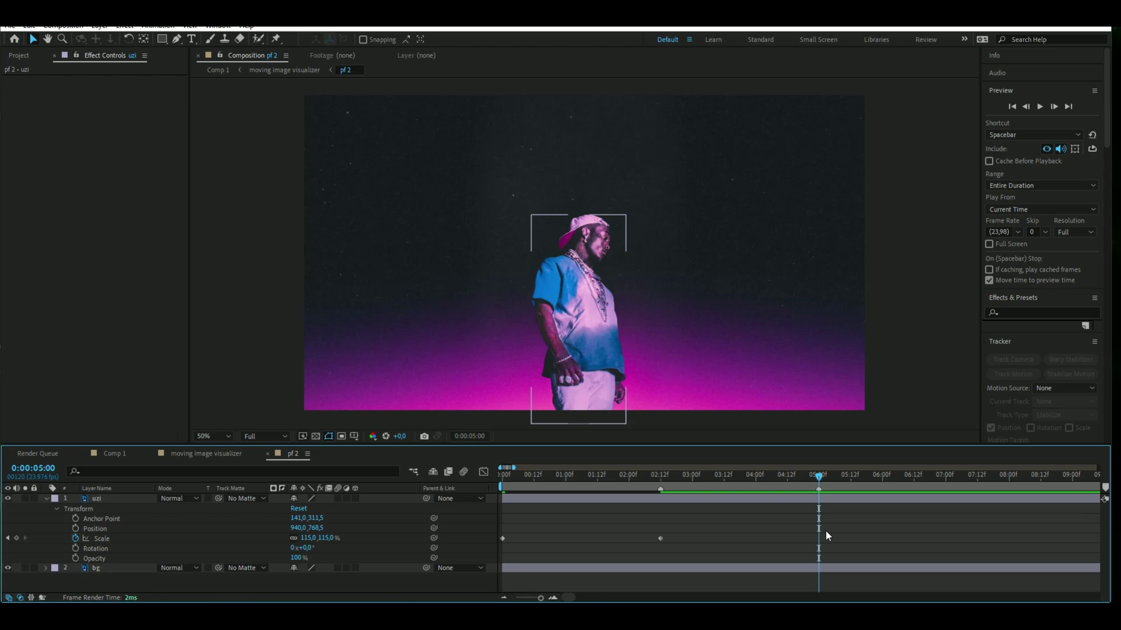
click(309, 538)
key(Return)
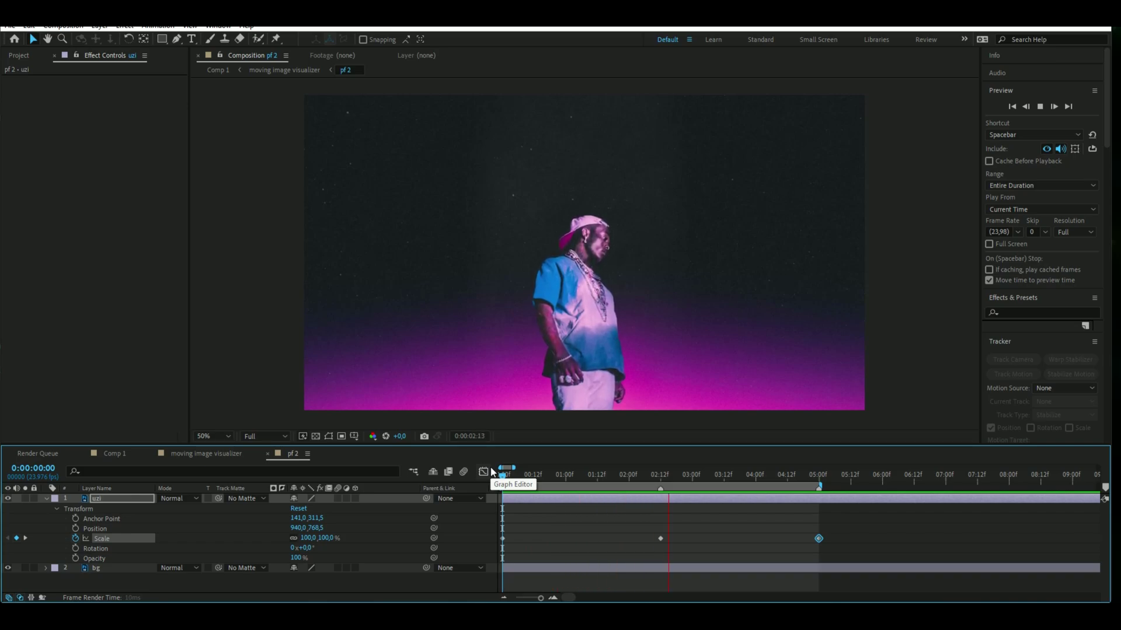
Step: Save the project and apply Easy Ease to all three Scale keyframes of the uzi layer
key(ctrl+s)
drag(839, 535, 489, 556)
key(F9)
click(548, 541)
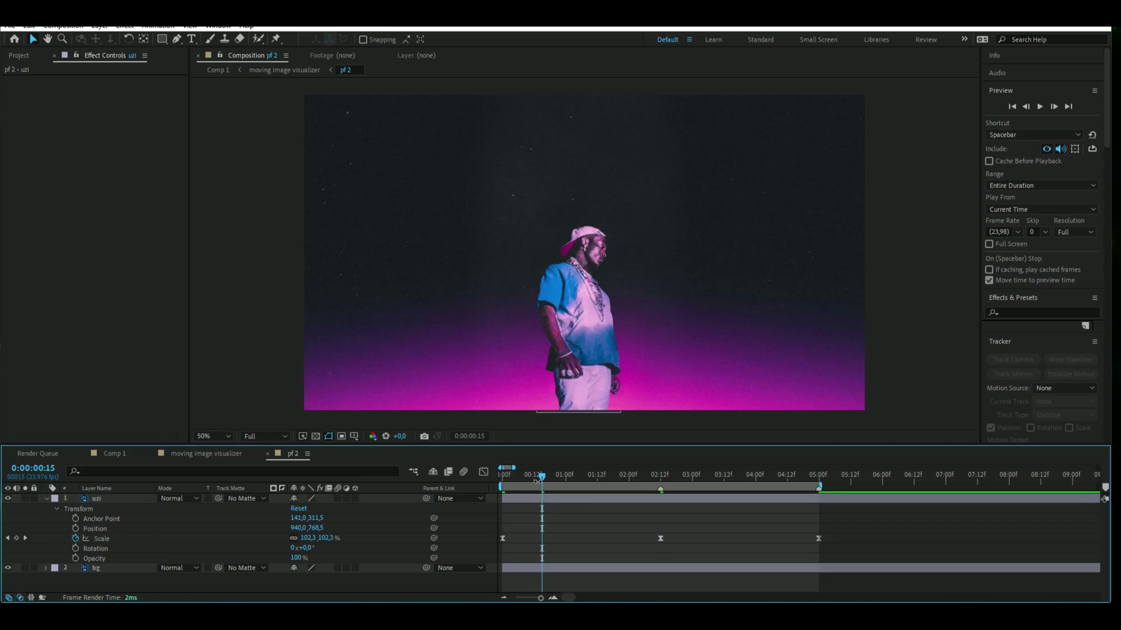
Step: Preview the uzi layer's zoom from the start and turn on motion blur for that layer
key(Home)
key(space)
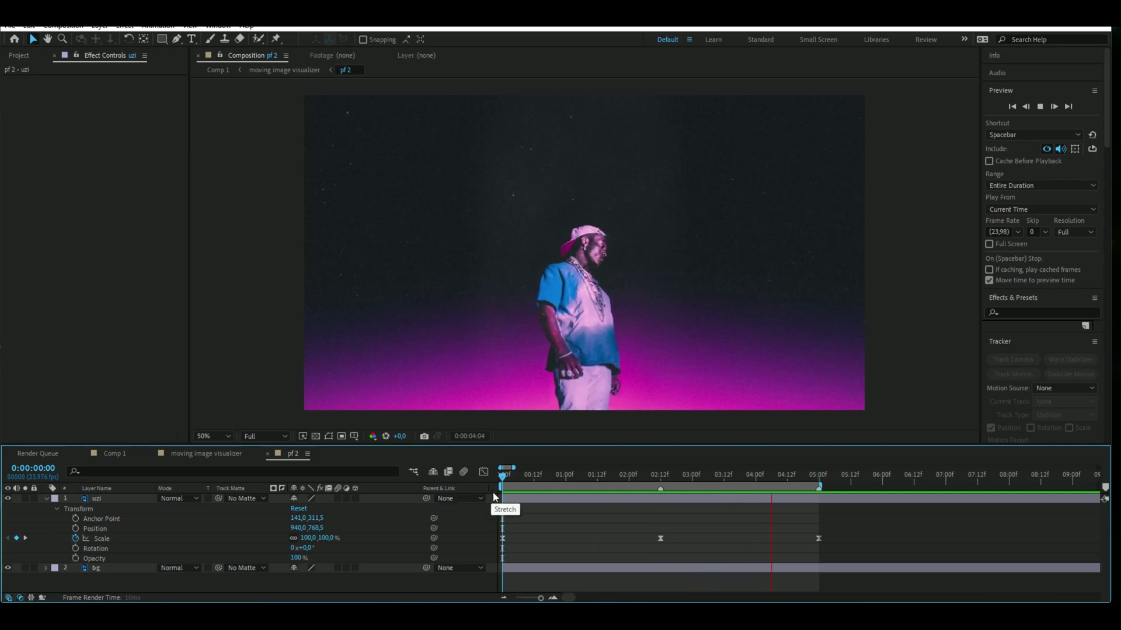
key(space)
click(337, 499)
key(Home)
key(space)
key(space)
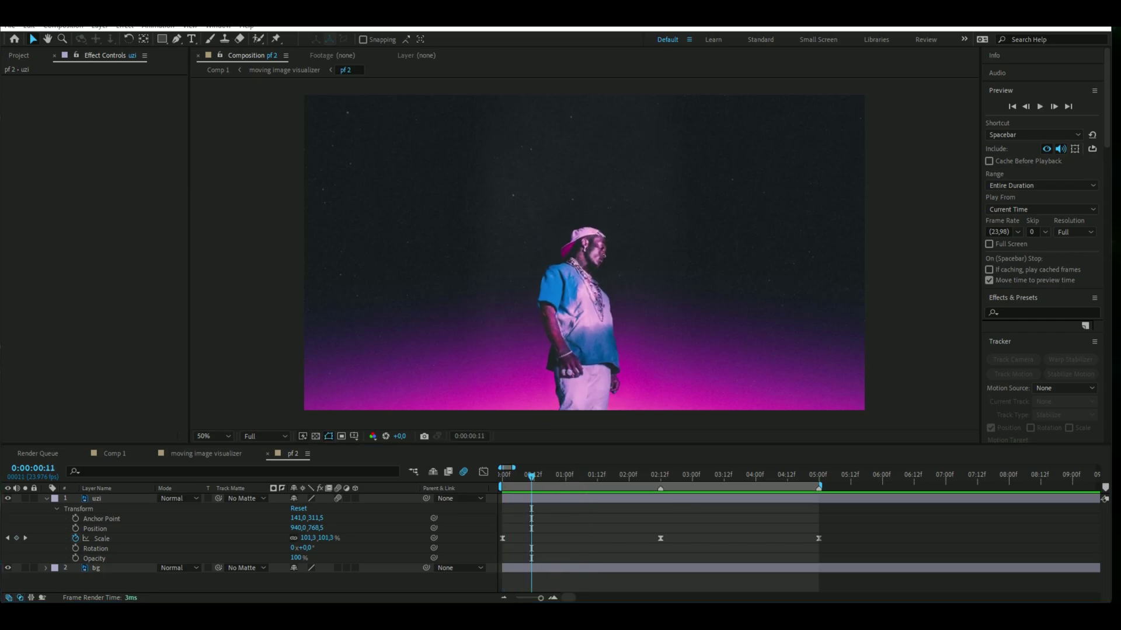
Step: Set the bg layer's Scale to 112% and keyframe it at 0:00:00:00
click(45, 498)
click(68, 509)
click(46, 509)
click(55, 519)
click(304, 548)
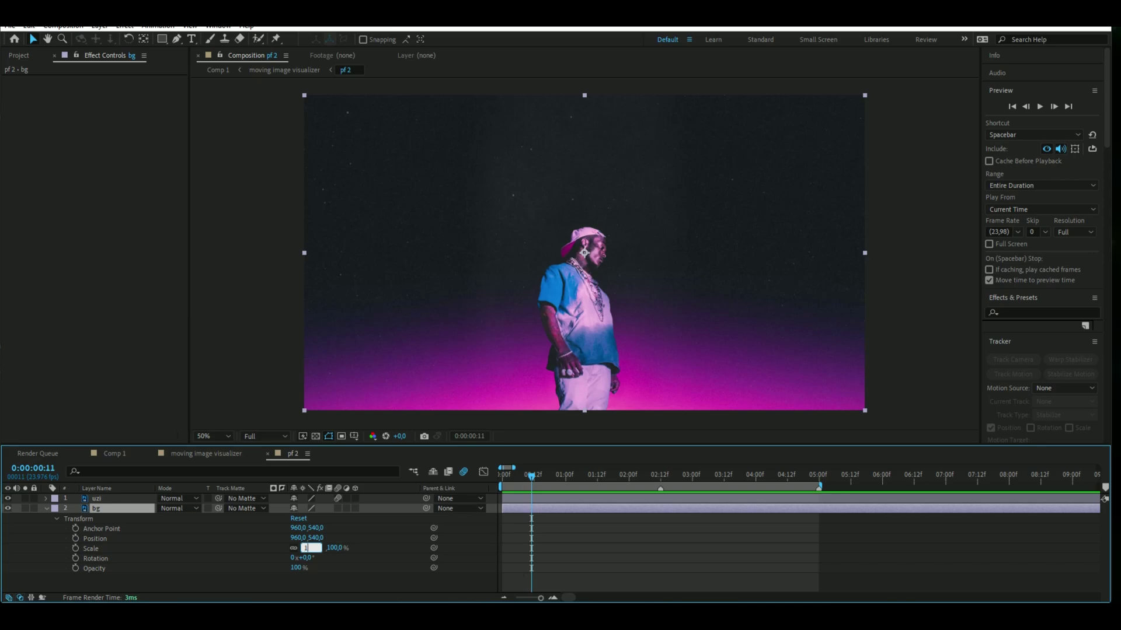
key(Return)
key(Home)
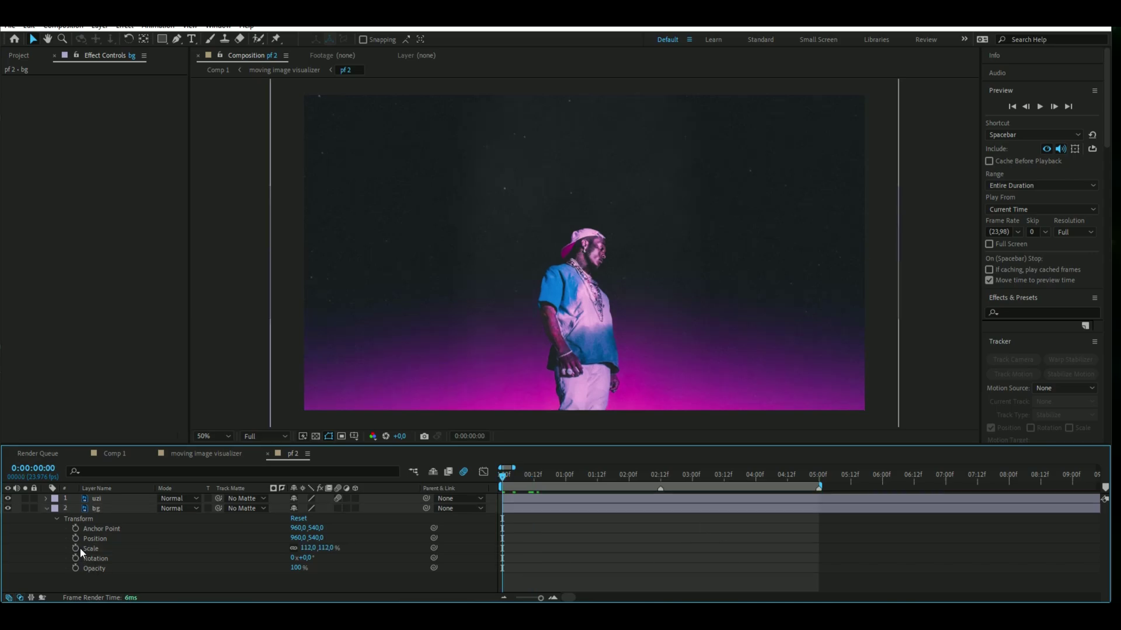
click(76, 548)
Step: Set the bg layer's Scale to 102% at 0:00:02:12
drag(502, 476, 660, 477)
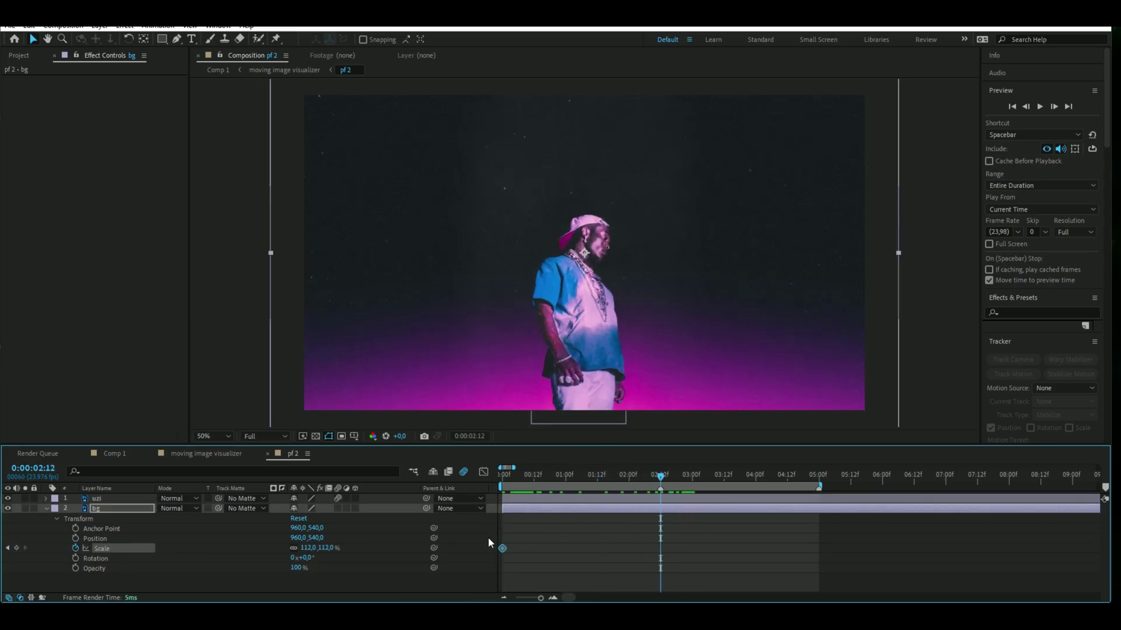
click(311, 548)
text(102)
key(Return)
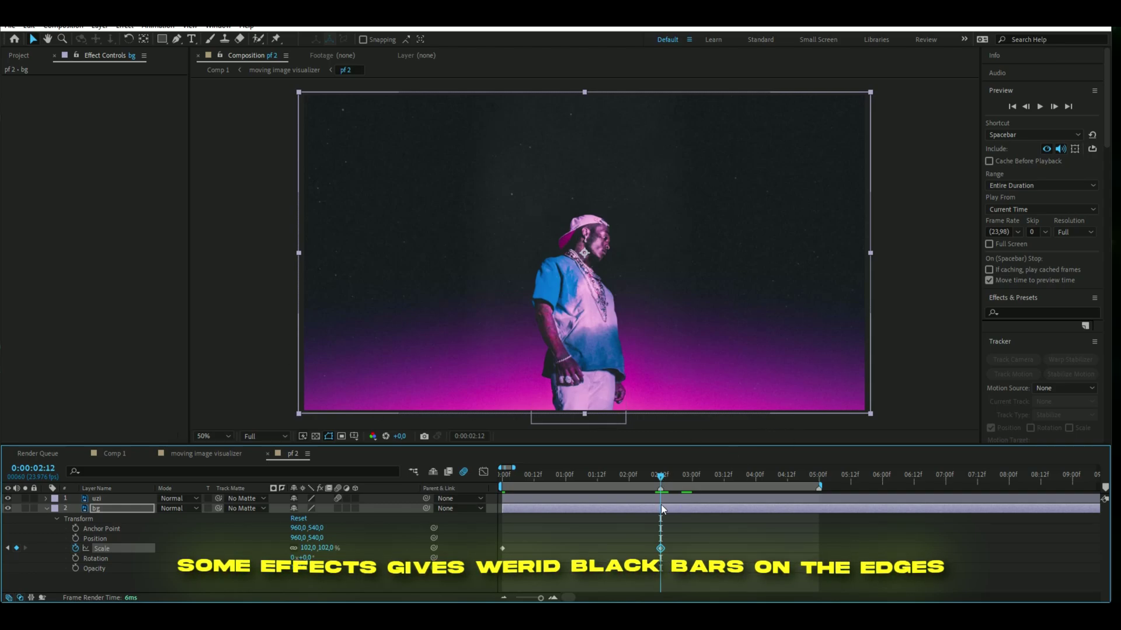
Step: Set the bg layer's Scale to 112% at 0:00:05:00
drag(690, 512, 672, 514)
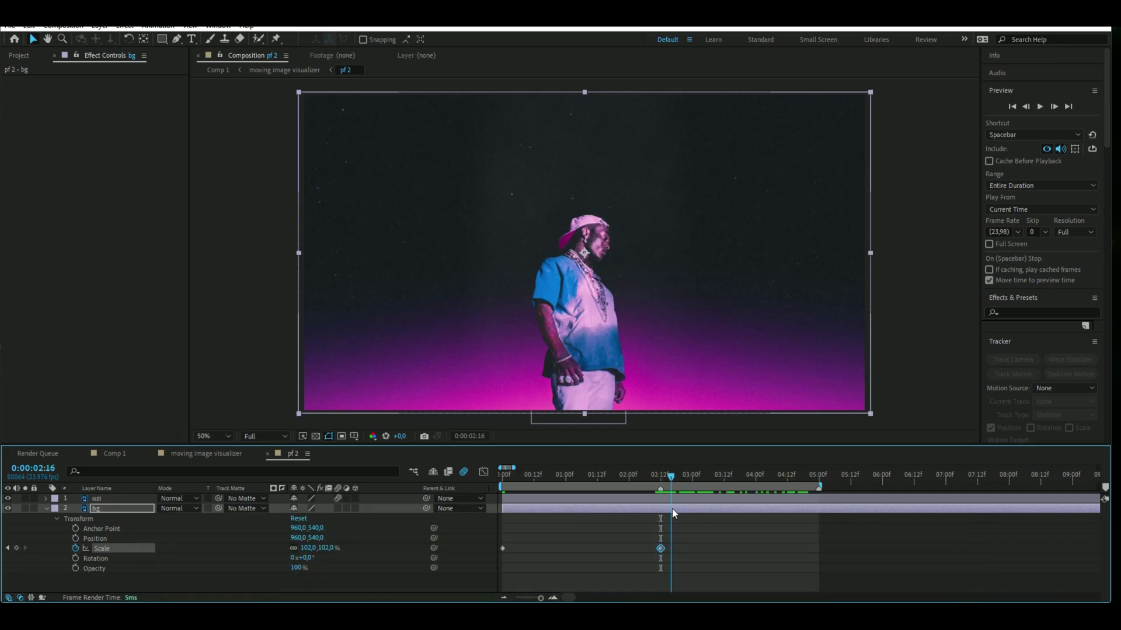
click(307, 549)
text(112)
key(Return)
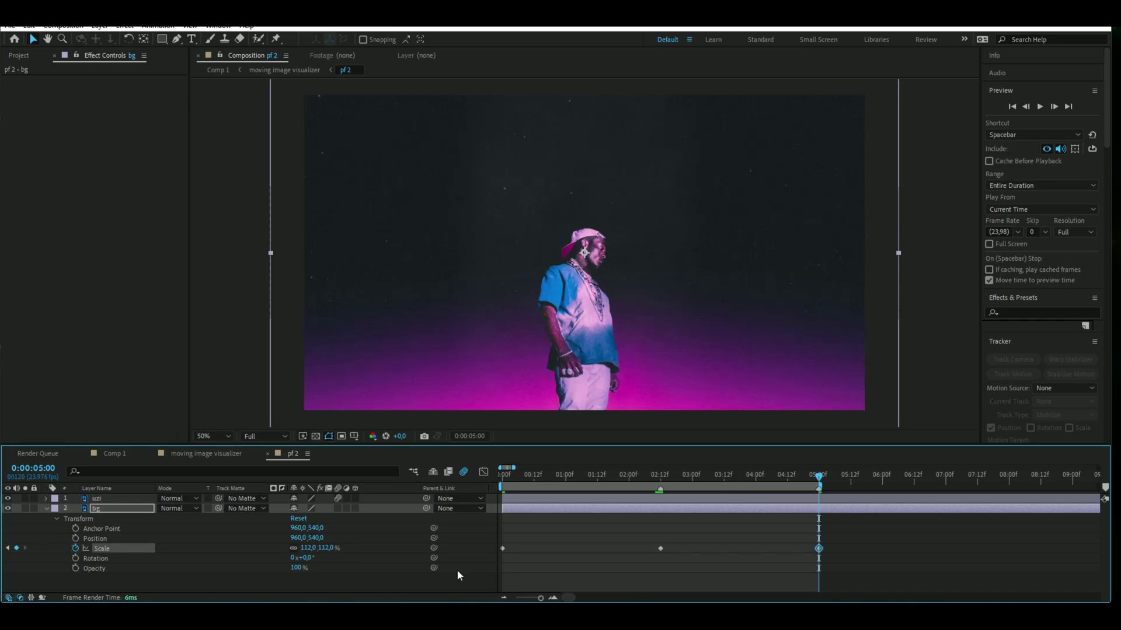
Step: Apply Easy Ease to all three Scale keyframes of the bg layer
drag(805, 551, 506, 546)
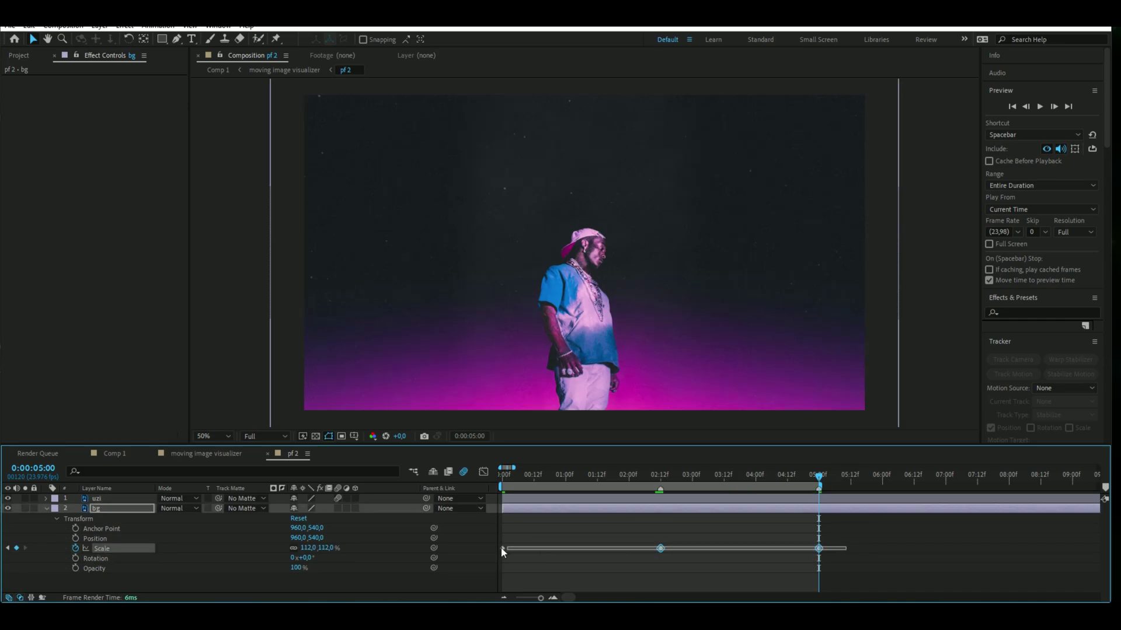
key(F9)
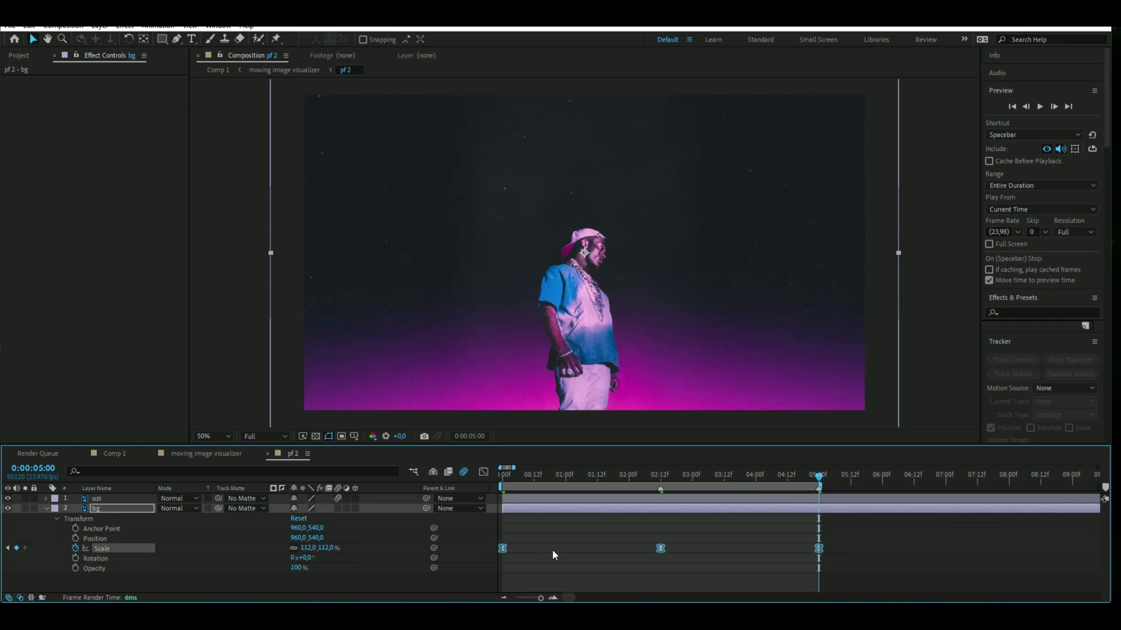
click(553, 550)
Step: Save the project and preview the combined zoom animation from the start
drag(523, 477, 413, 492)
key(space)
key(ctrl+s)
key(space)
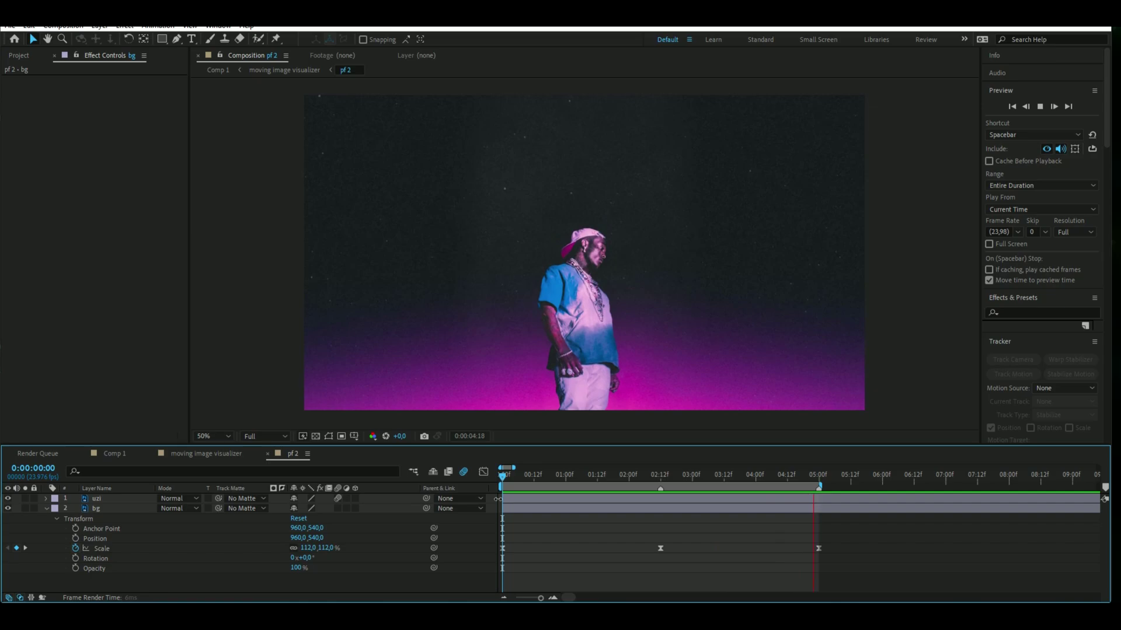
Step: Turn on motion blur for the bg layer and collapse its properties
drag(588, 477, 560, 478)
click(337, 508)
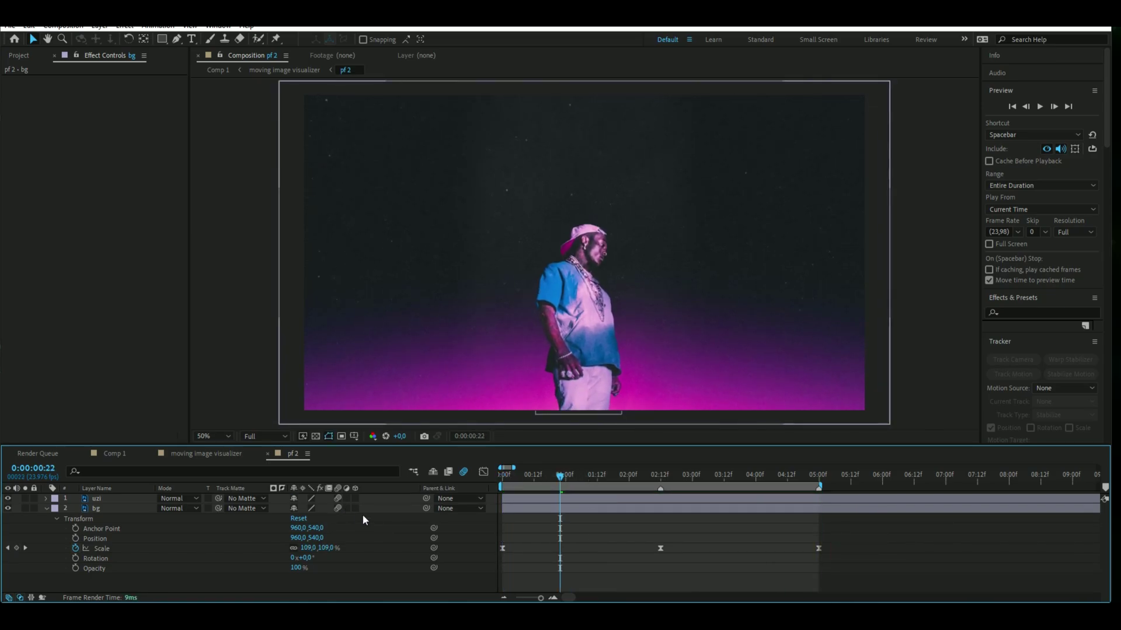
click(46, 509)
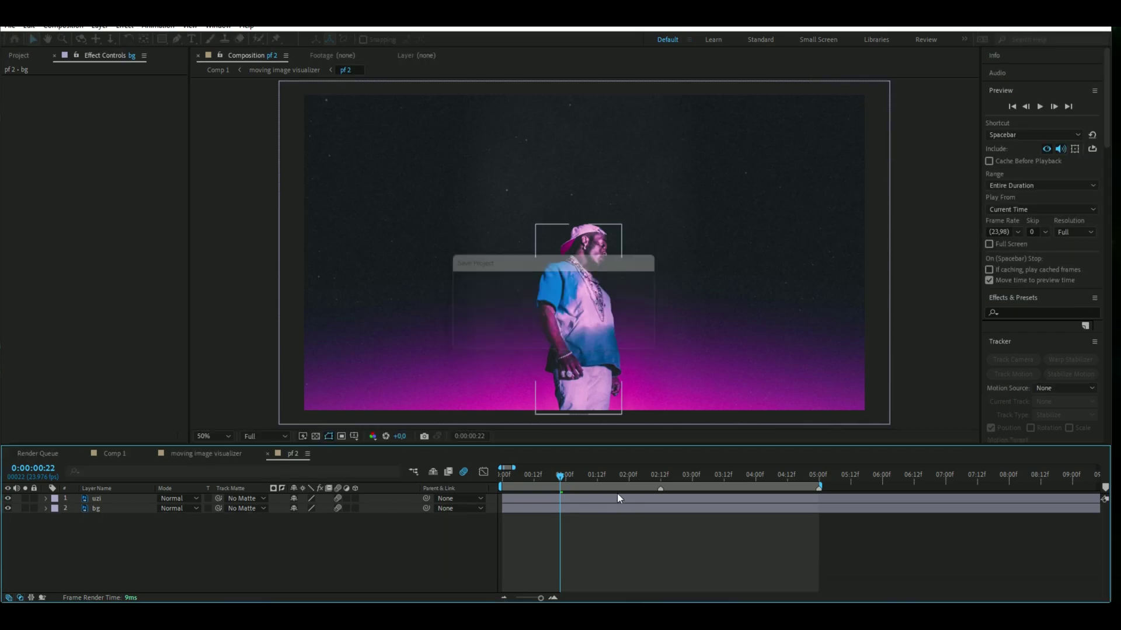
click(515, 498)
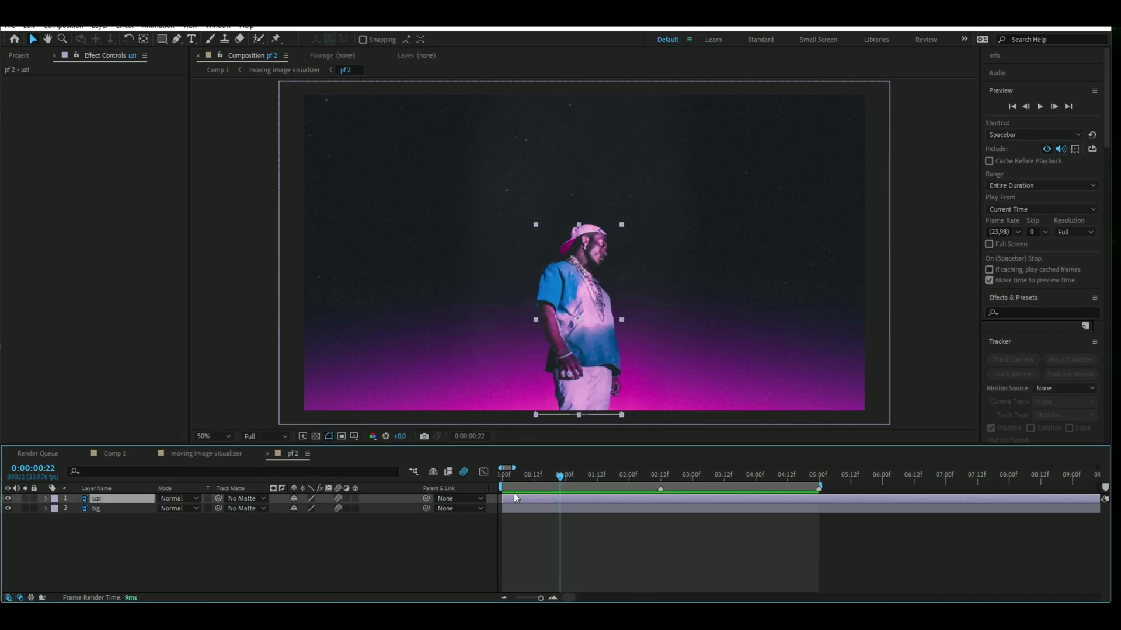
click(310, 546)
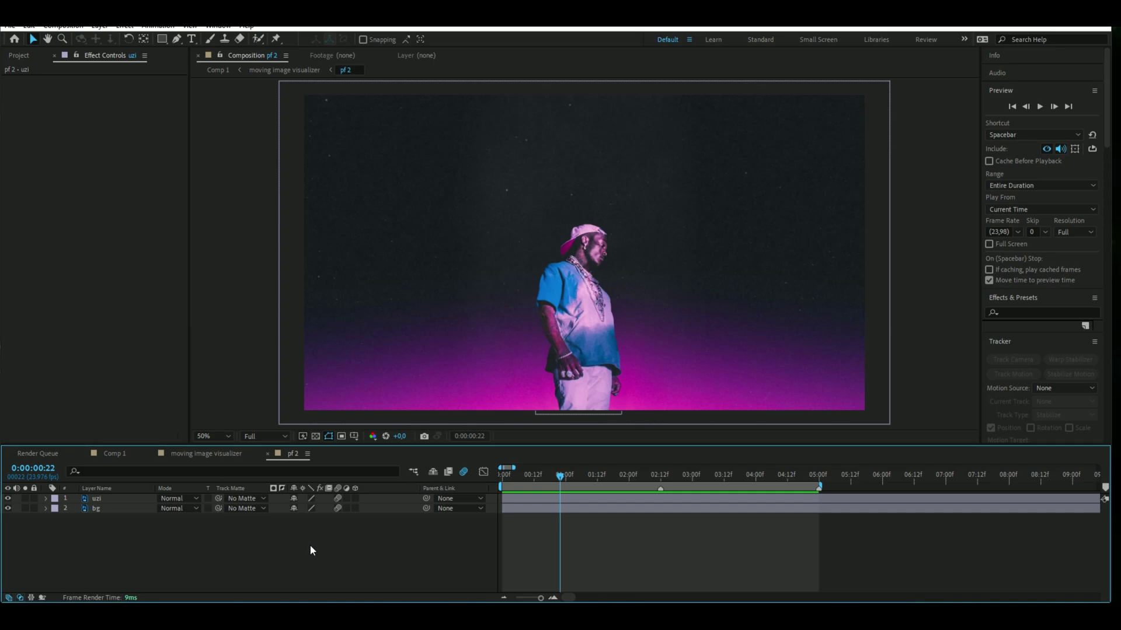
Step: Add an adjustment layer above the uzi layer and apply the Curves effect to it
key(ctrl+alt+y)
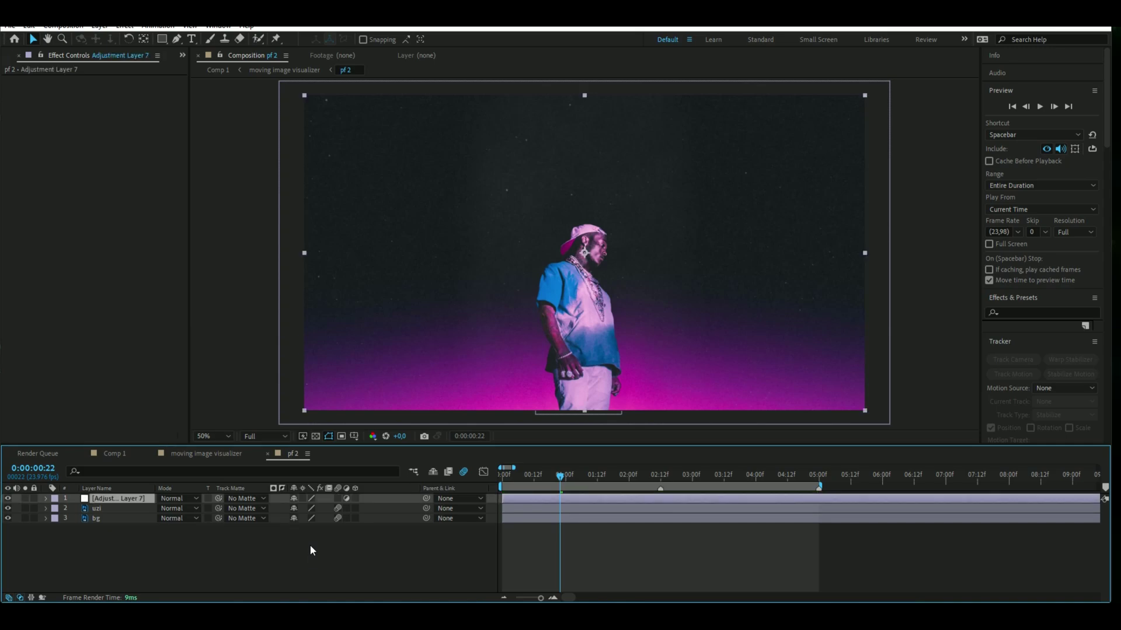
key(ctrl+space)
text(curves)
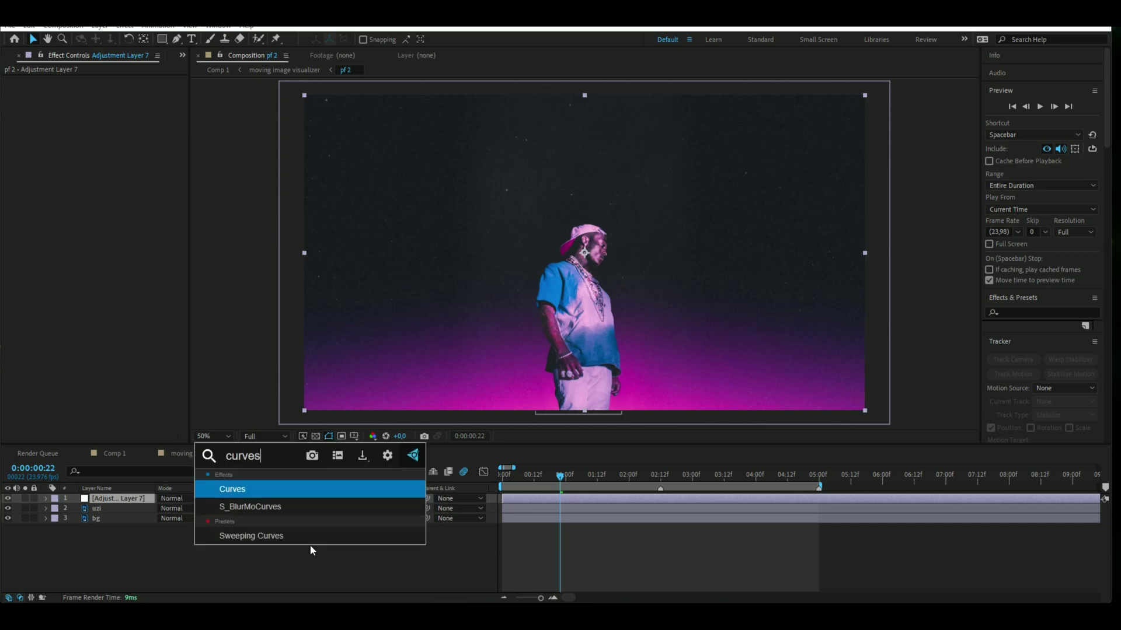
key(Return)
Step: Bend the RGB curve into a gentle S shape for more contrast and rename the adjustment layer as curves
scroll(440, 198, down, 1)
scroll(440, 198, up, 4)
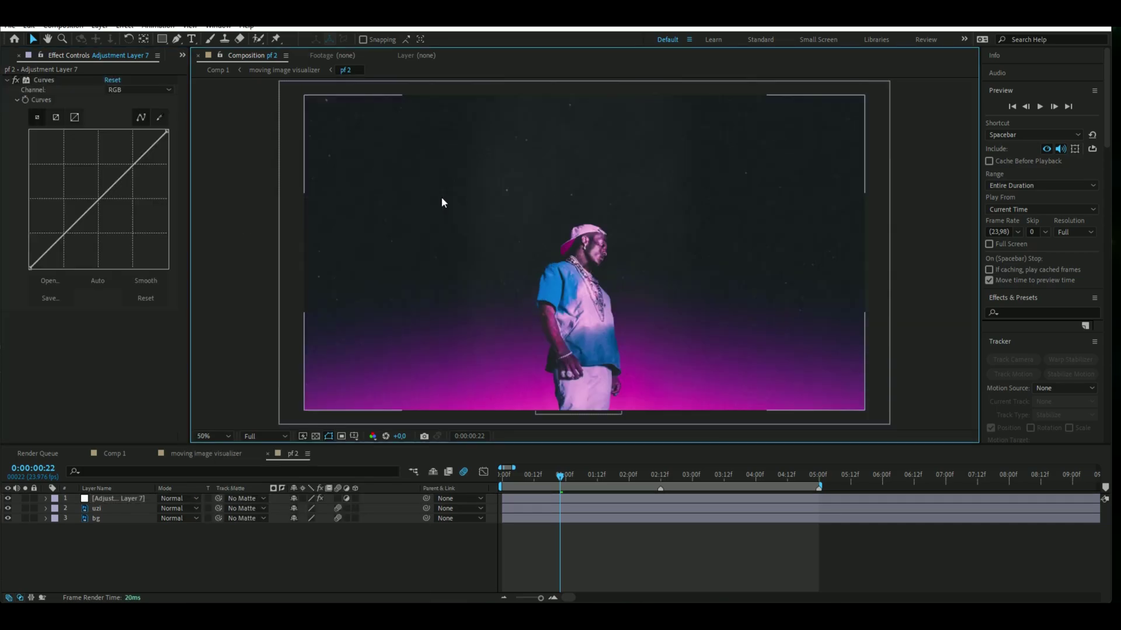
drag(442, 198, 899, 202)
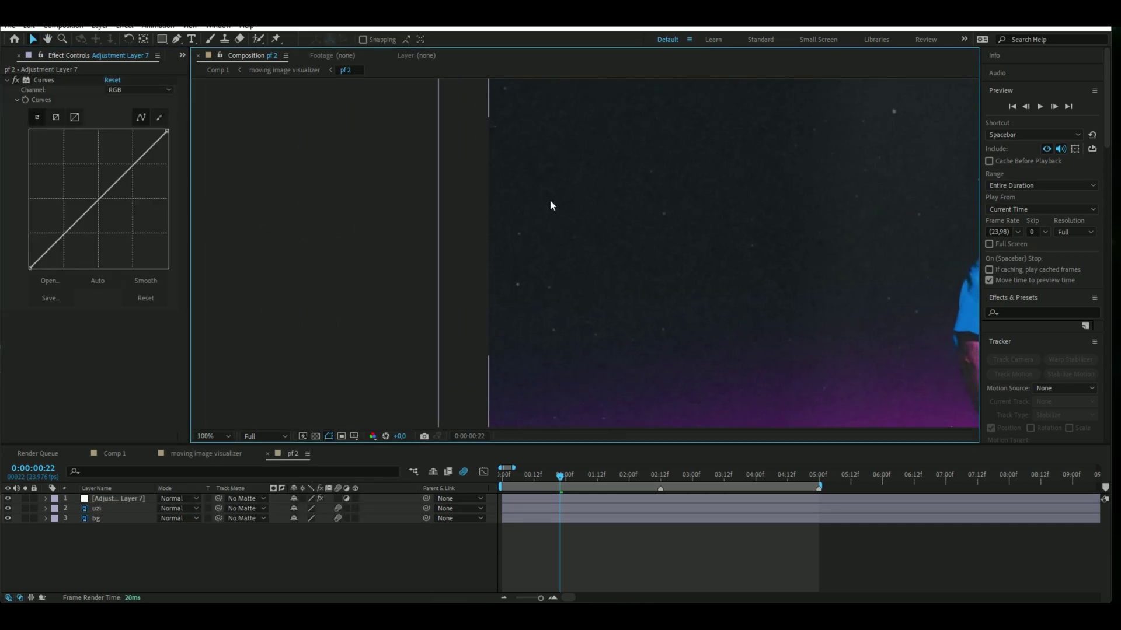
scroll(653, 221, down, 2)
drag(745, 237, 515, 238)
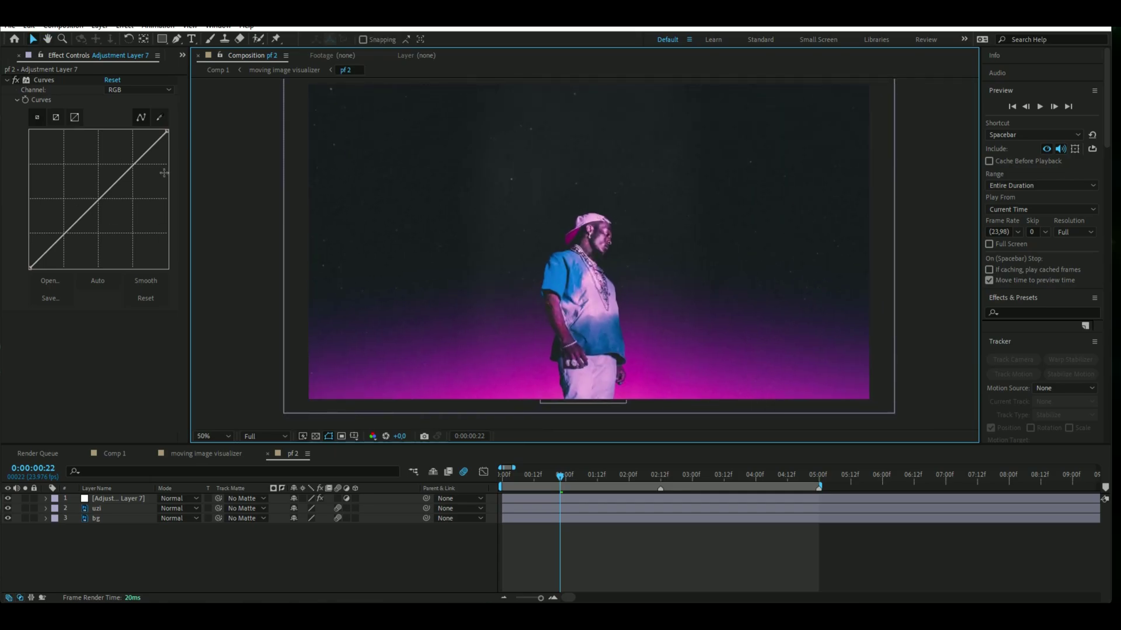
drag(131, 164, 128, 165)
drag(59, 232, 67, 241)
click(15, 80)
click(15, 81)
click(15, 81)
click(16, 81)
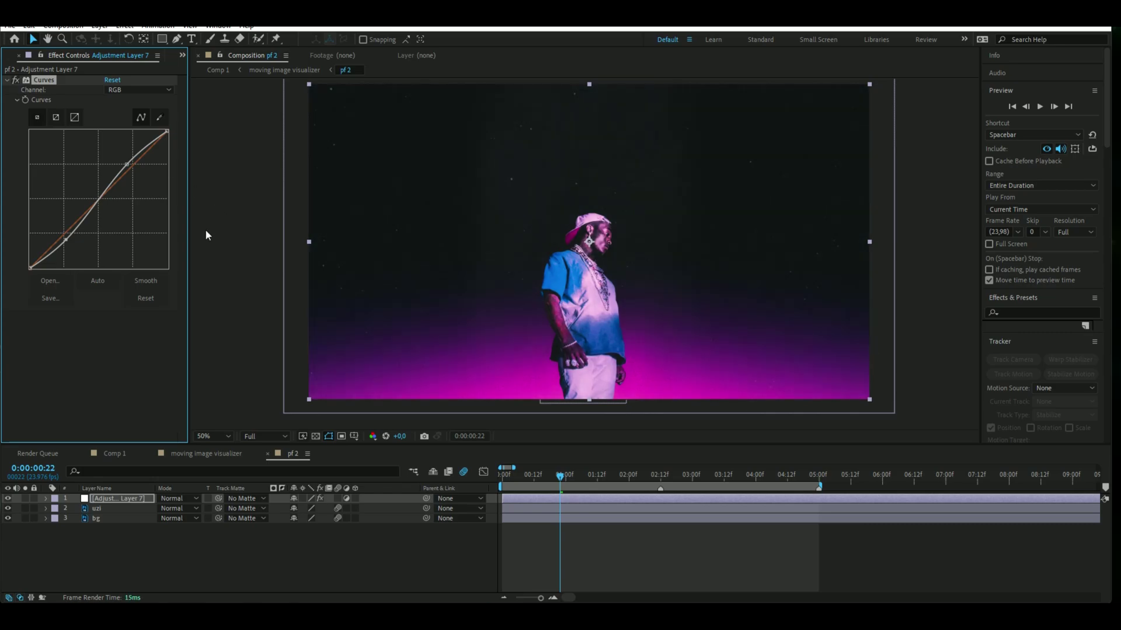
key(Return)
text(cruevs)
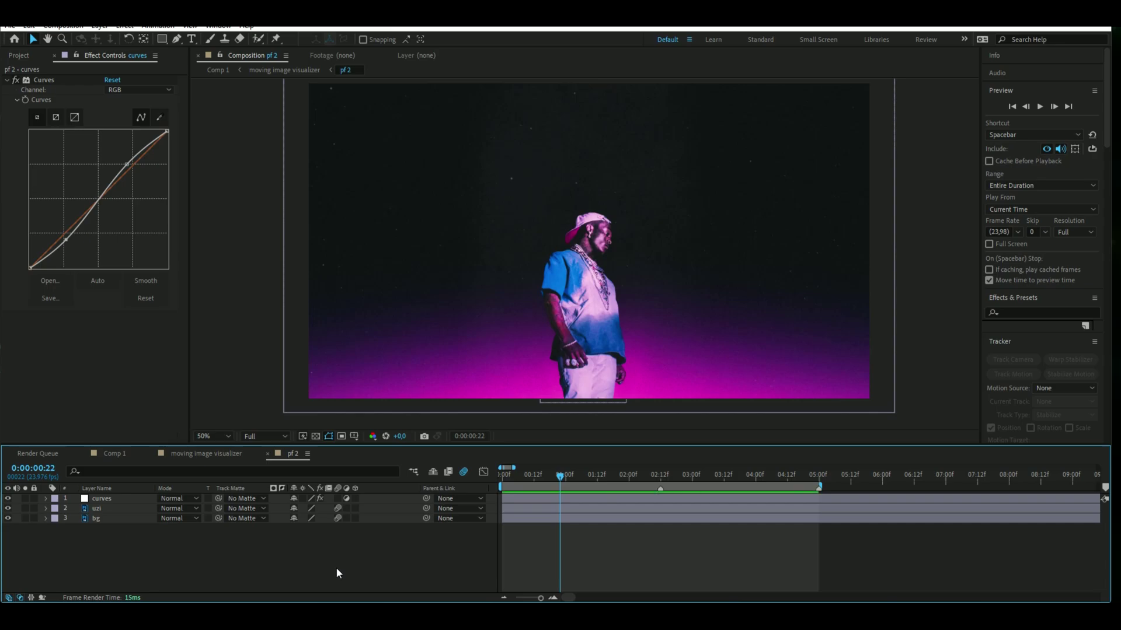
Step: Add another adjustment layer above the curves layer and apply the S_Shake effect to it
key(ctrl+alt+y)
key(ctrl+space)
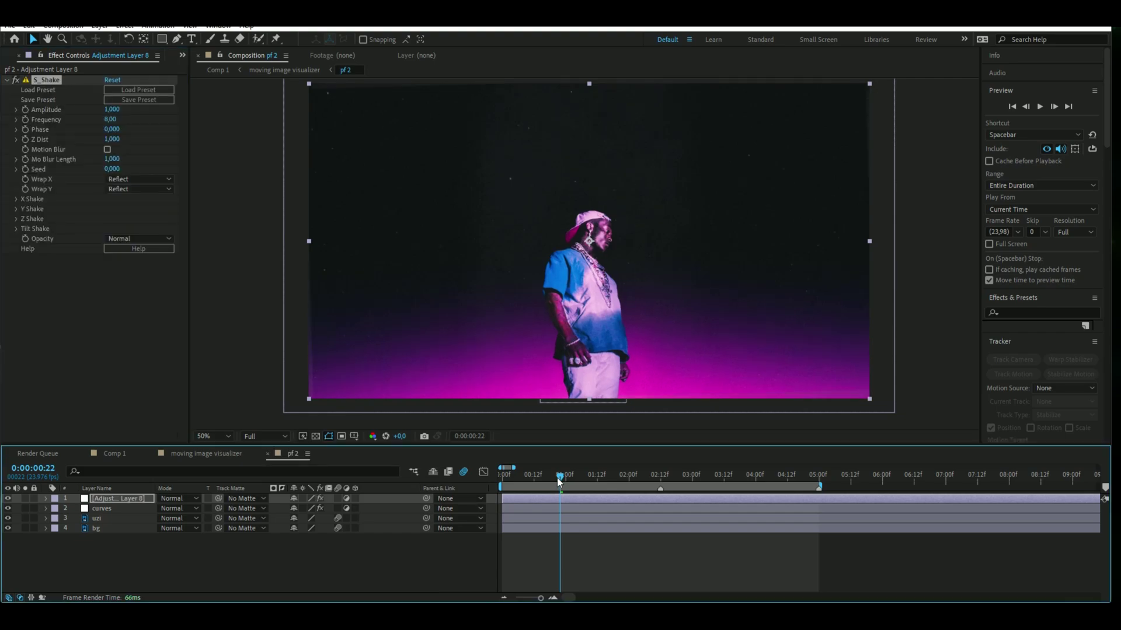
Step: Preview the shake on the new adjustment layer by playing the composition from 0:00:00:16
drag(558, 481, 544, 478)
key(space)
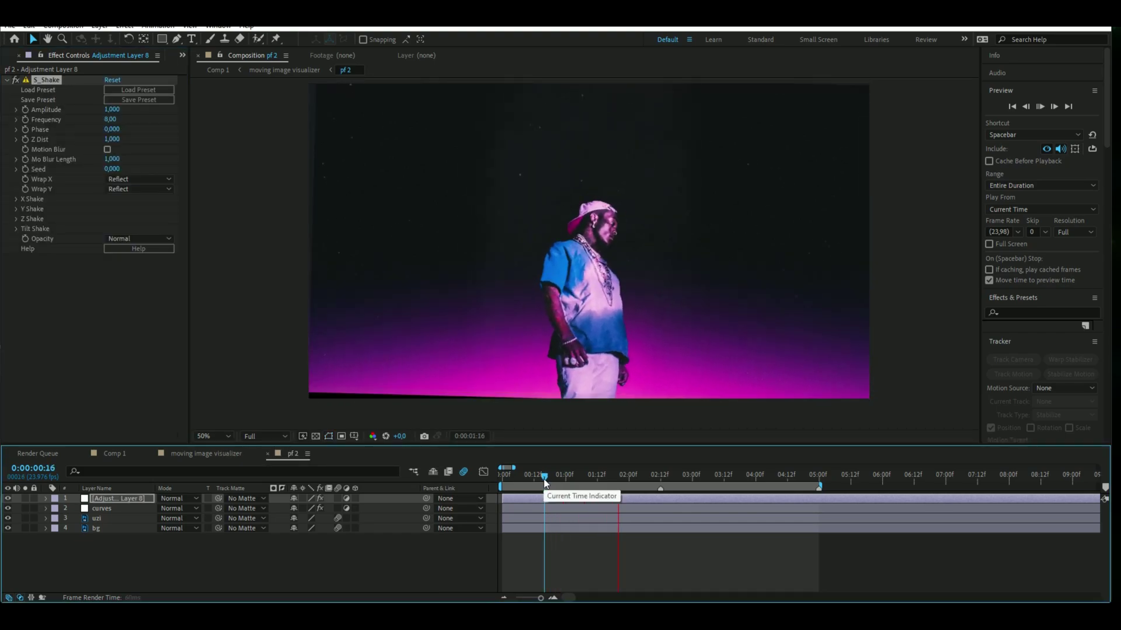
key(space)
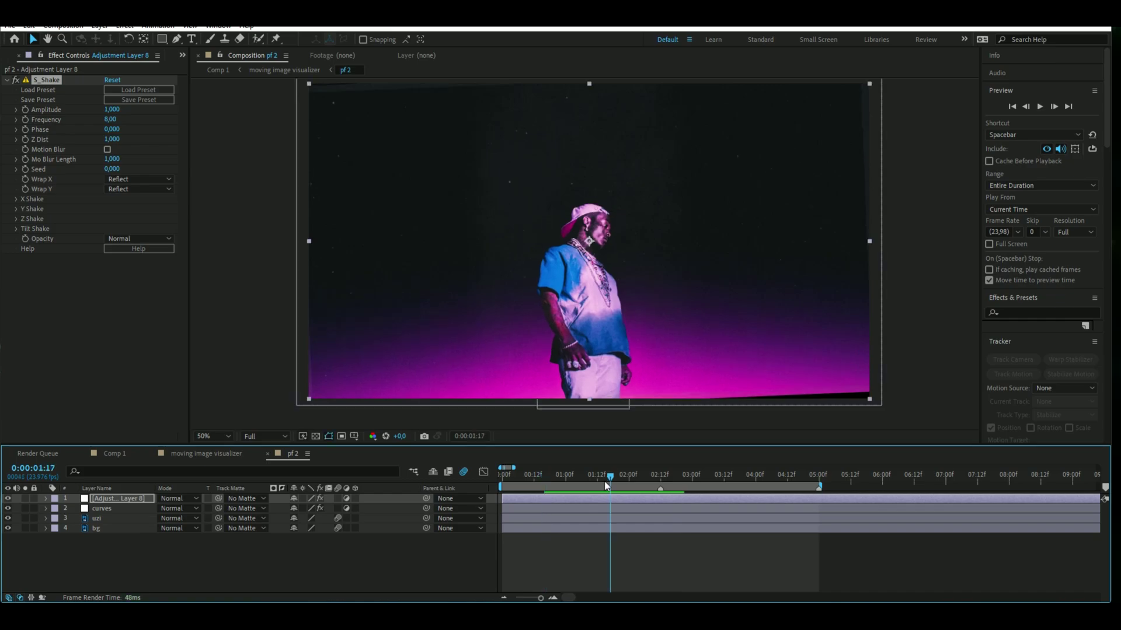
Step: Reduce the S_Shake amplitude to 0.05, set its frequency to 1, and preview the softer movement
click(112, 109)
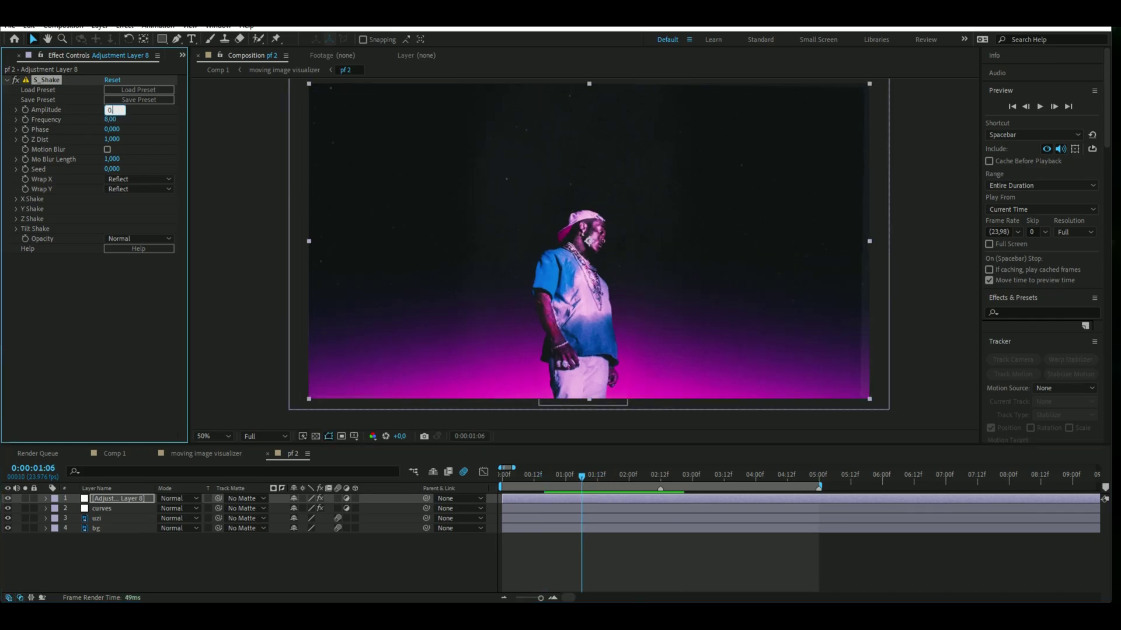
text(0.05)
key(Return)
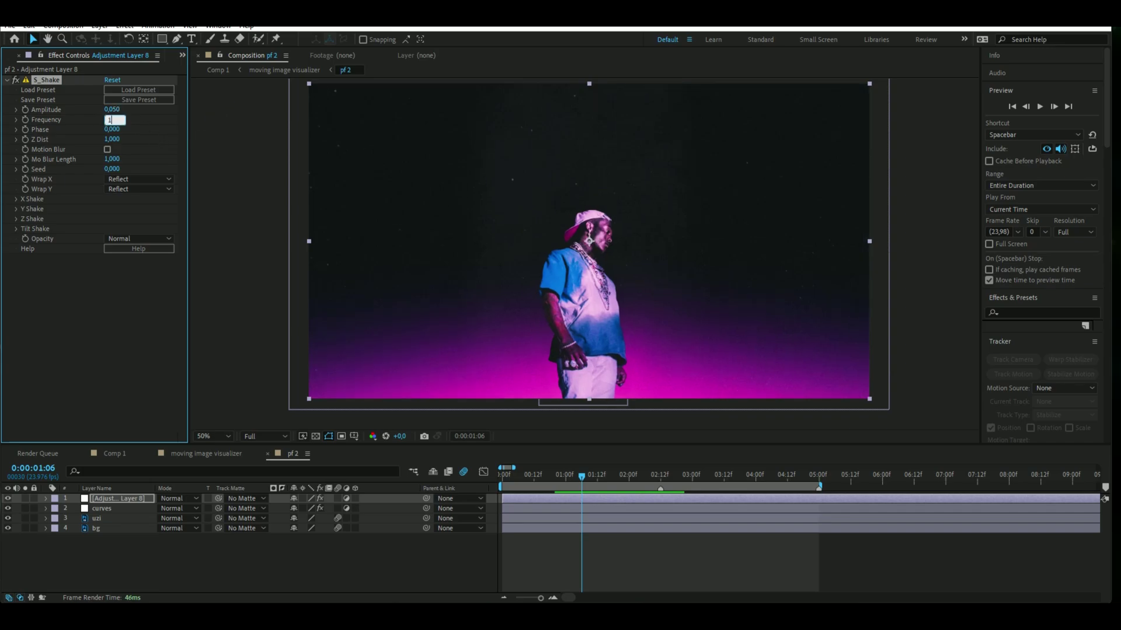
key(space)
Step: Turn on motion blur in the S_Shake effect, check the frames just after one second, and deselect the layer
click(107, 149)
click(568, 476)
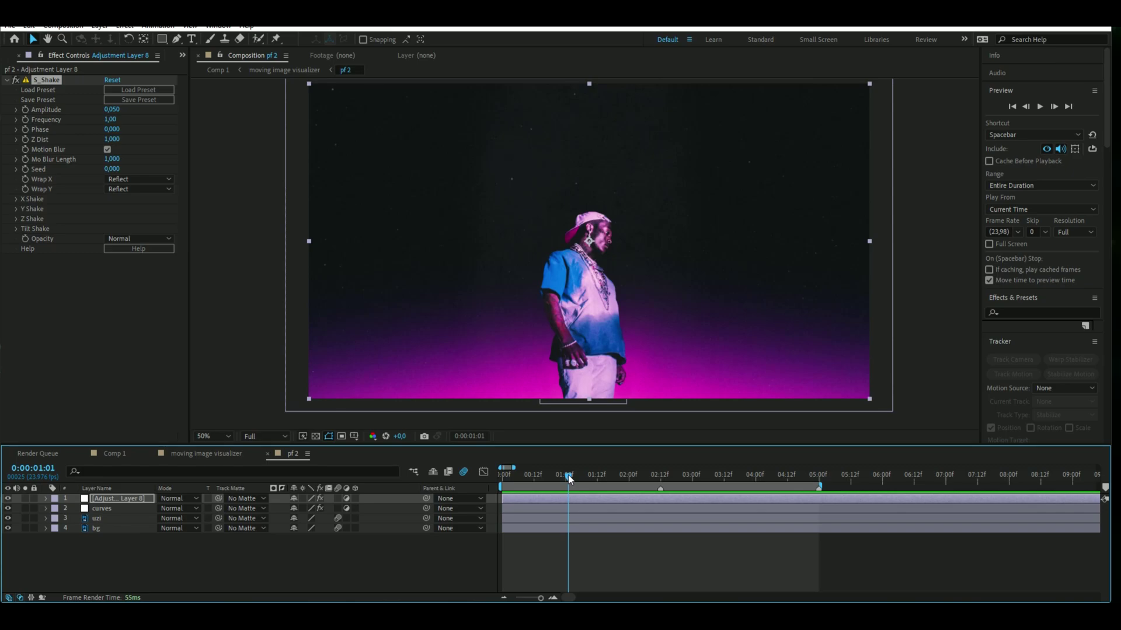
drag(571, 479, 586, 472)
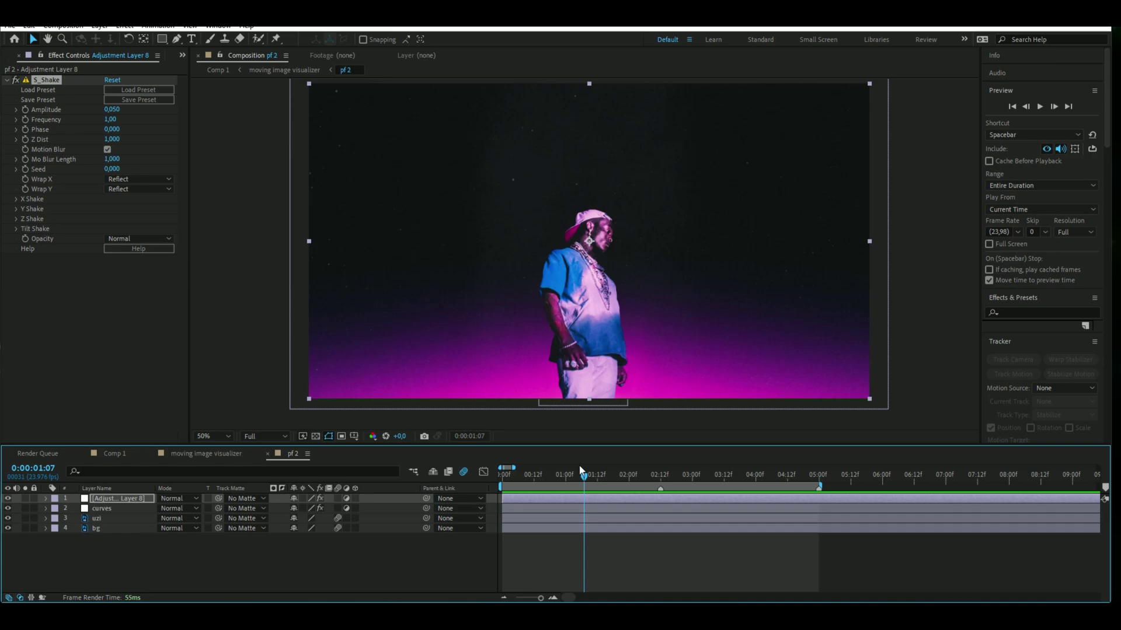
click(909, 335)
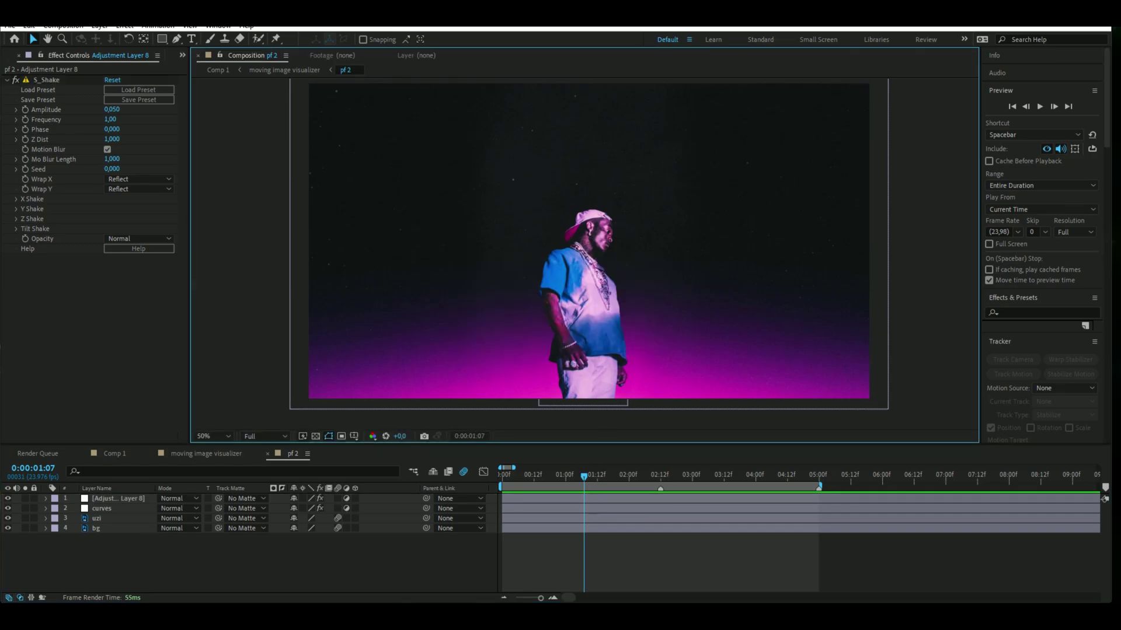
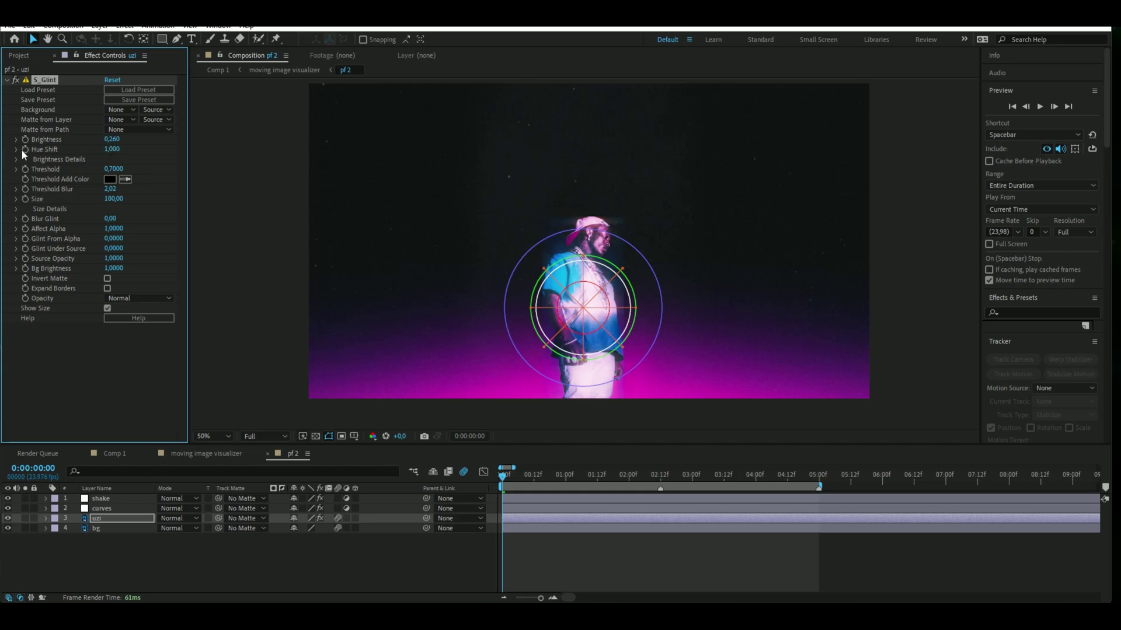
Step: Keyframe the S_Glint Hue Shift on the uzi layer from 1 at the start to -1 at 0:00:05:00
click(25, 149)
drag(502, 476, 818, 521)
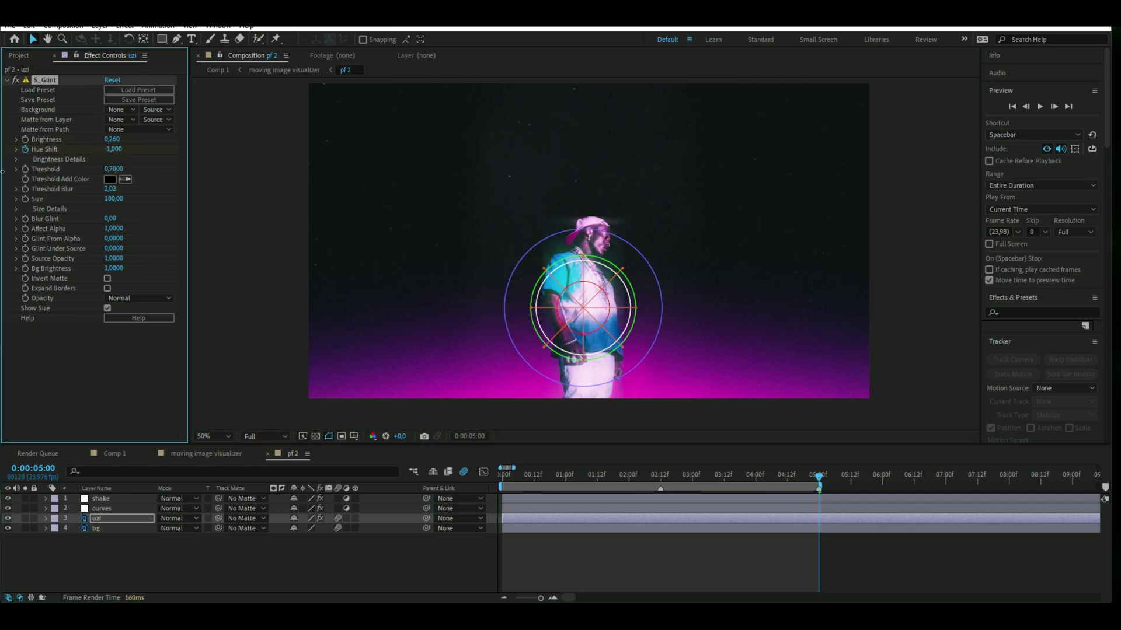
key(Home)
Step: Set the S_Glint Threshold to 0.78 and Threshold Blur to 0, and turn on Expand Borders
click(114, 169)
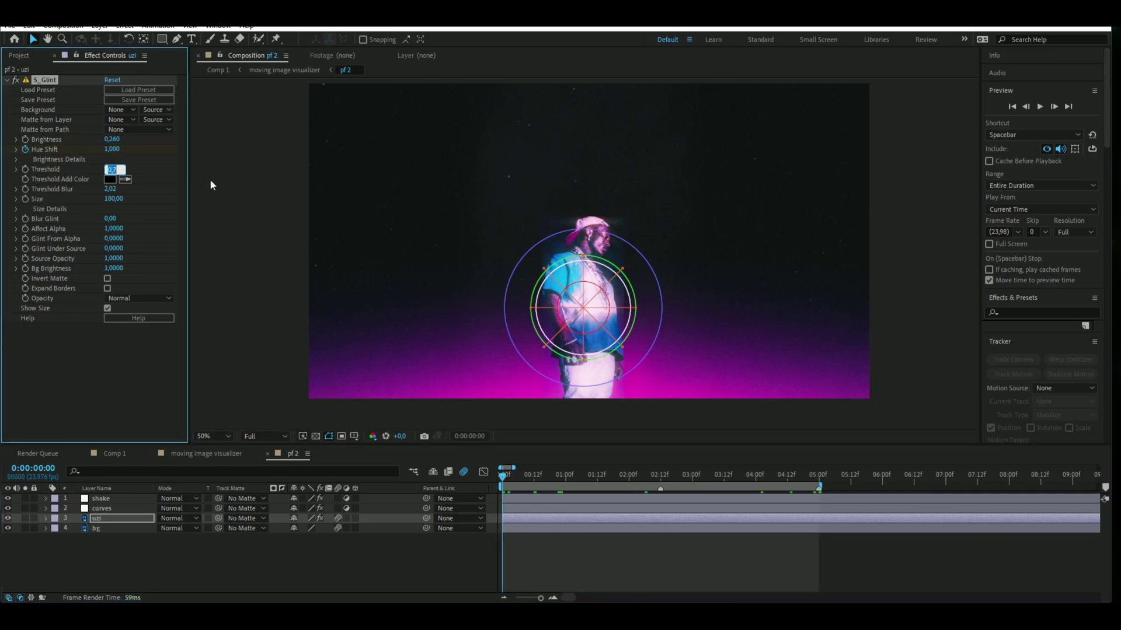
text(0.78)
key(Return)
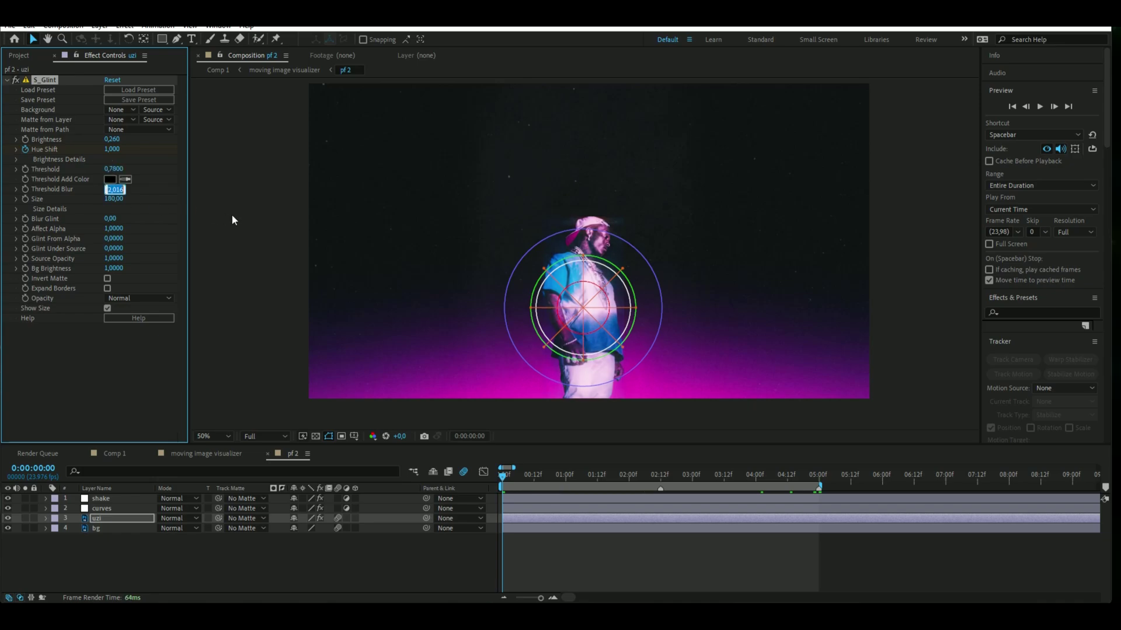
text(0)
key(Return)
click(108, 288)
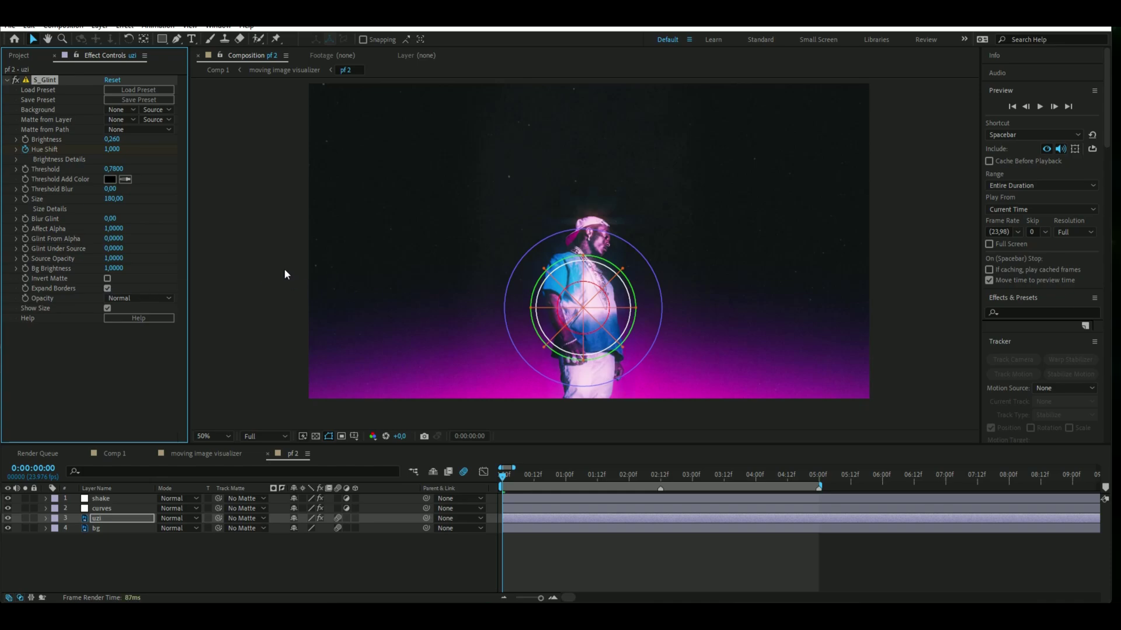
click(274, 253)
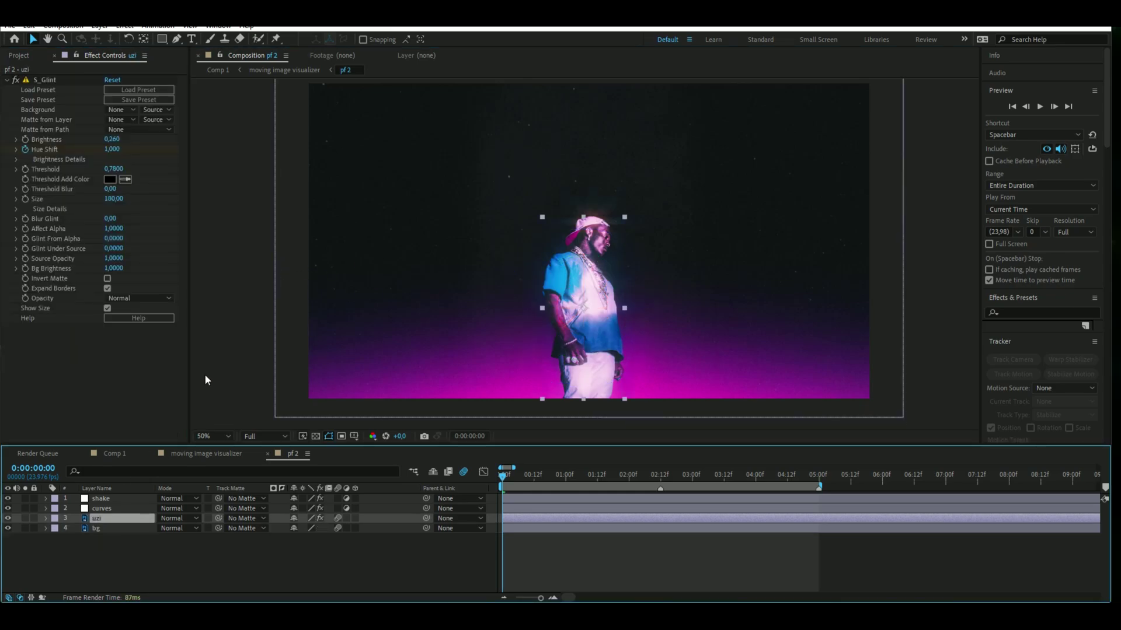
Step: In the S_Glint size details, set Size X to 0 and Size Y to 5.04
click(12, 208)
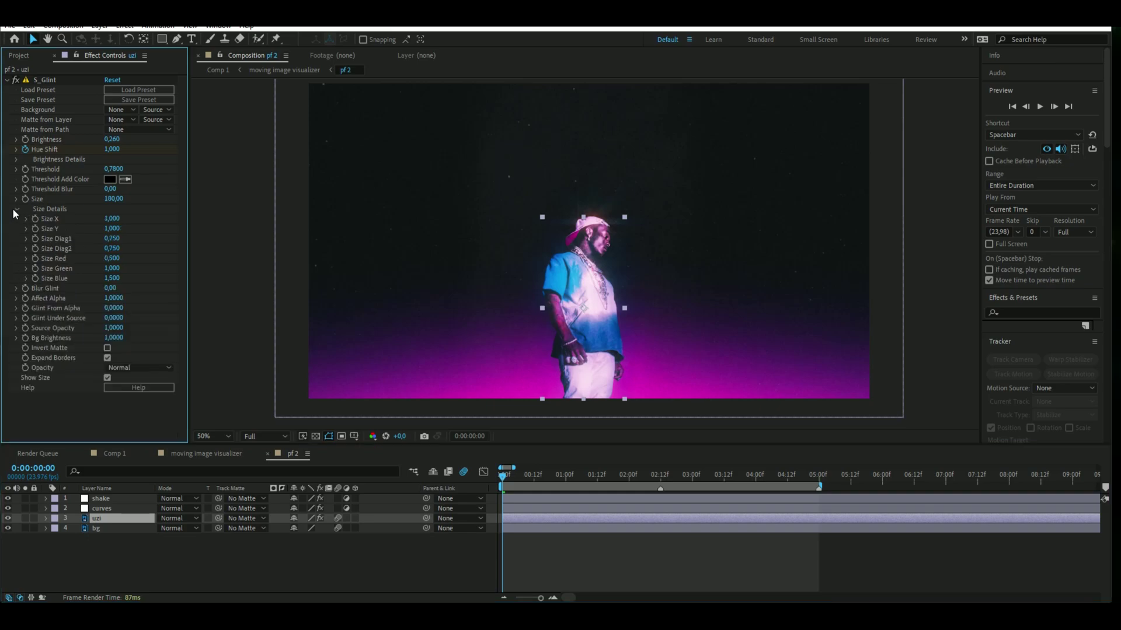
click(112, 219)
text(0)
key(Return)
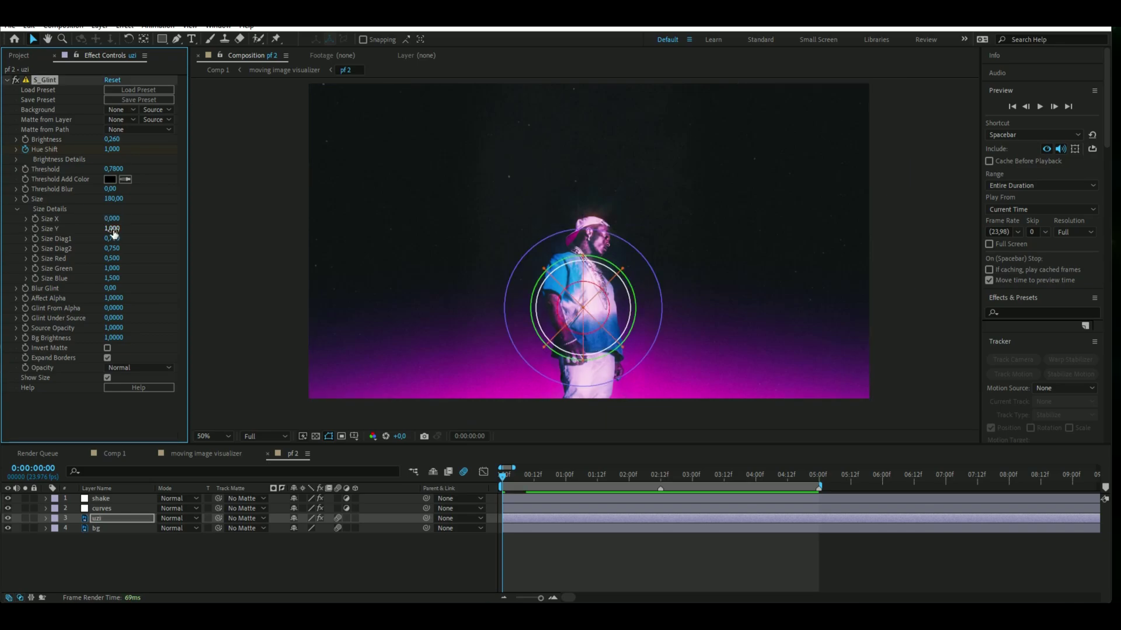
click(112, 228)
text(5)
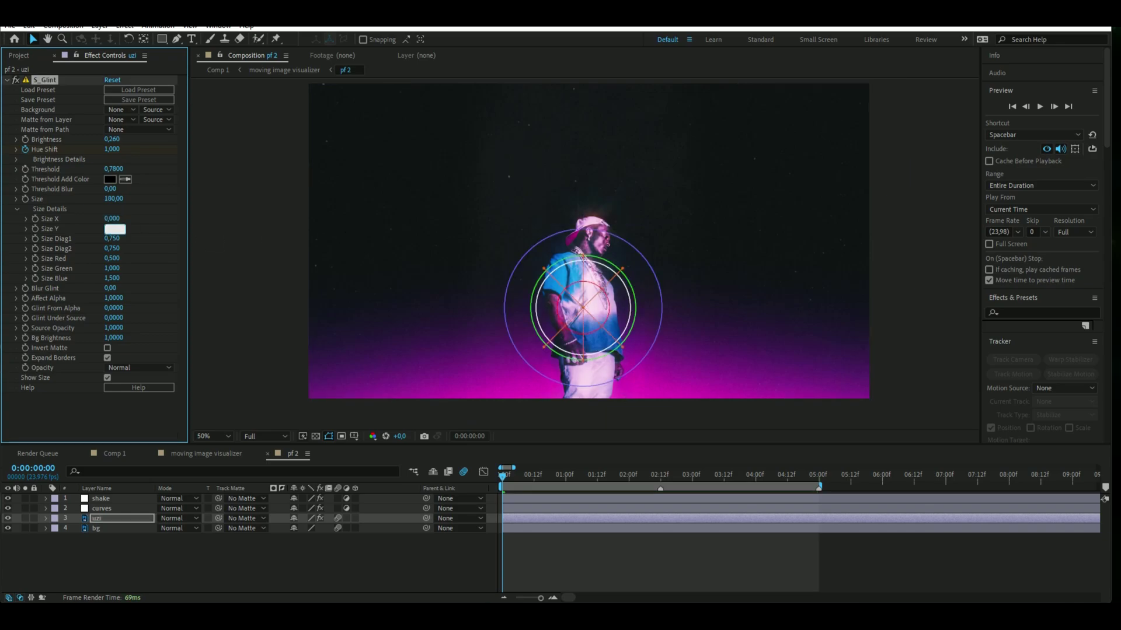
text(,04)
key(Return)
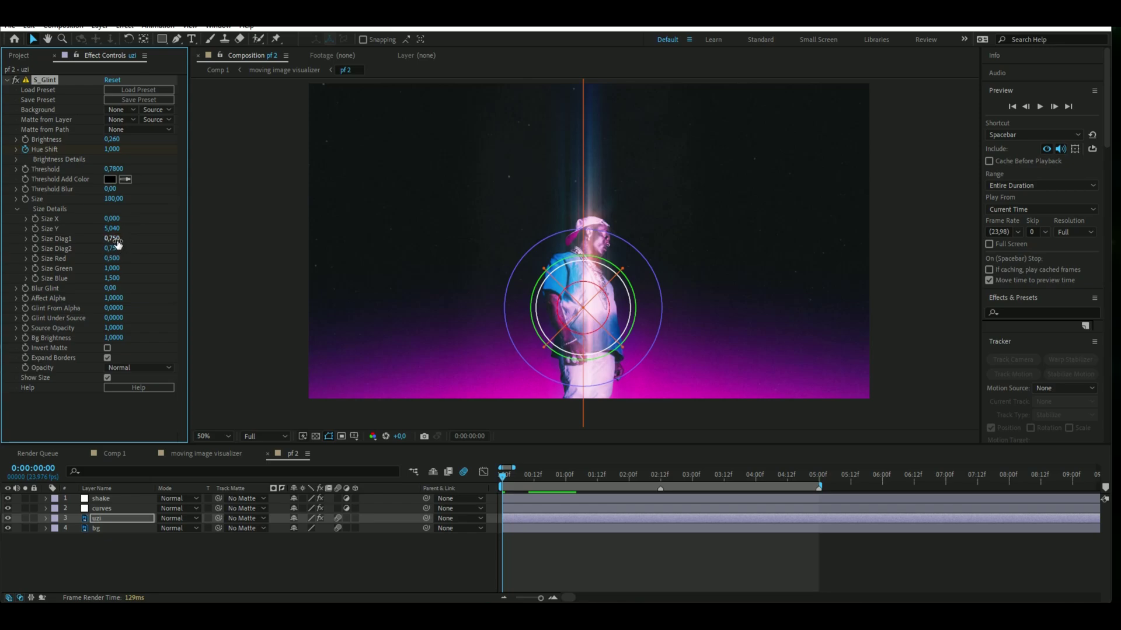
Step: Set both diagonal glint sizes, Size Diag1 and Size Diag2, to 0
drag(118, 242, 265, 250)
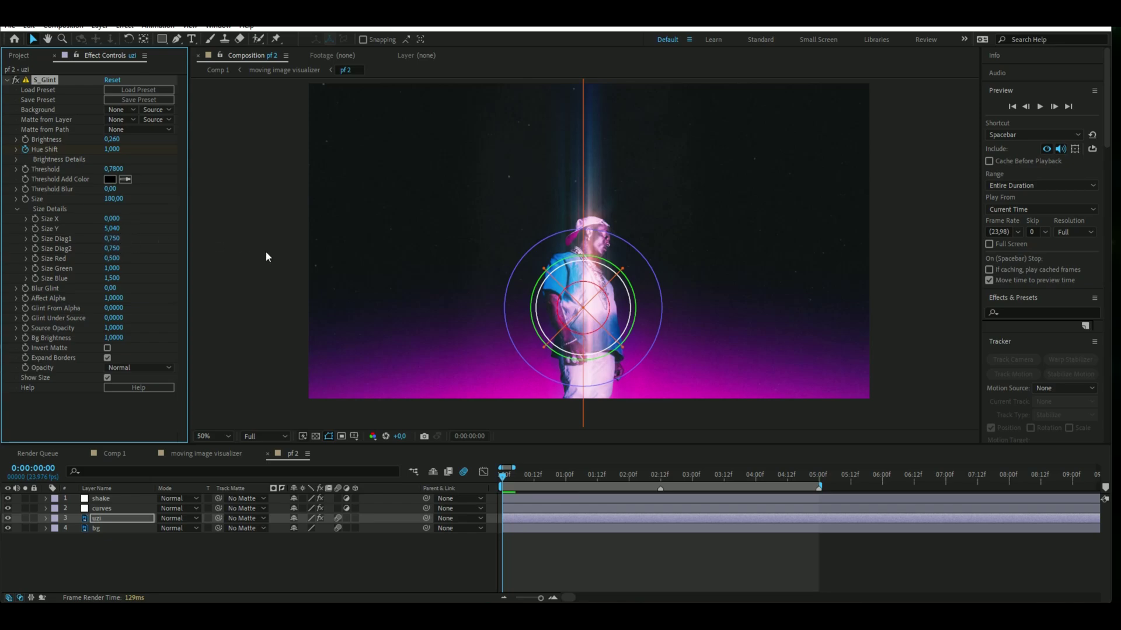
click(112, 250)
text(0)
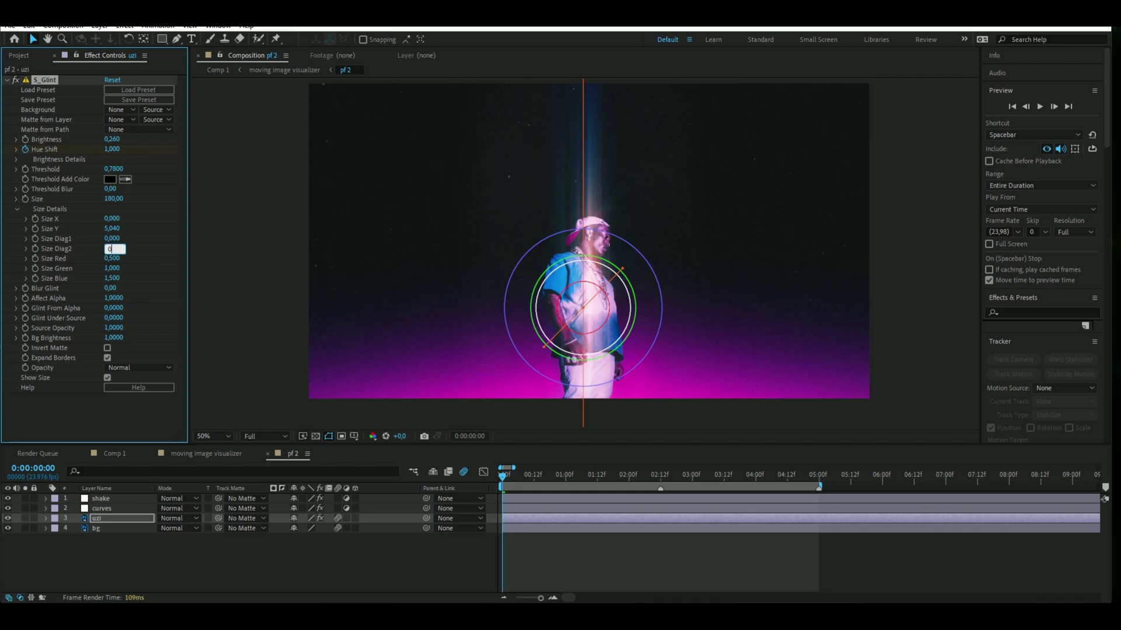
key(Tab)
Step: Set the glint's Size Red to 1.03 and Size Blue to 6.05, and check the effect along the timeline
key(BackSpace)
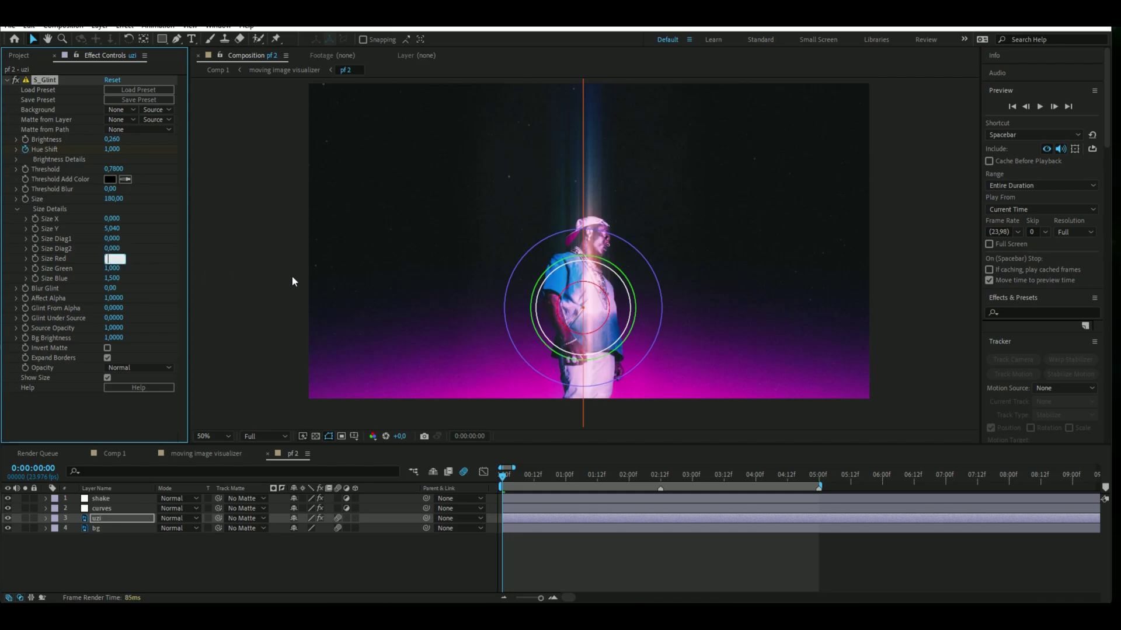
text(1,03)
key(Return)
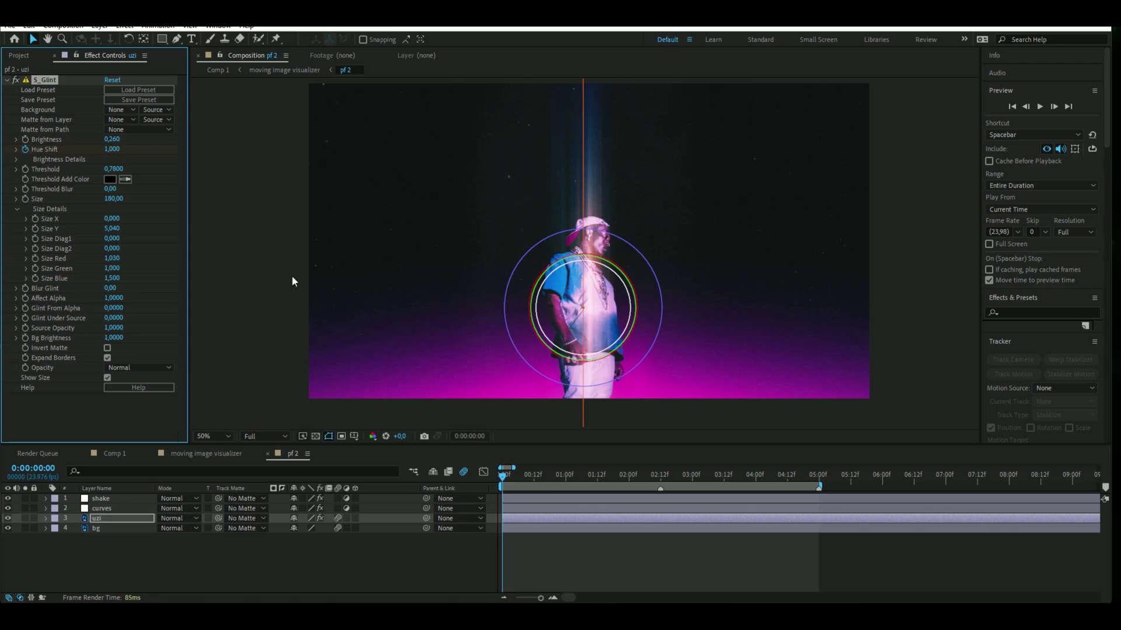
click(112, 278)
text(6,05)
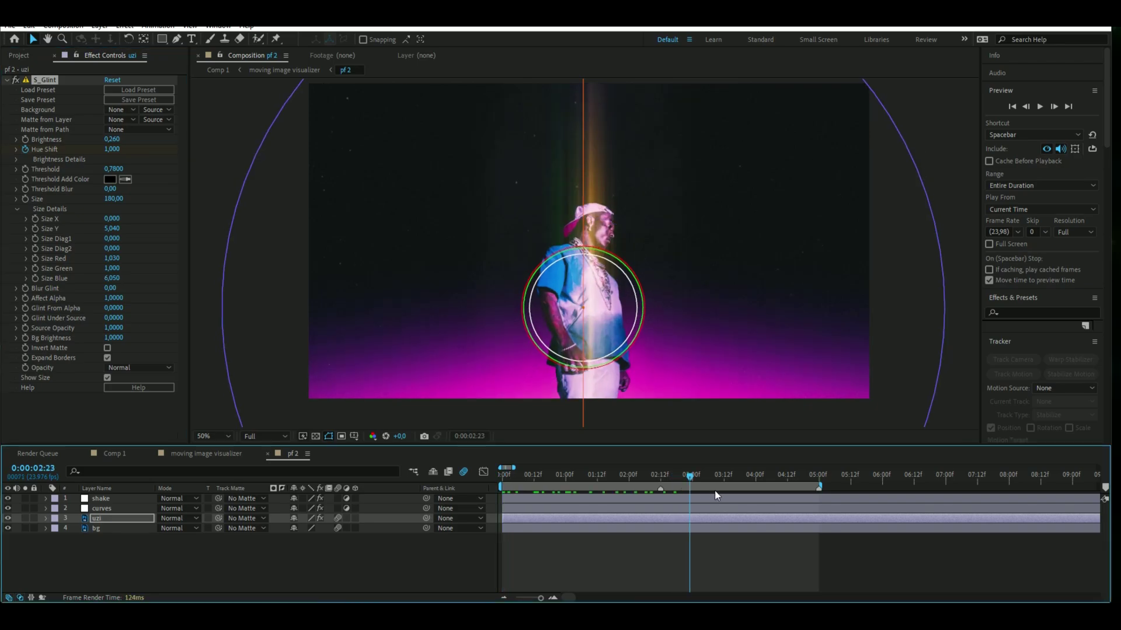
click(250, 285)
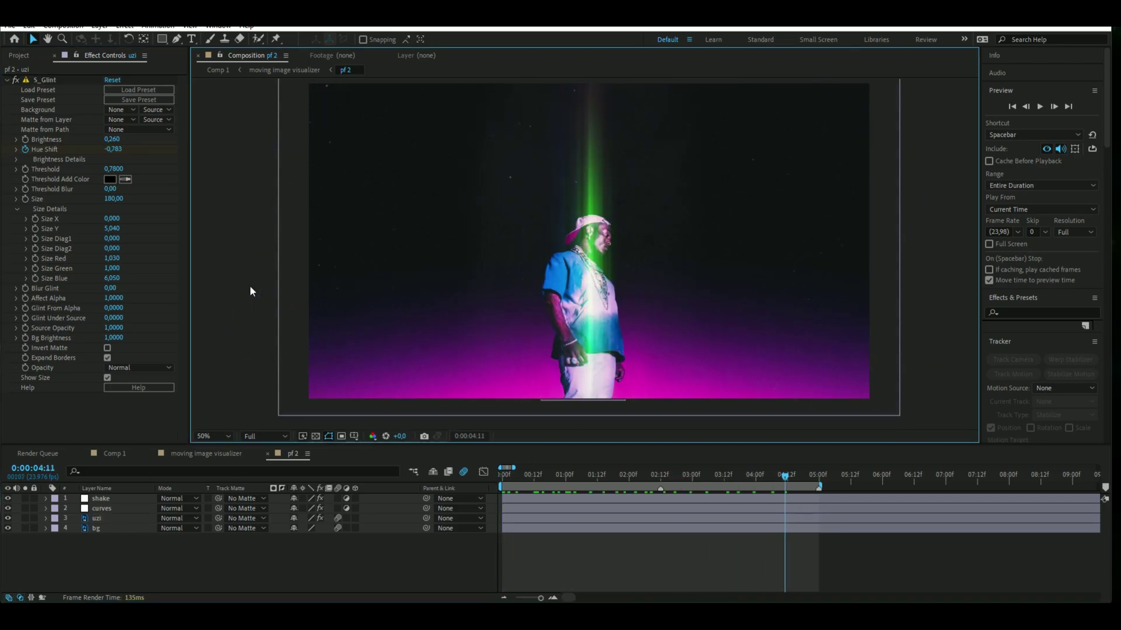
Step: In the S_Glint brightness details, change Scale Colors to pink and set Brightness Y to 1.34
click(14, 159)
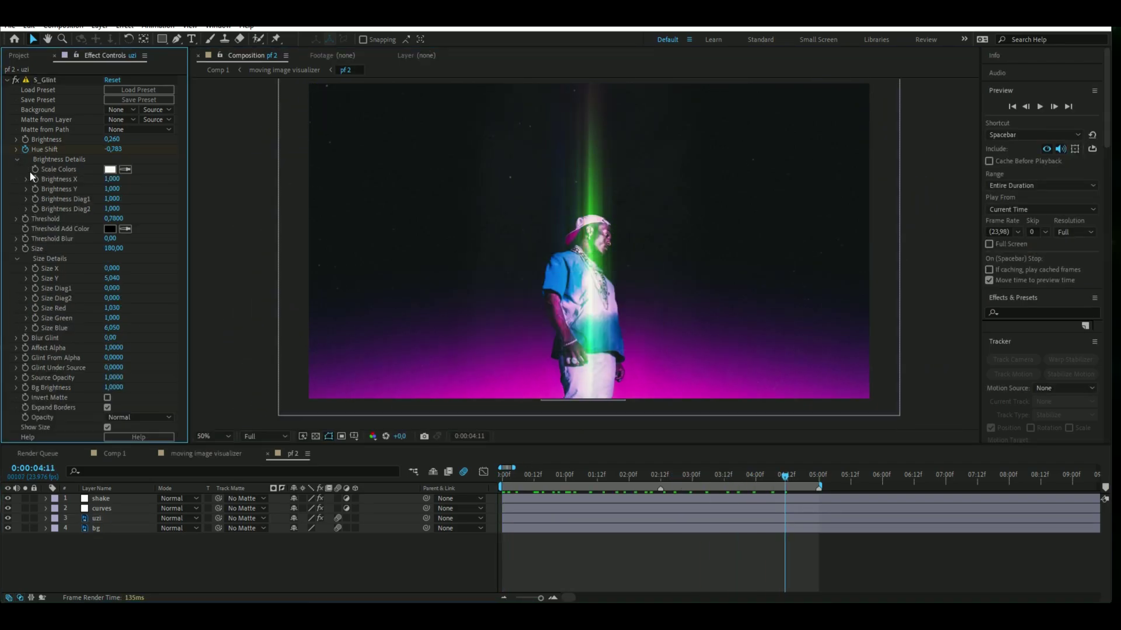
click(110, 170)
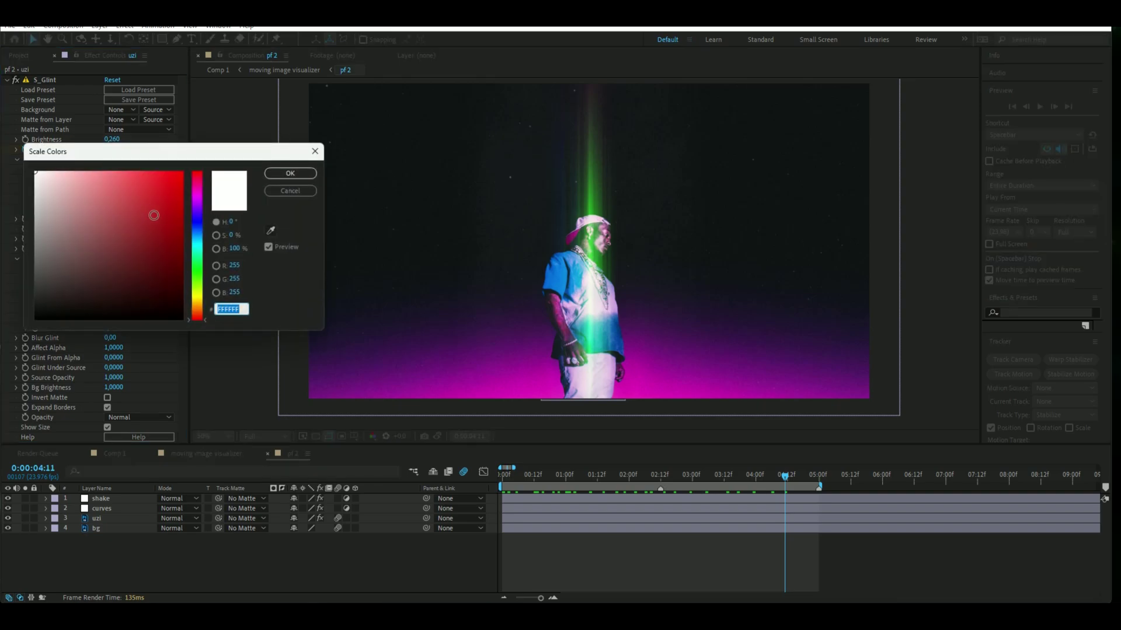
click(256, 286)
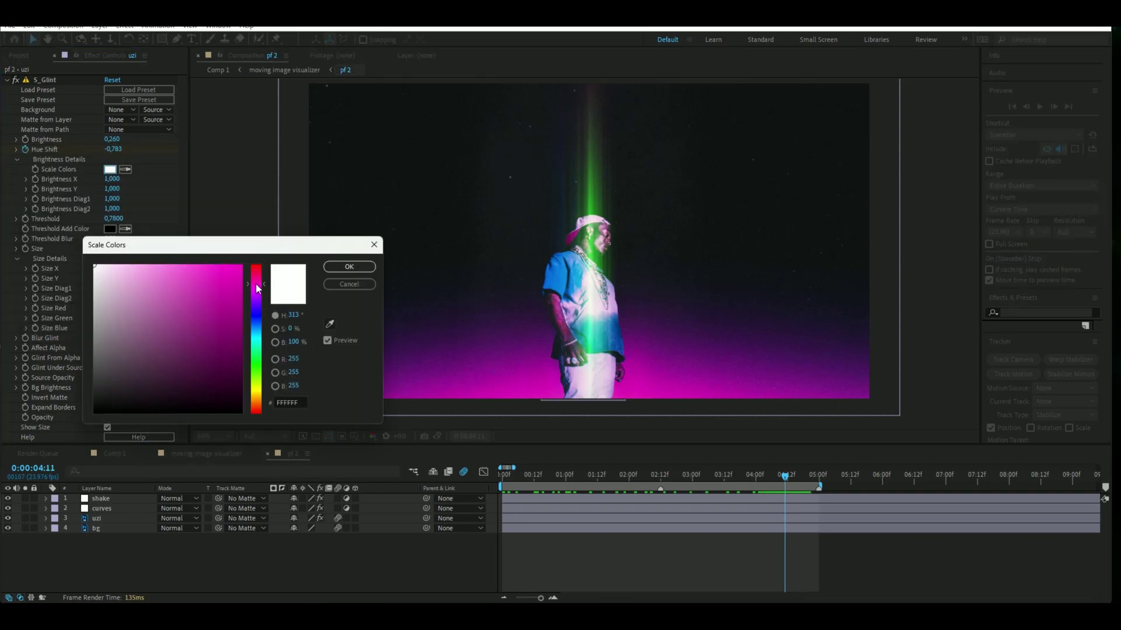
drag(210, 277, 180, 249)
click(353, 266)
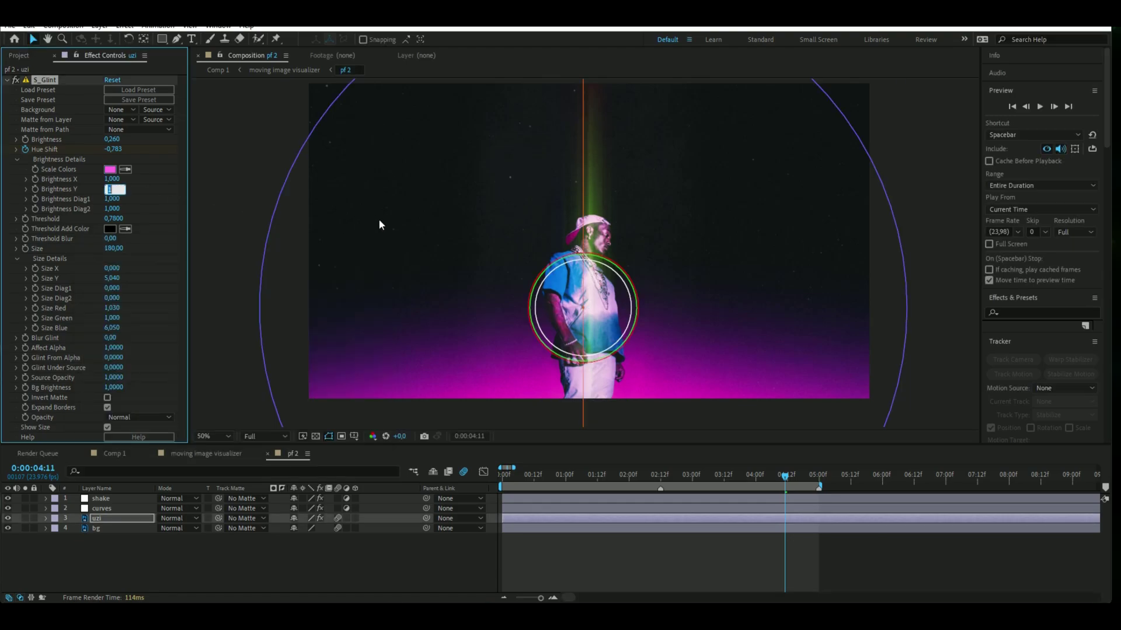
text(1,34)
click(214, 220)
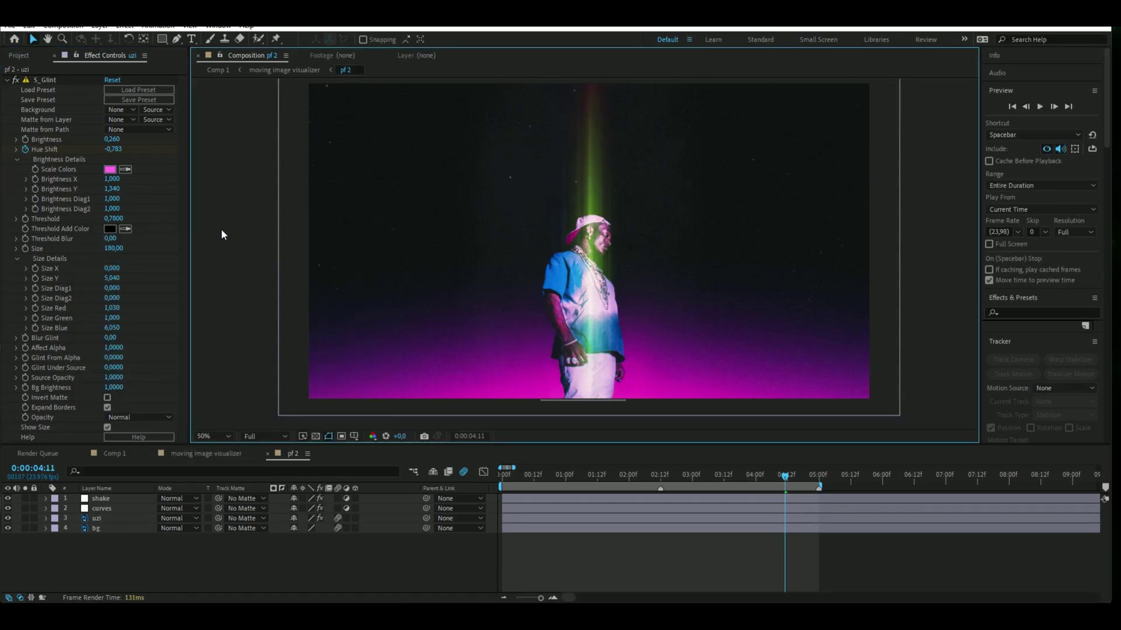
Step: Apply Easy Ease to the uzi layer's Hue Shift keyframes, preview the glint, and return to the start
click(48, 520)
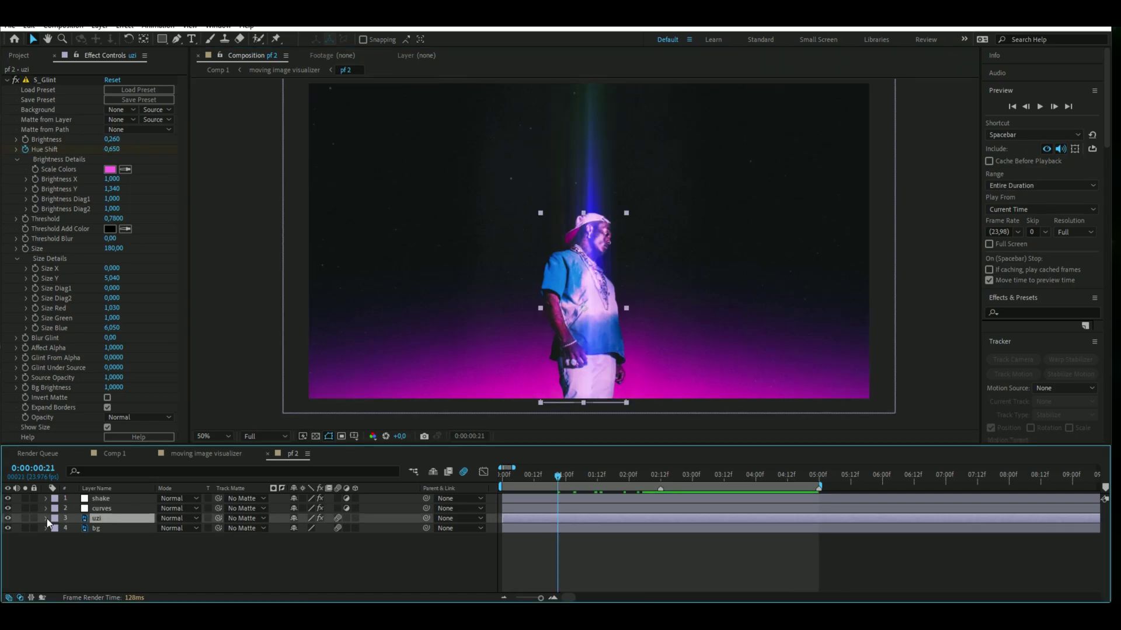
click(46, 519)
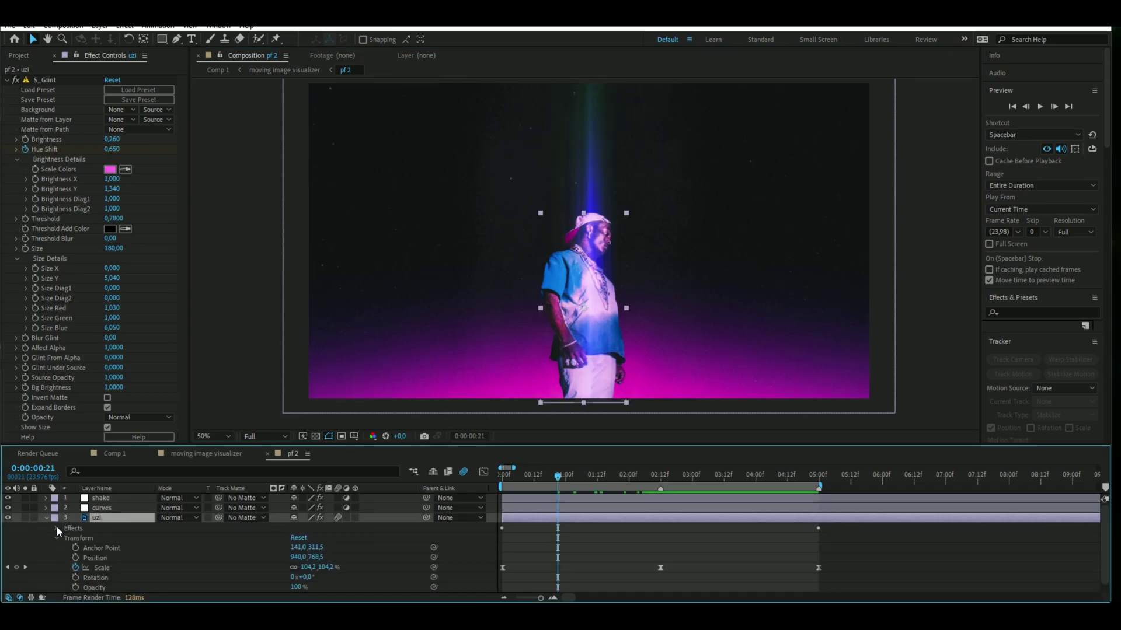
click(67, 538)
scroll(67, 538, down, 1)
drag(836, 565, 500, 571)
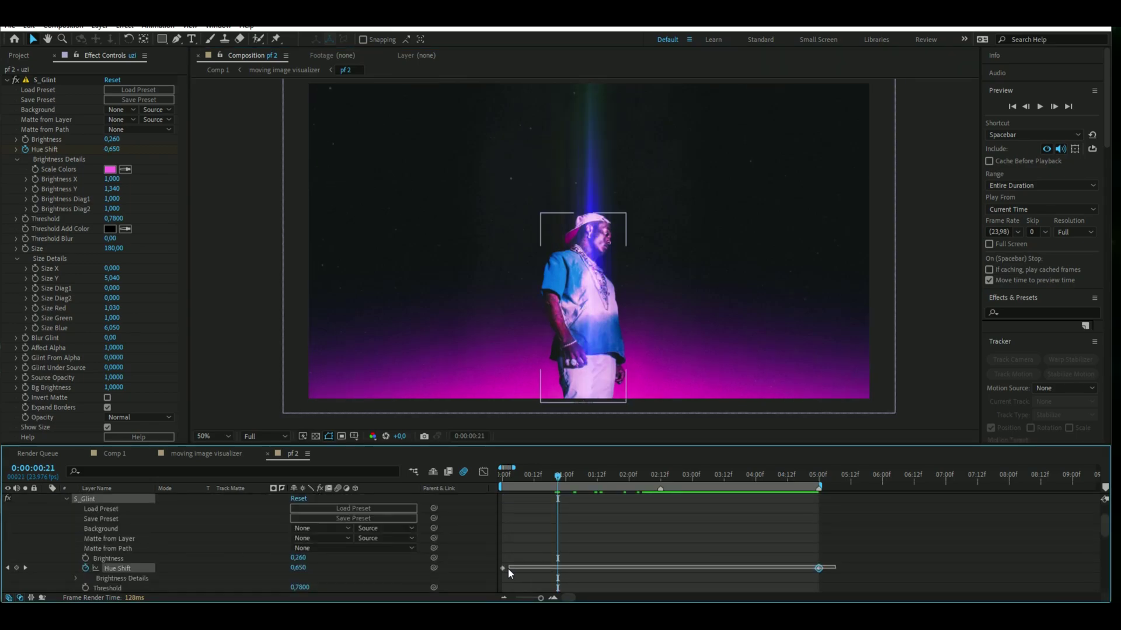
key(F9)
key(space)
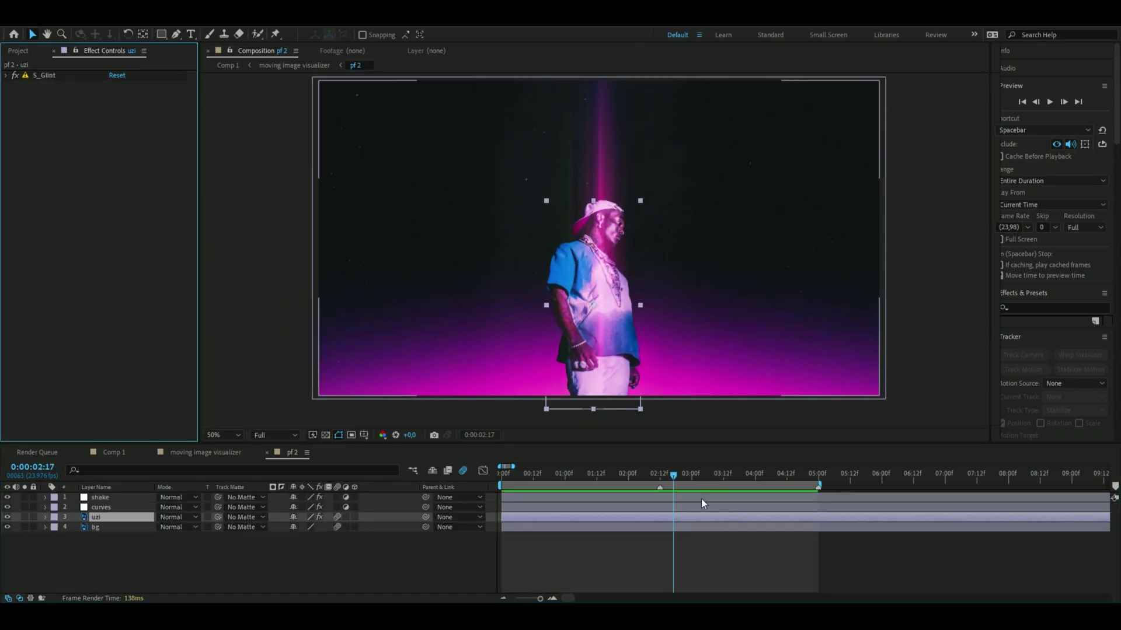
drag(668, 477, 272, 494)
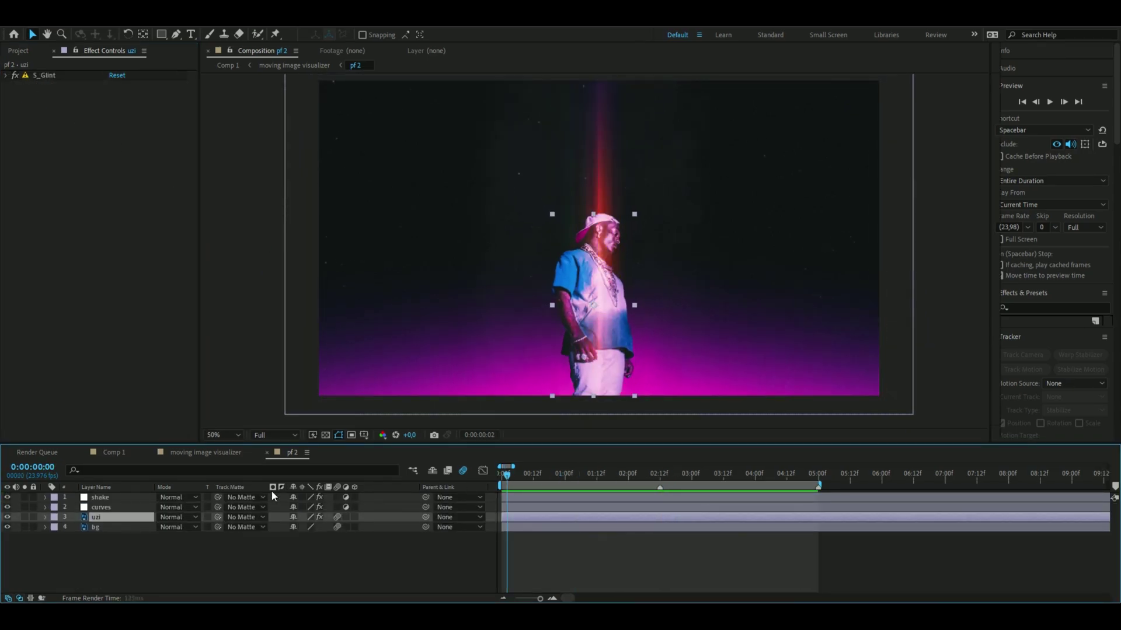
Step: Apply the 4-Color Gradient effect to the uzi layer and change its Color 4 to light blue
key(ctrl+space)
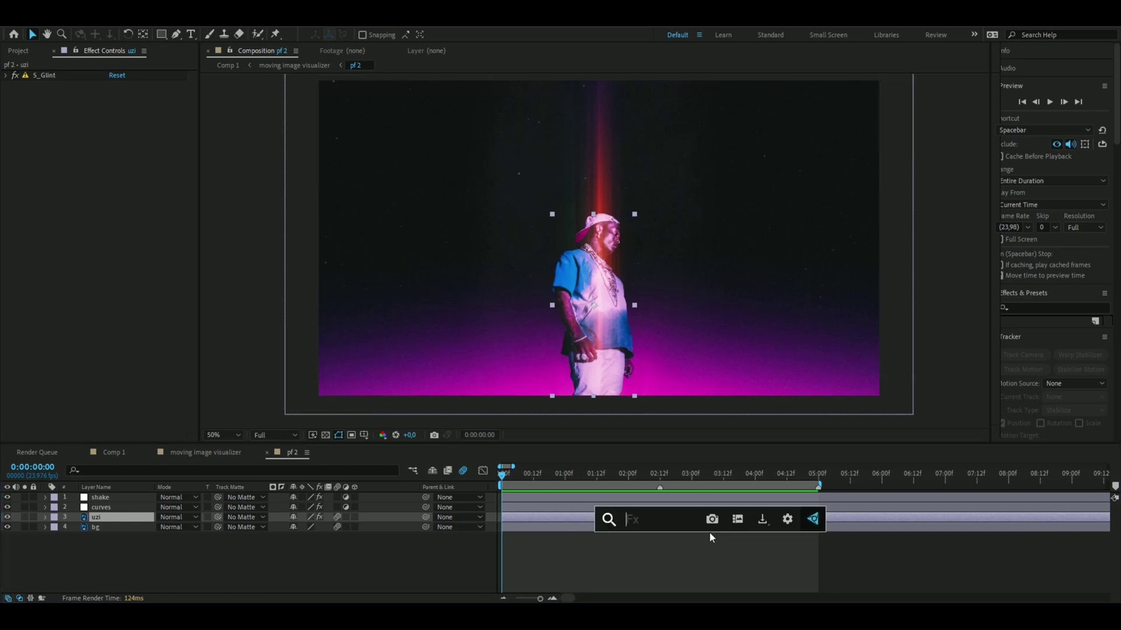
text(4)
key(Return)
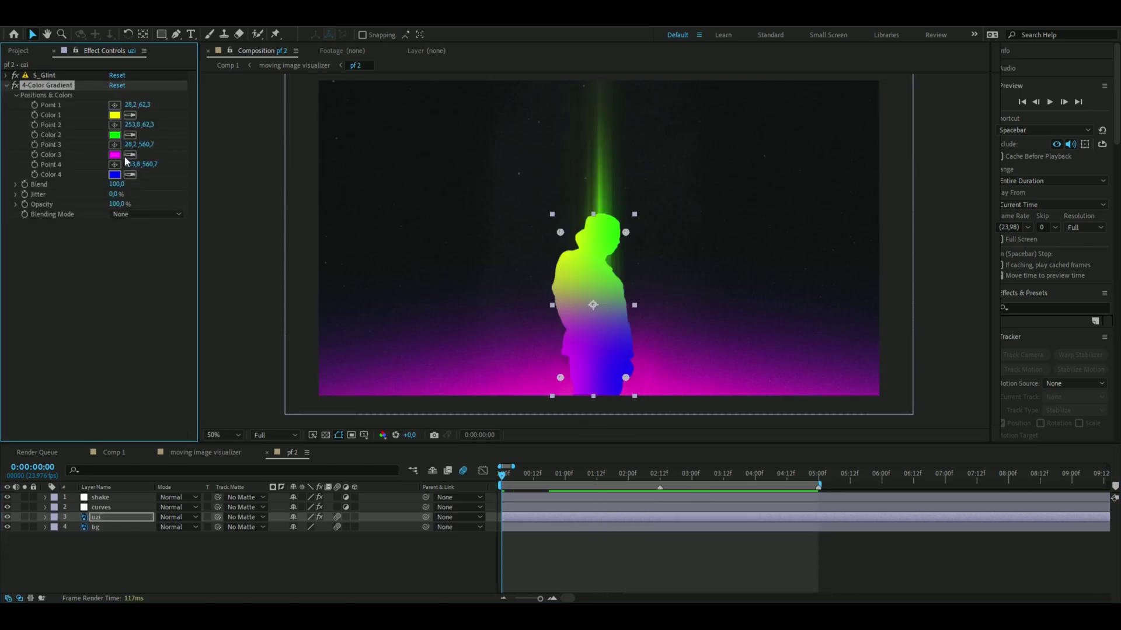
click(115, 175)
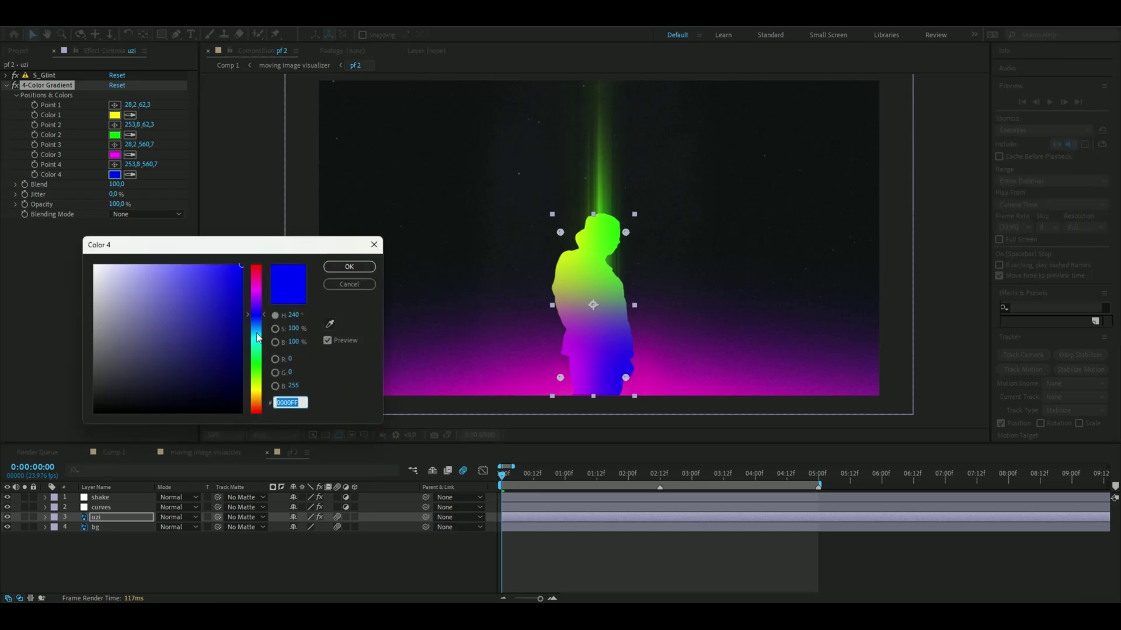
drag(259, 342, 260, 326)
click(353, 261)
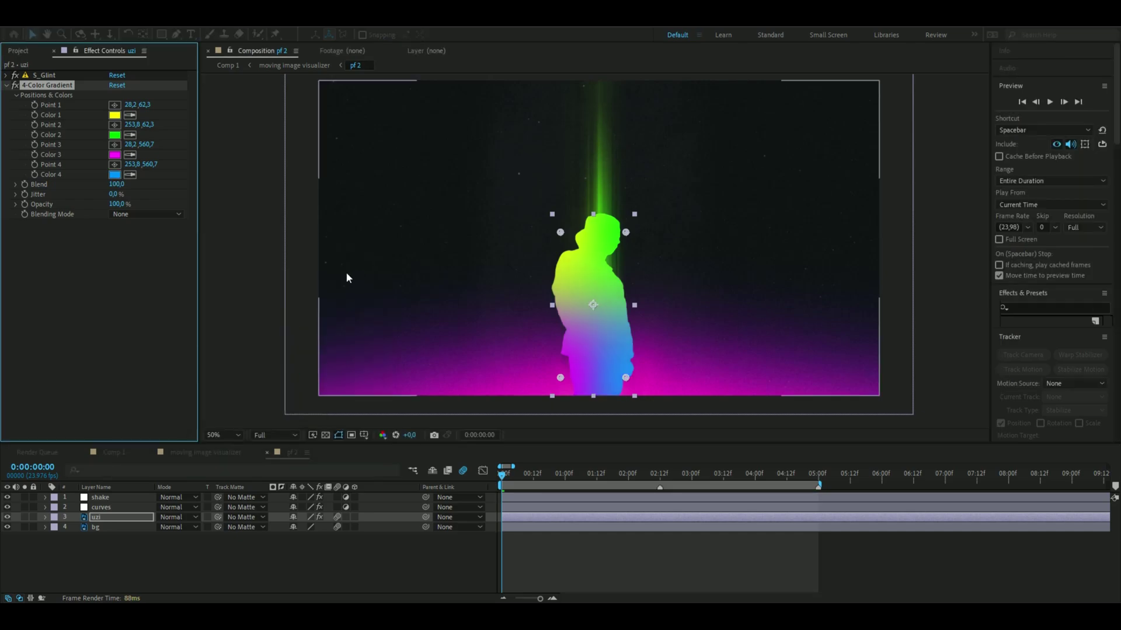
Step: Sample the light blue of Color 4 for Color 1 and the magenta of Color 3 for Color 2
click(130, 110)
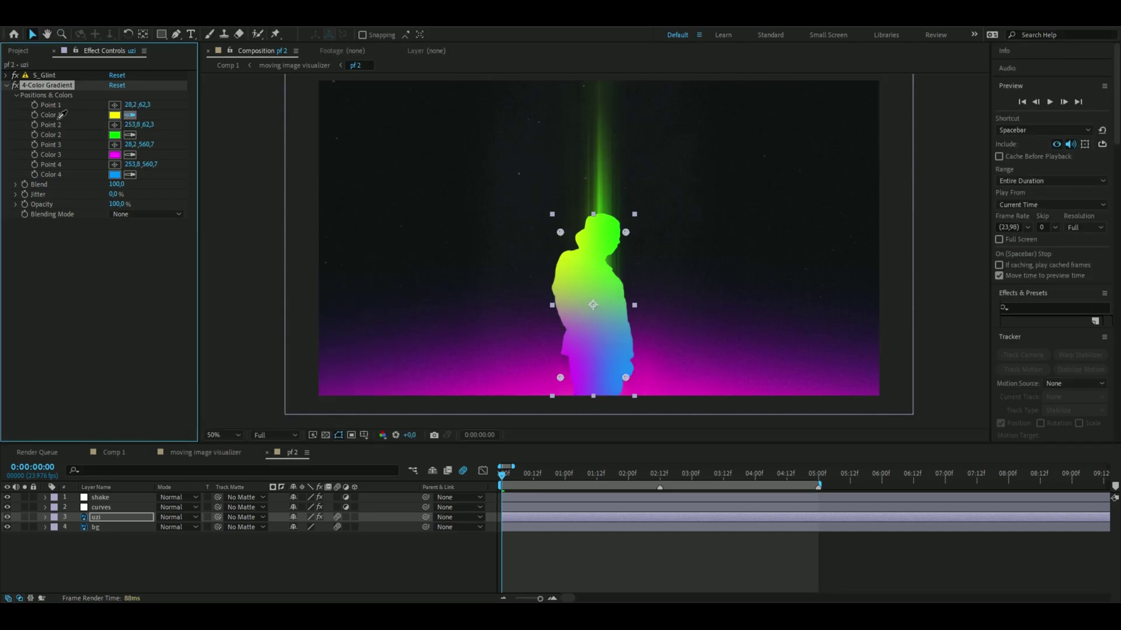
click(115, 175)
click(131, 135)
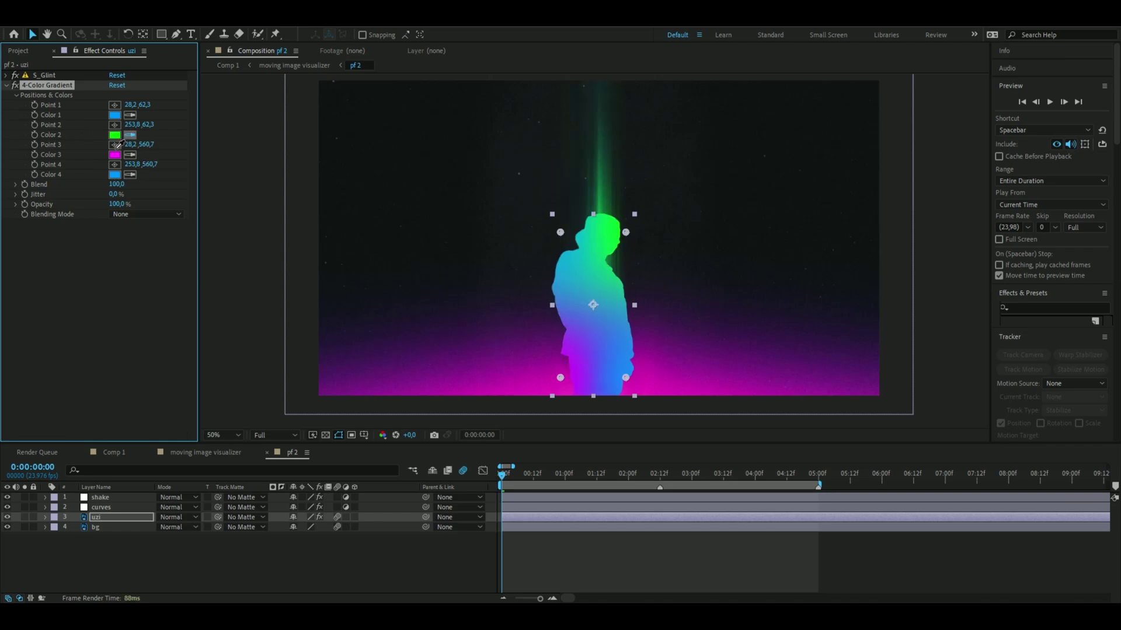
click(115, 155)
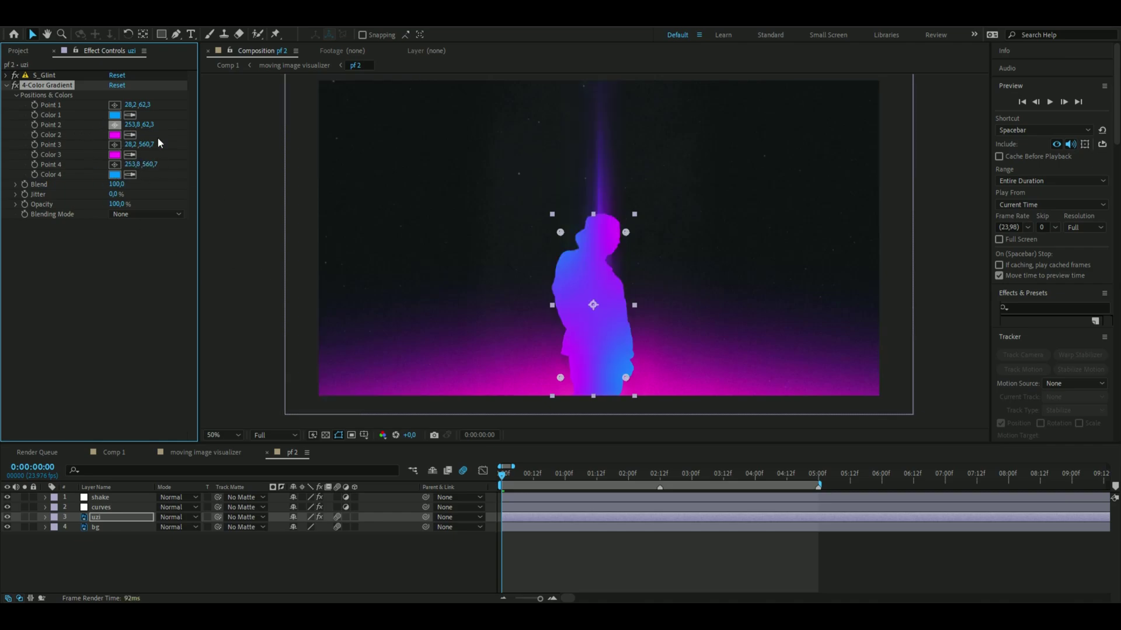
click(113, 254)
Step: Set the 4-Color Gradient's blending mode to Hue and check the result up to 0:00:01:17
click(131, 214)
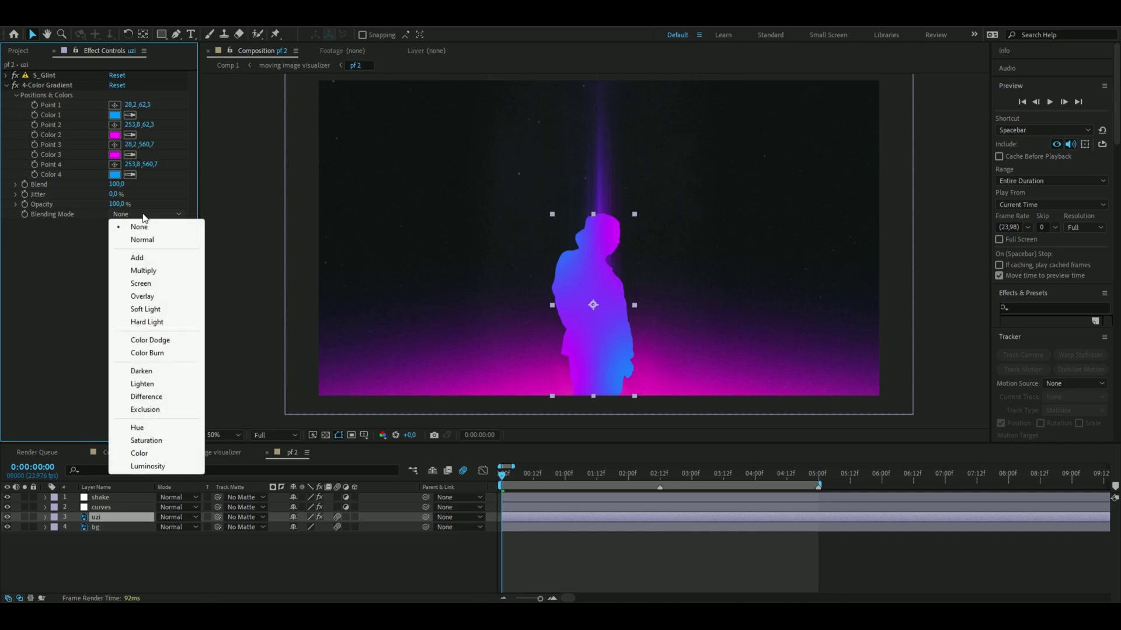
click(137, 430)
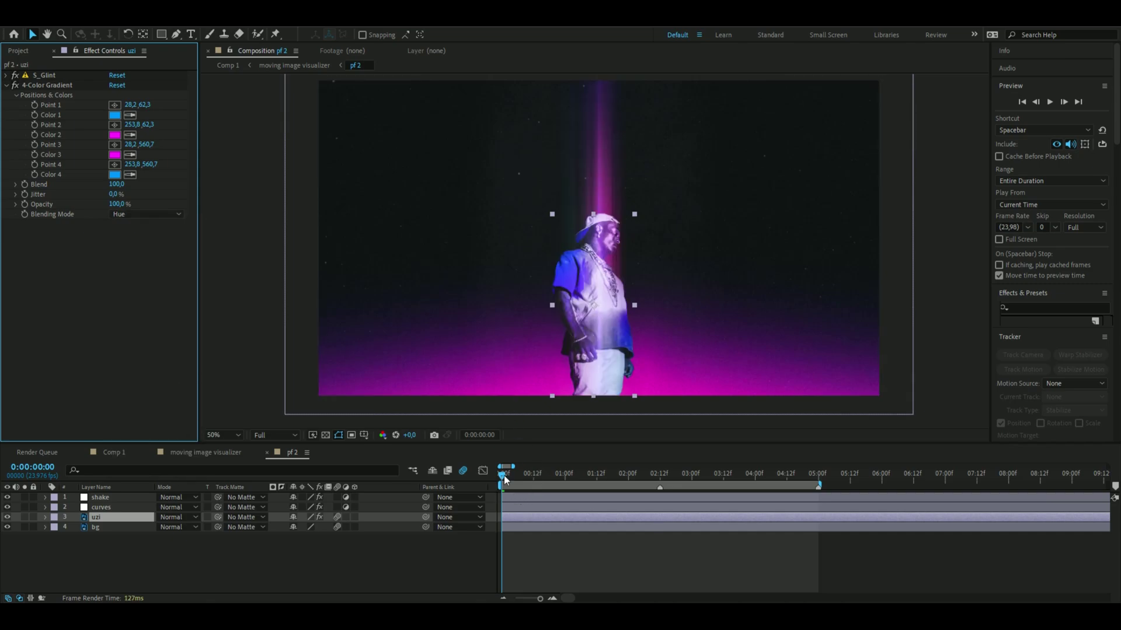
click(573, 474)
drag(584, 476, 610, 475)
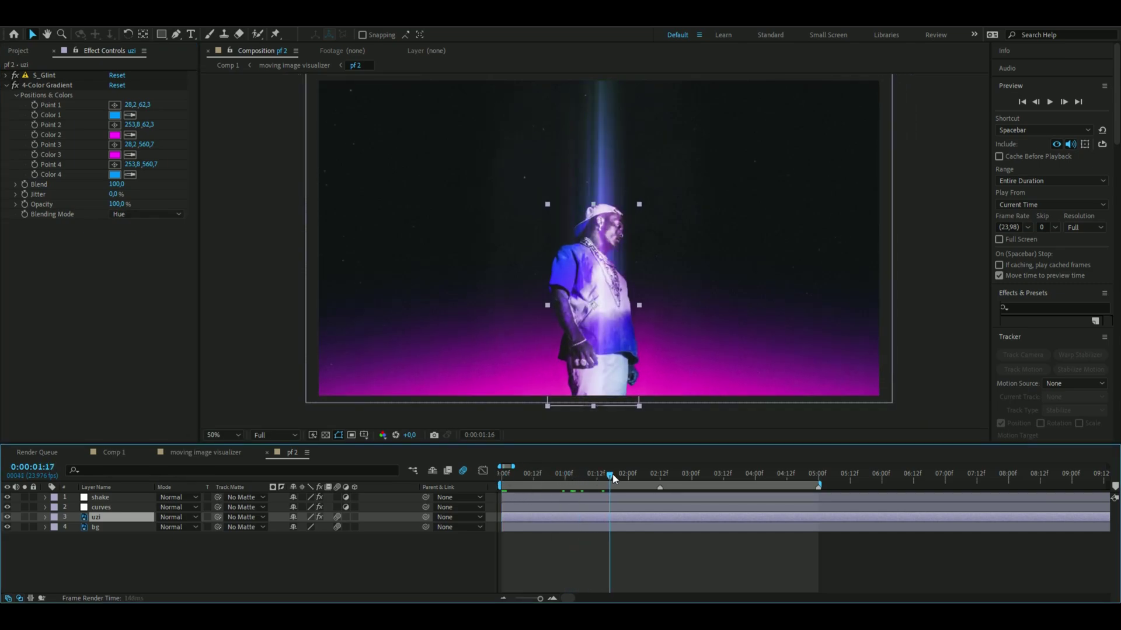
Step: Apply the Wave Warp effect to the uzi layer and set its Wave Height to 2
click(7, 85)
key(ctrl+space)
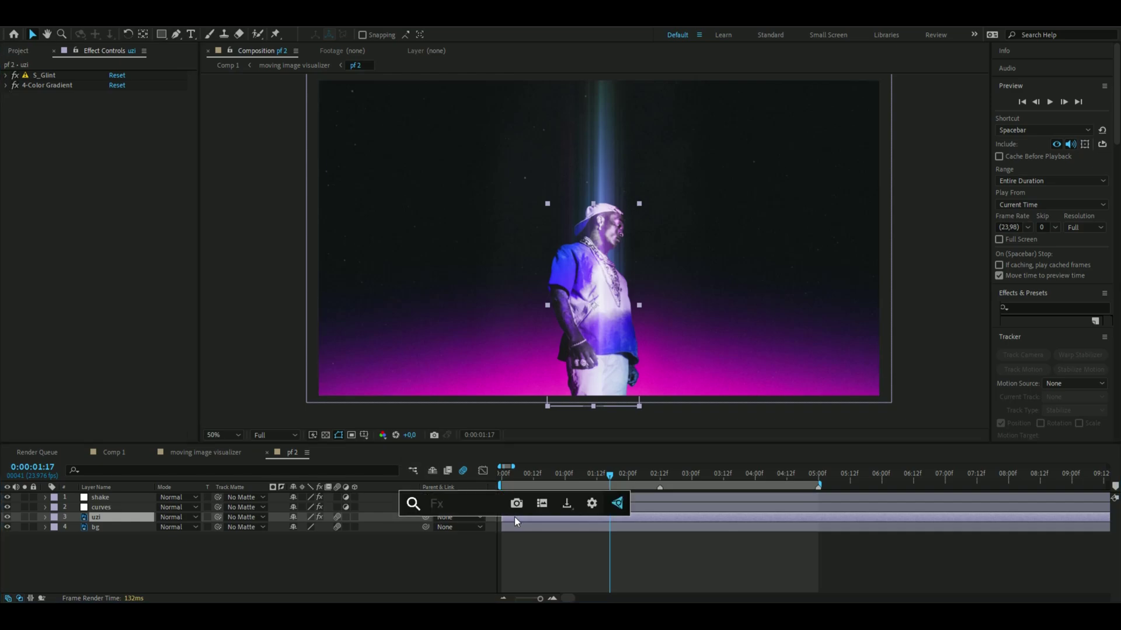
text(wave)
key(Return)
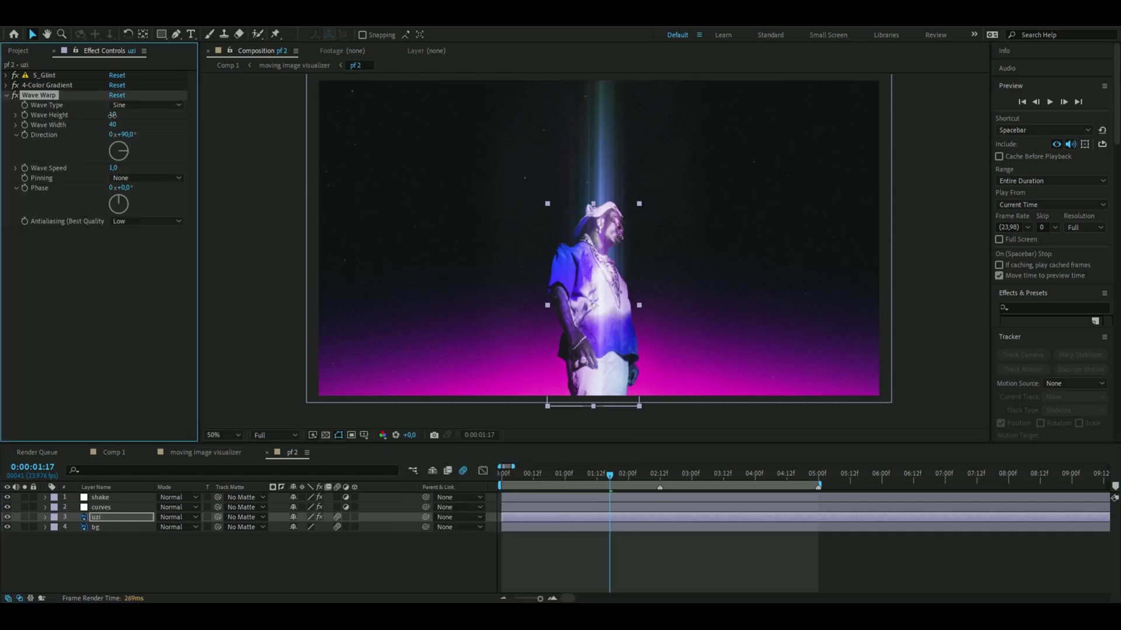
text(2)
key(Return)
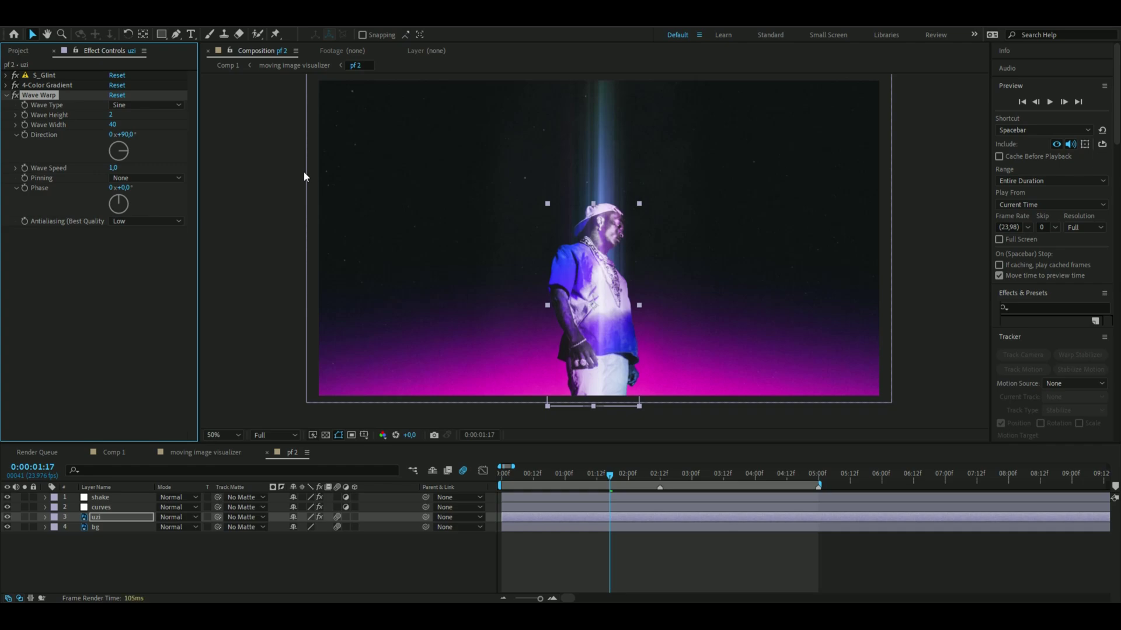
Step: Set the Wave Warp's Wave Width to 184 and Wave Speed to 0.1, preview the motion, and deselect the layer
click(110, 125)
text(184)
key(Tab)
text(0,1)
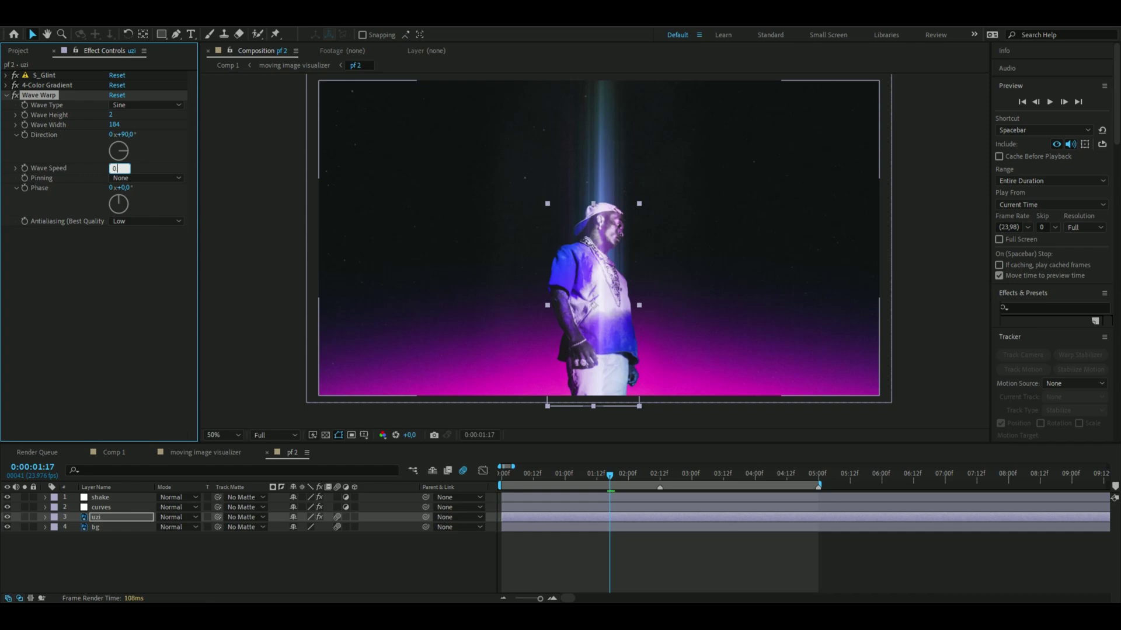
key(Return)
key(space)
click(220, 381)
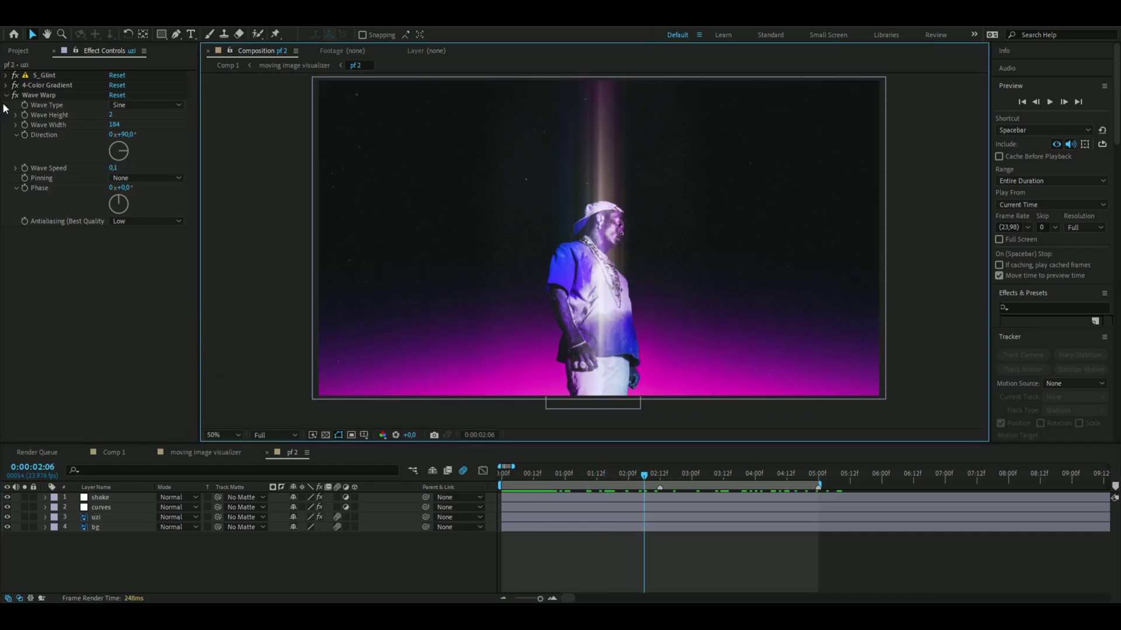
Step: Apply the Wave Warp effect to the bg layer and set its Wave Height to 5
click(6, 94)
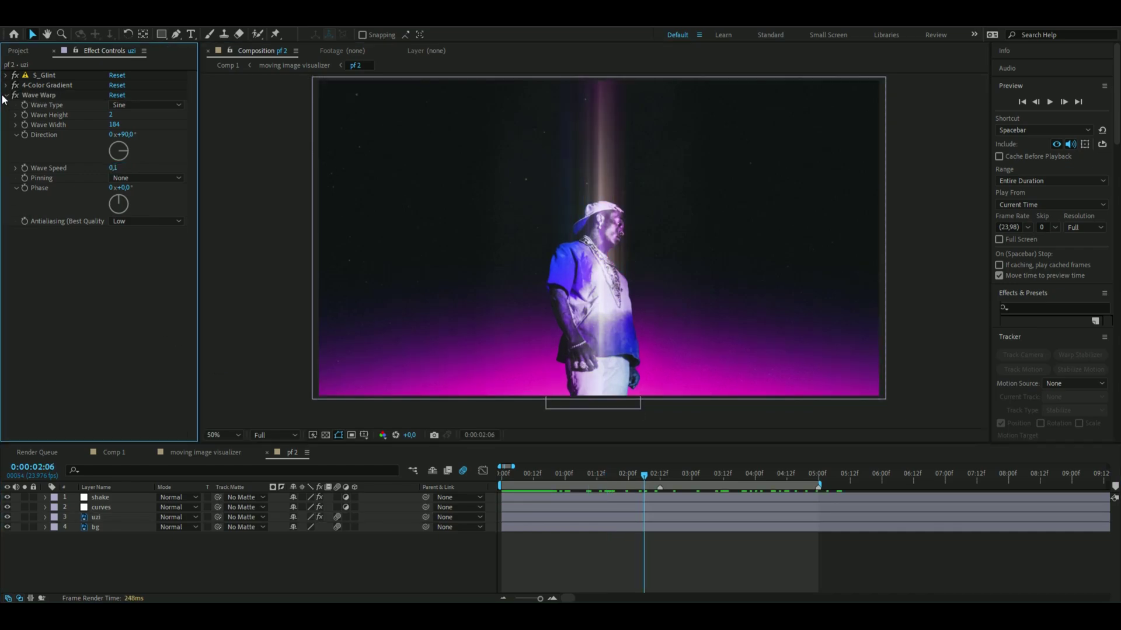
click(111, 527)
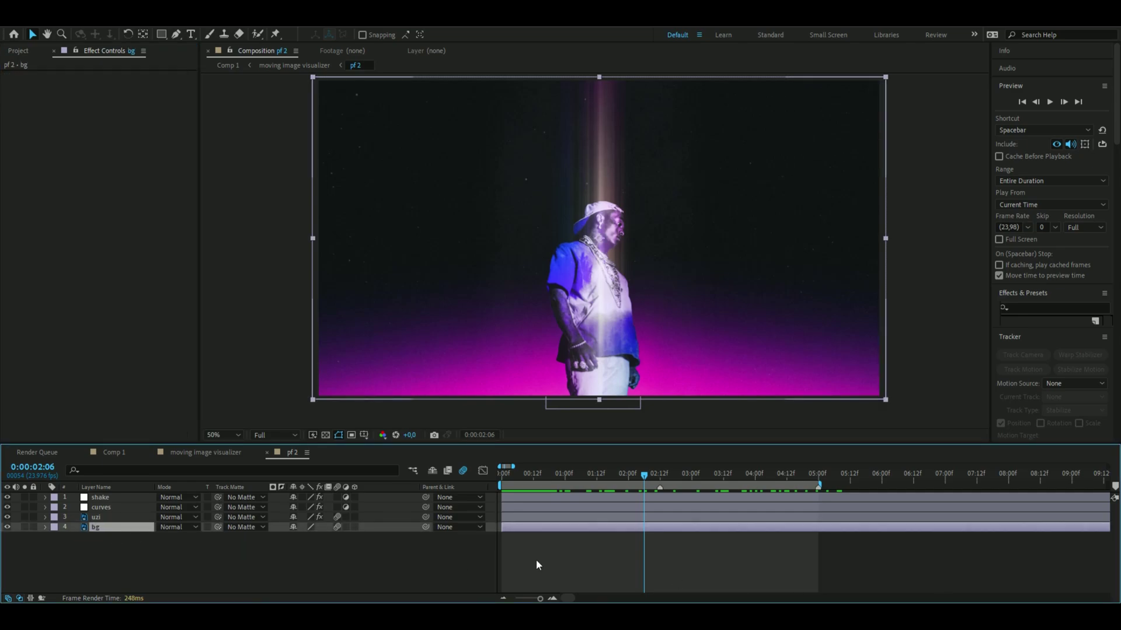
key(ctrl+space)
text(wav)
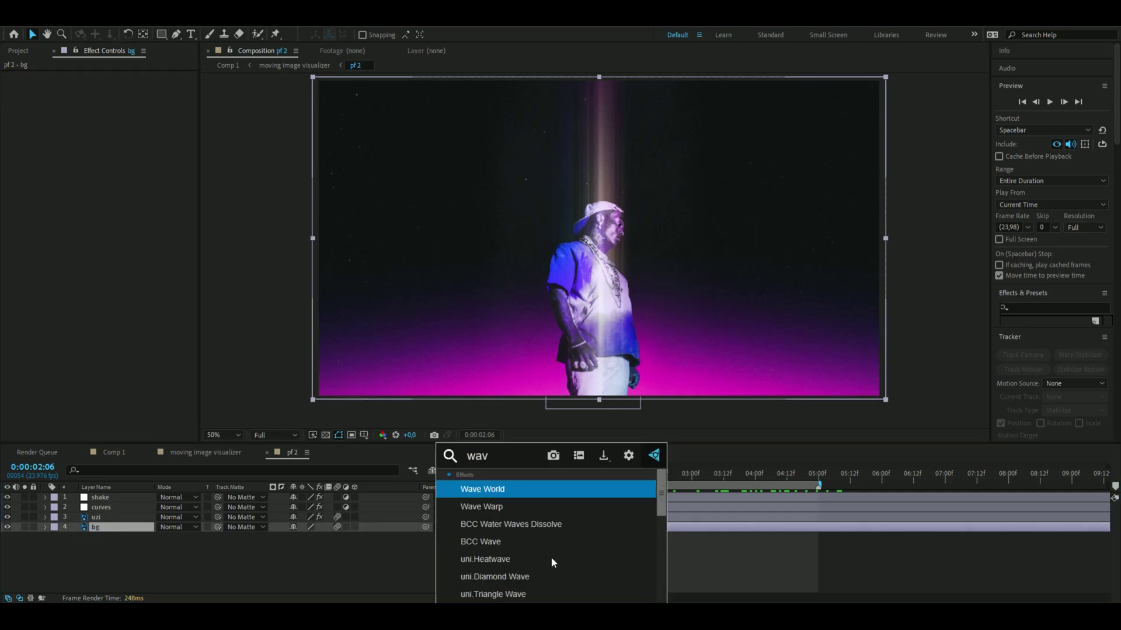
click(518, 506)
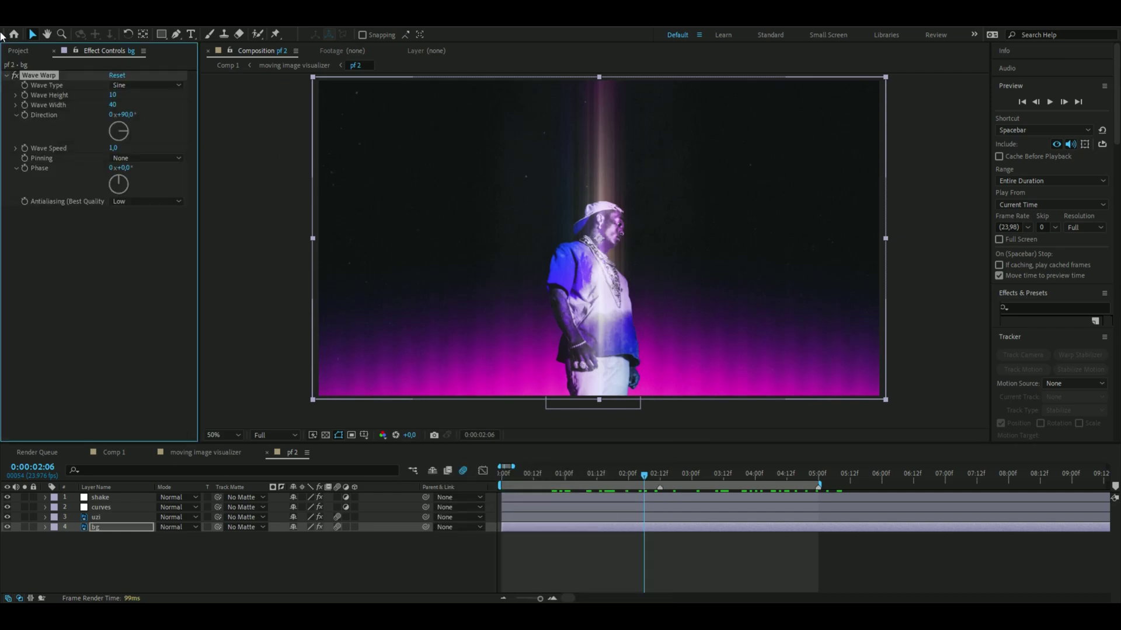
click(112, 95)
text(5)
key(Return)
Step: Set the bg layer's Wave Warp width to 115 and its Direction to 0°
click(113, 105)
text(115)
key(Return)
click(139, 115)
text(0)
key(Return)
Step: Set the bg layer's Wave Speed to 0.1 and check the motion in the composition
click(113, 148)
key(BackSpace)
text(0,1)
key(Return)
drag(508, 473, 547, 473)
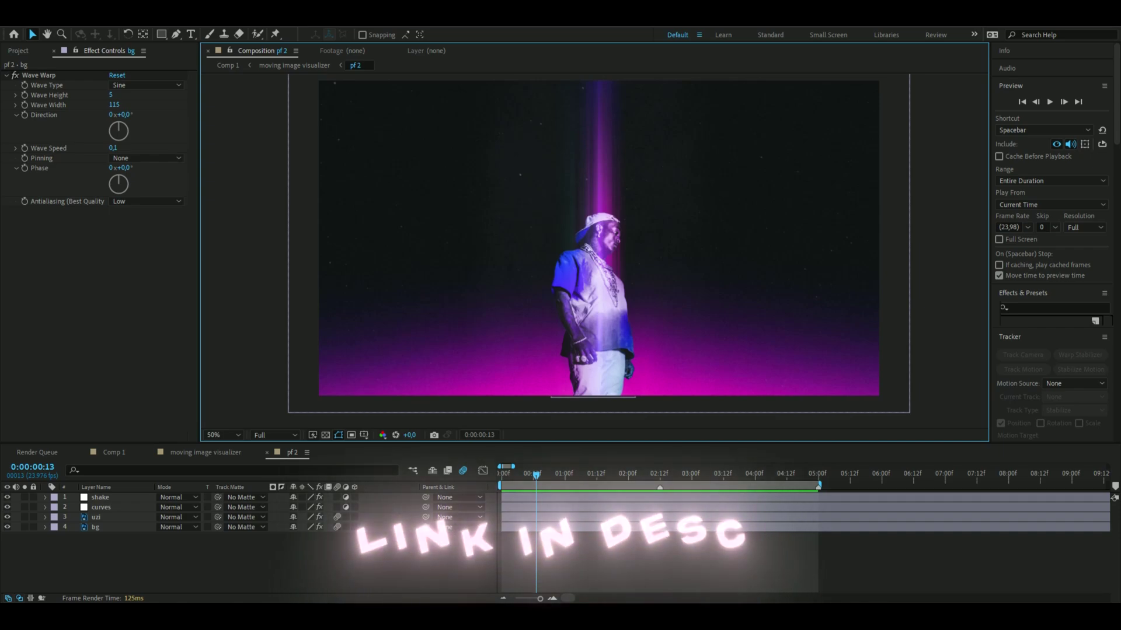
Step: Add Chrome text.png above the other layers in pf 2 and apply the 4-Color Gradient effect to it
drag(694, 437, 595, 256)
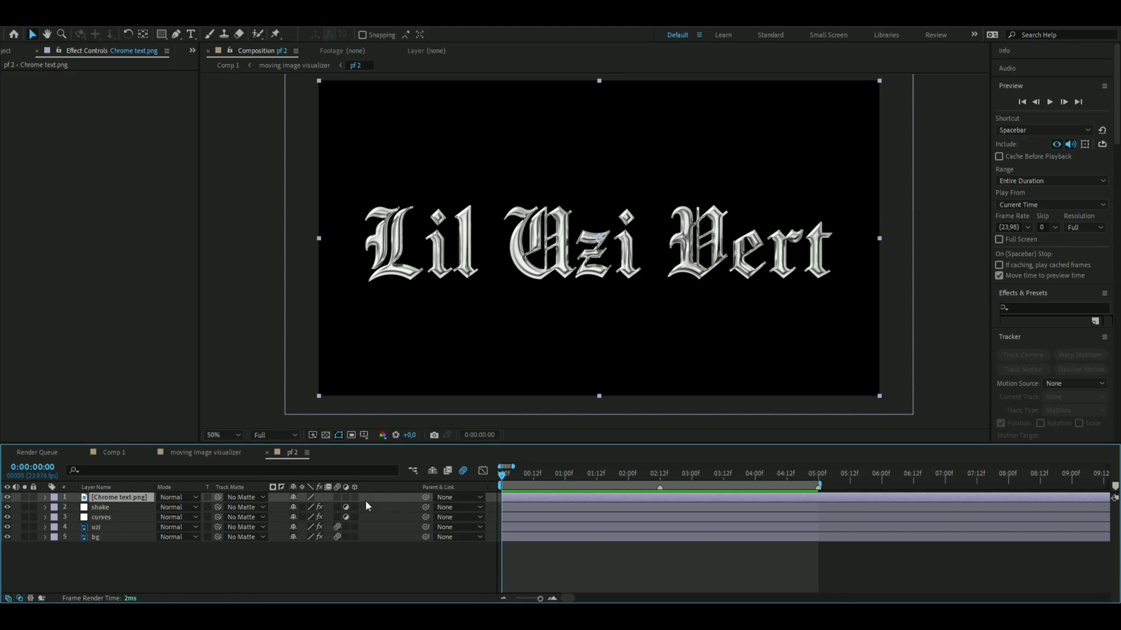
key(ctrl+space)
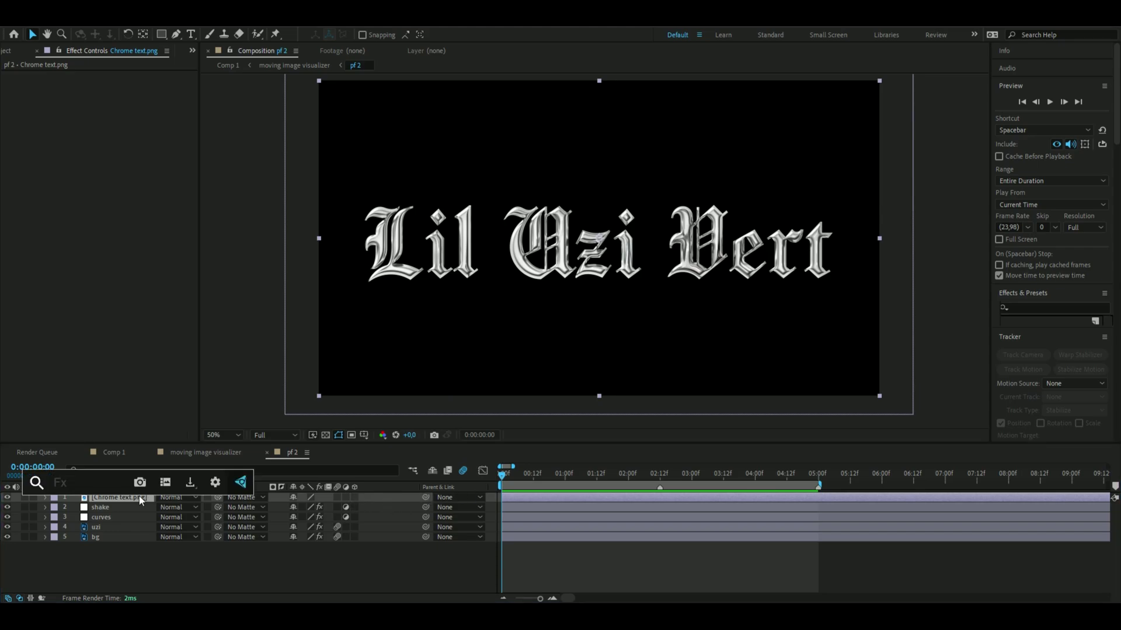
text(4)
key(Return)
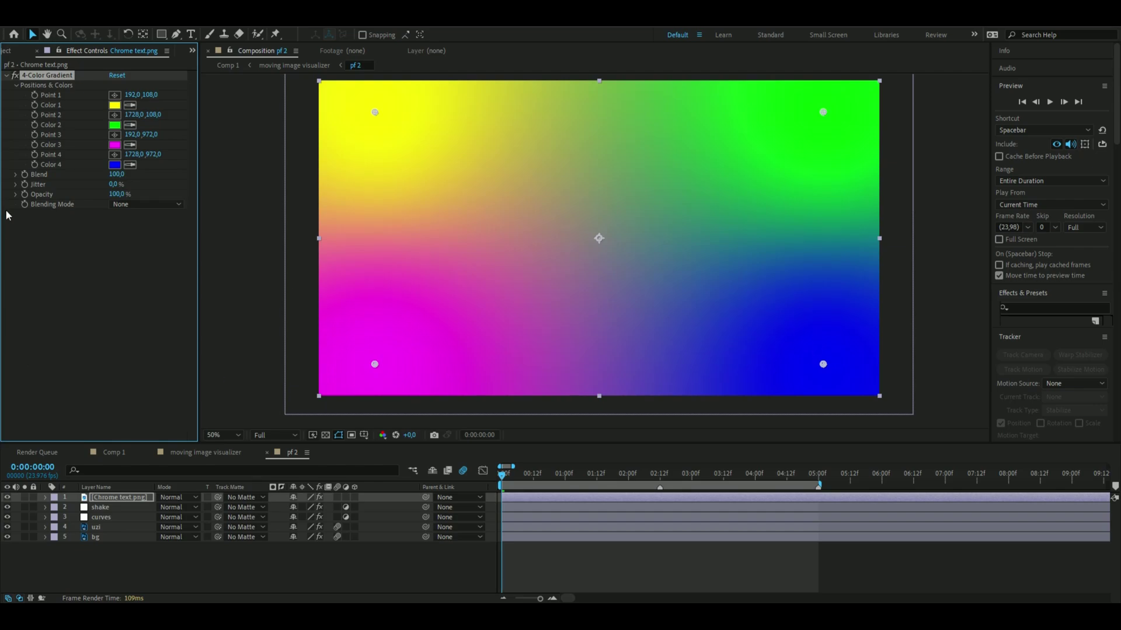
Step: Sample Color 4's blue for Color 1 and Color 3's magenta for Color 2, and set the gradient's blending mode to Soft Light
click(130, 105)
click(119, 164)
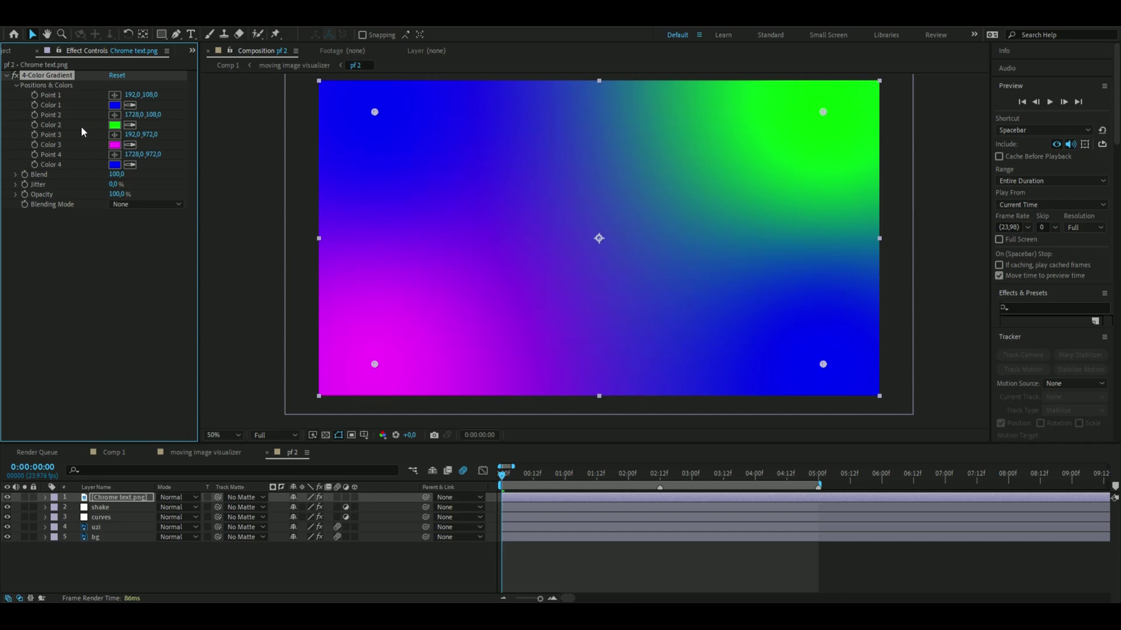
click(129, 125)
click(116, 145)
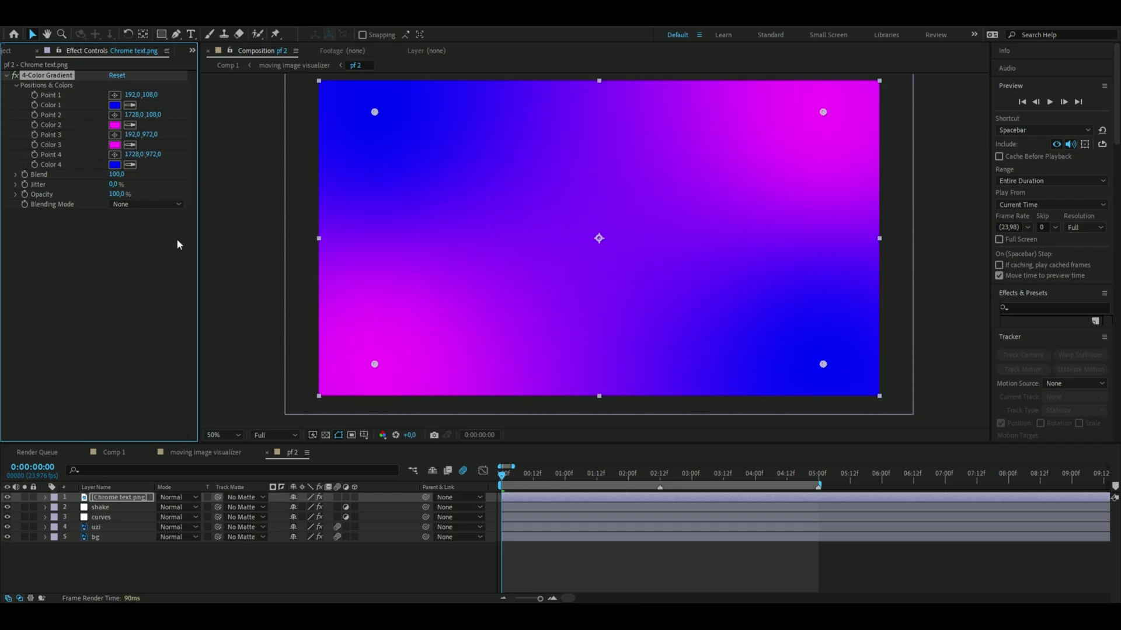
click(129, 205)
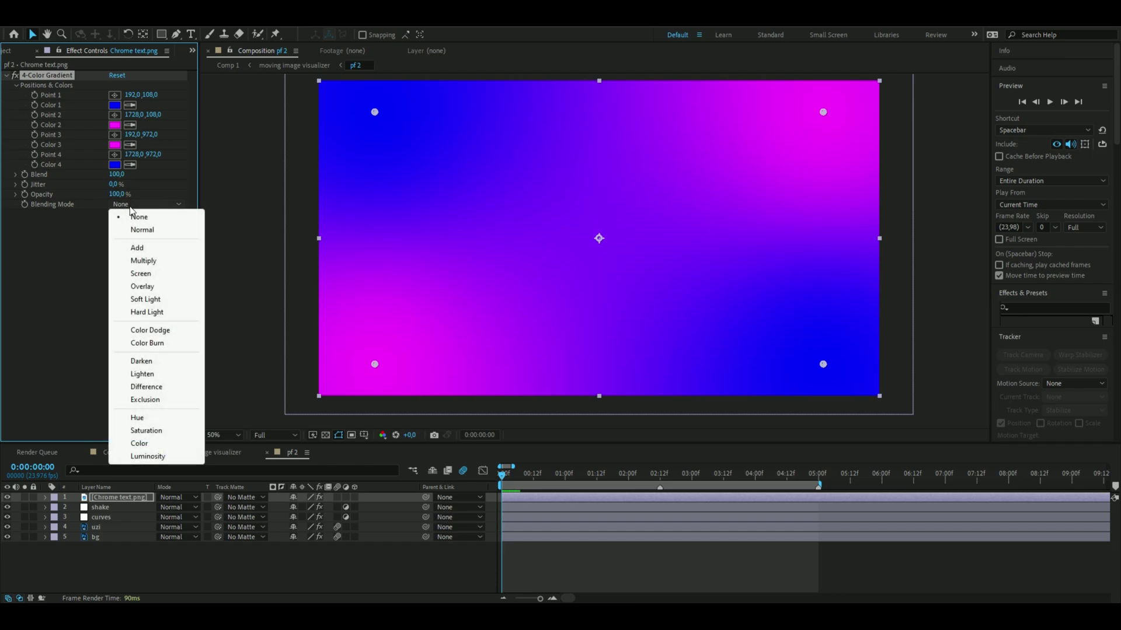
click(126, 303)
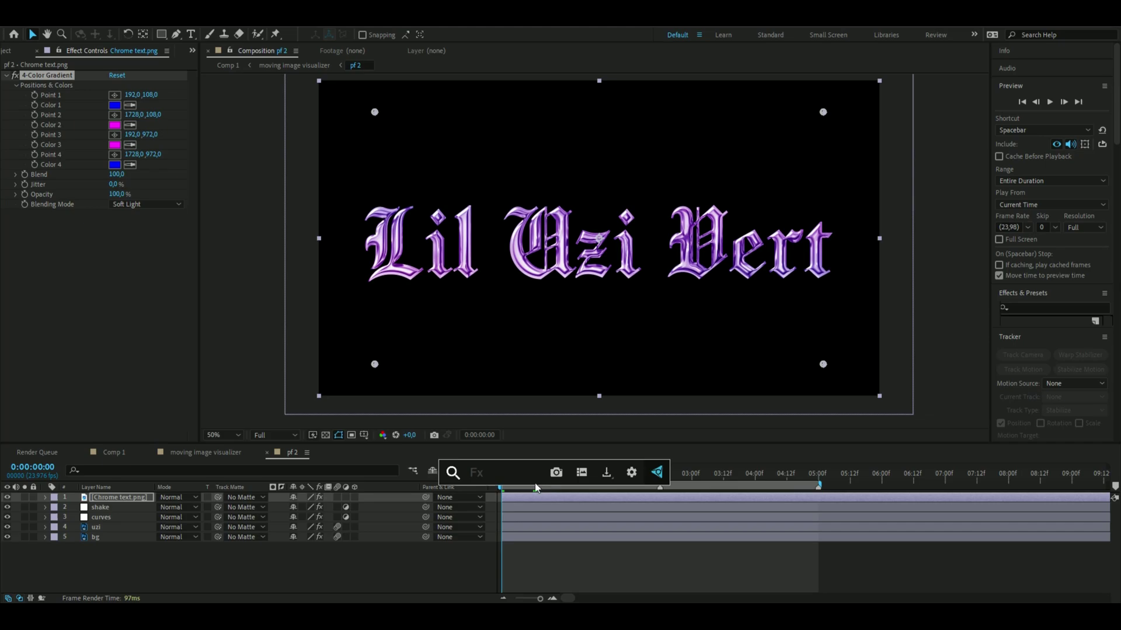
Step: Apply the Deep Glow effect to the chrome text and set its Radius to 420
key(ctrl+space)
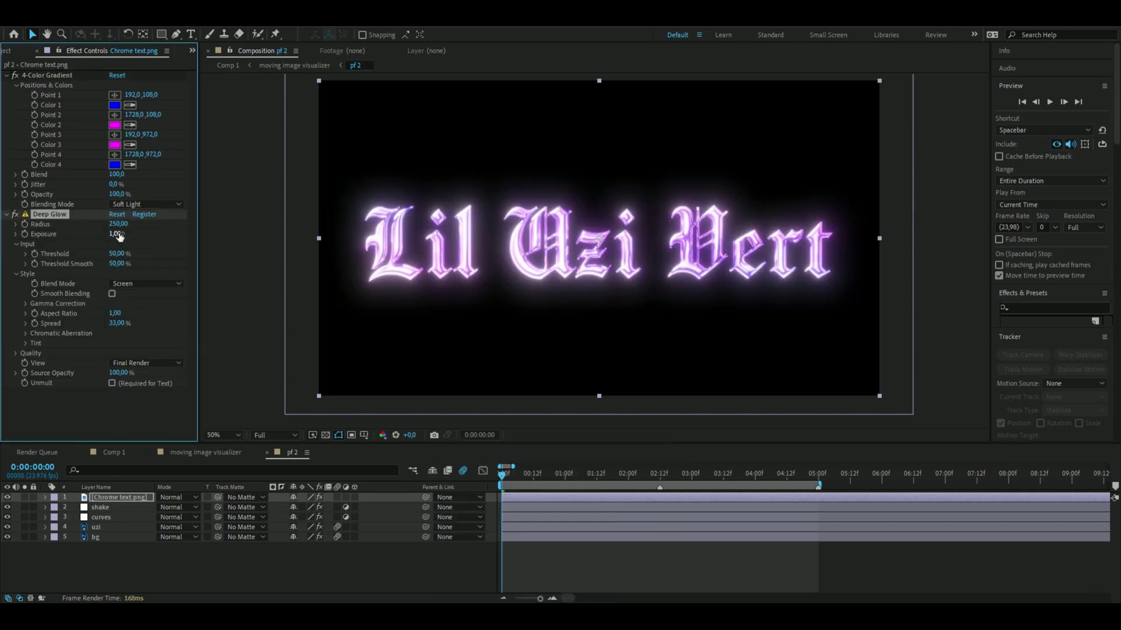
click(118, 226)
key(BackSpace)
text(420)
key(Return)
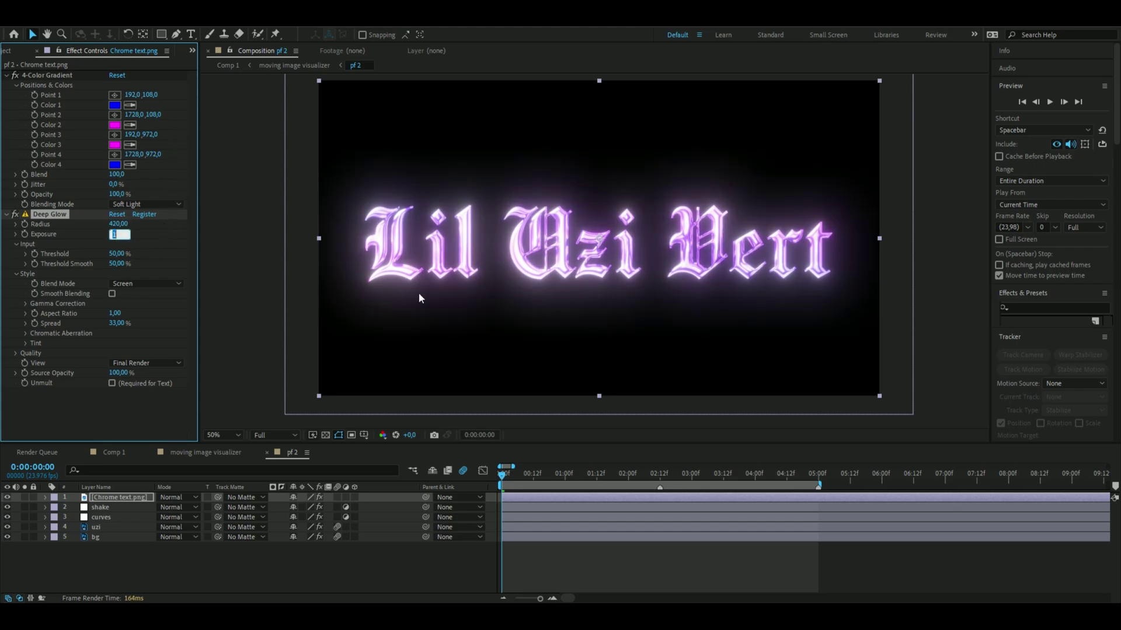
Step: Set Deep Glow's Exposure to 0.64, enable Smooth Blending, and deselect the layer
key(BackSpace)
text(0,64)
key(Return)
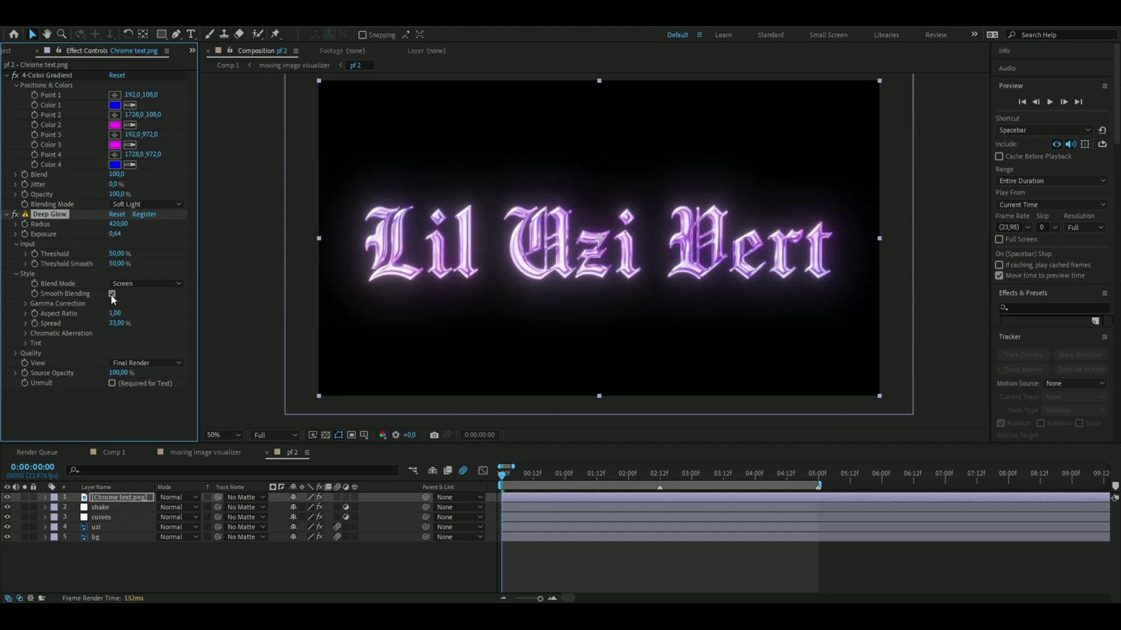
click(268, 281)
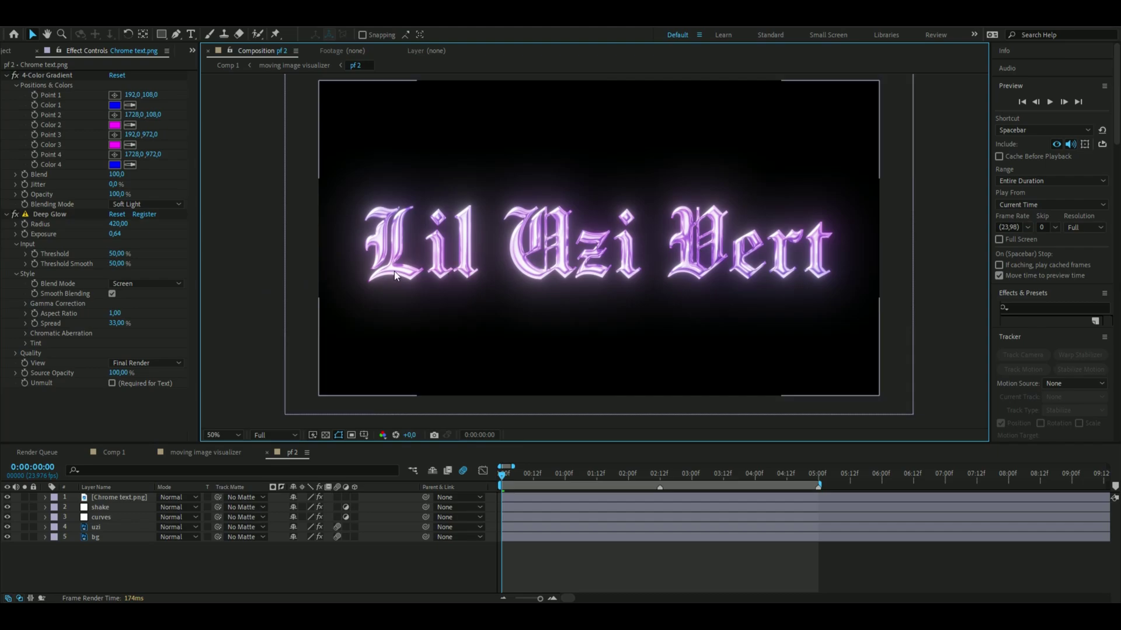
Step: Make the Chrome text.png layer 3D and pre-compose it as chrome text, moving all attributes into the new composition
click(125, 498)
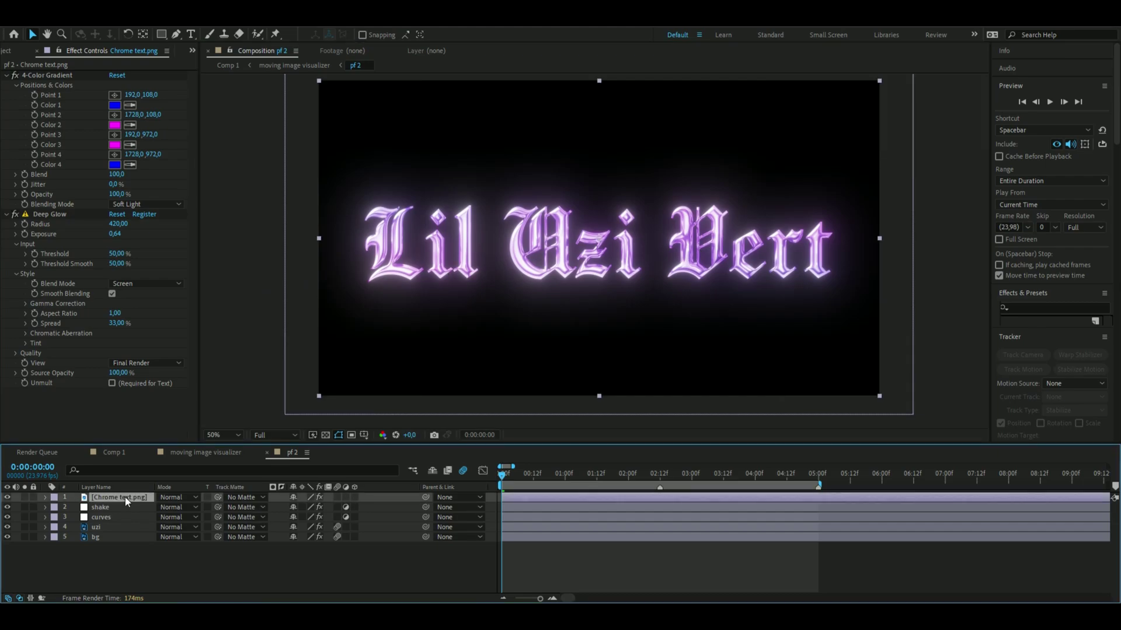
click(355, 497)
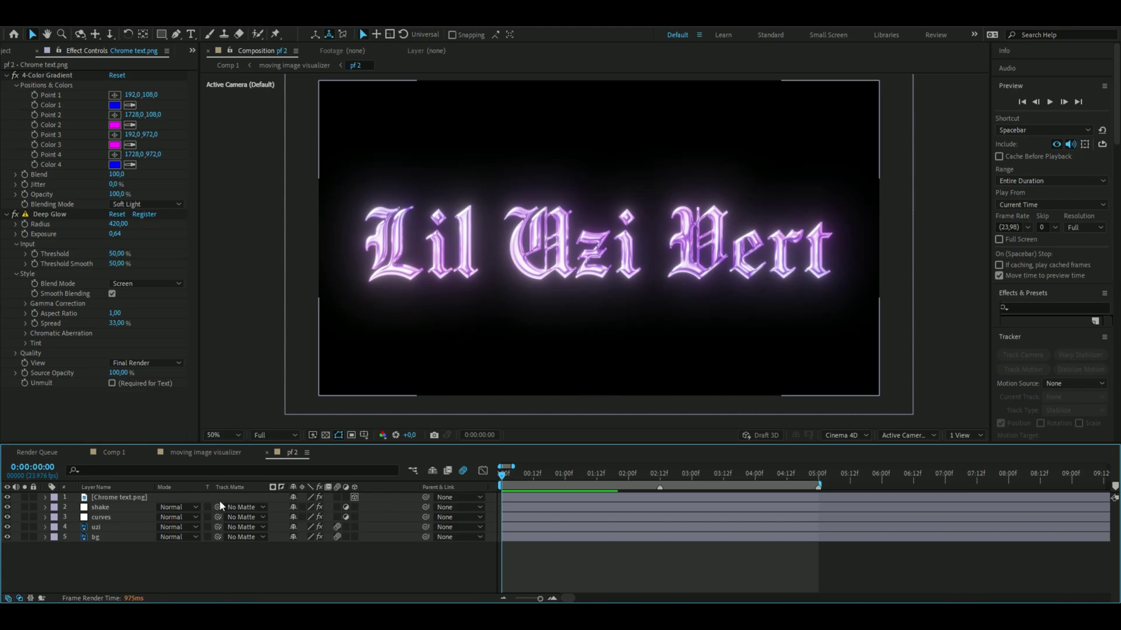
click(519, 500)
right_click(513, 499)
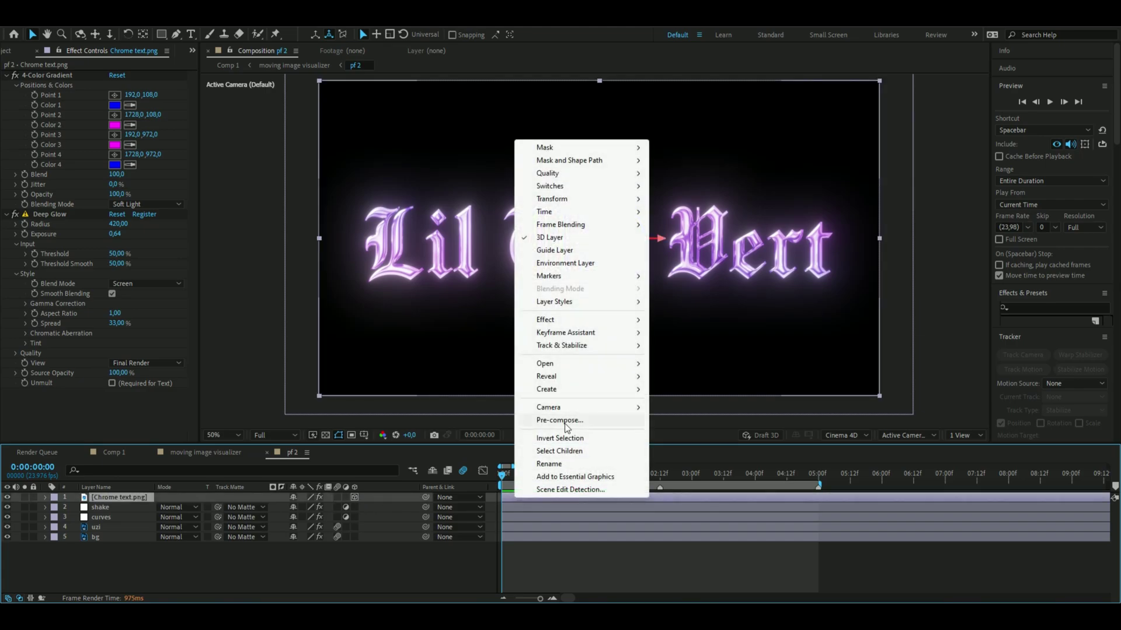
click(561, 421)
key(BackSpace)
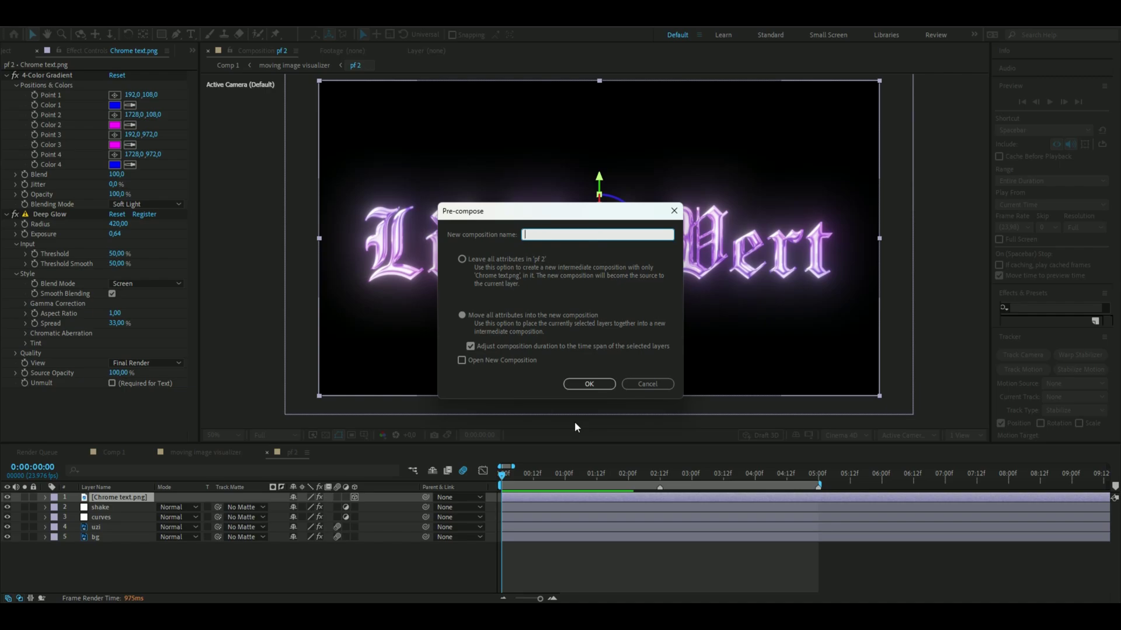
text(chrome text)
click(589, 384)
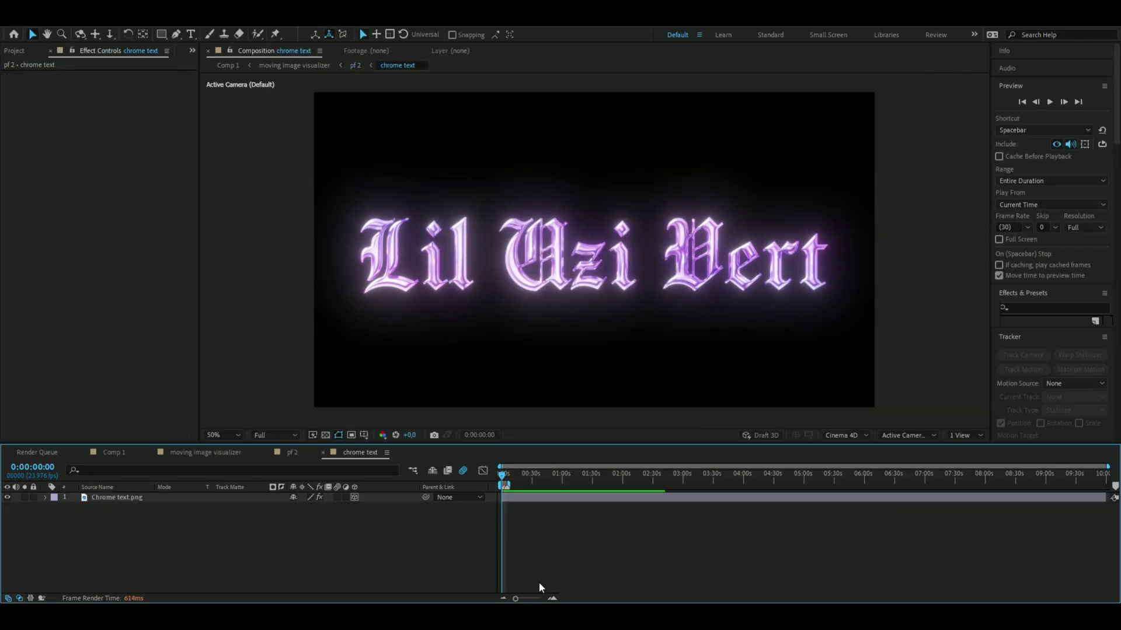
Step: In the chrome text composition, reveal the layer's Transform properties and keyframe Scale at 100% at 0:00:00:00
click(552, 599)
click(552, 598)
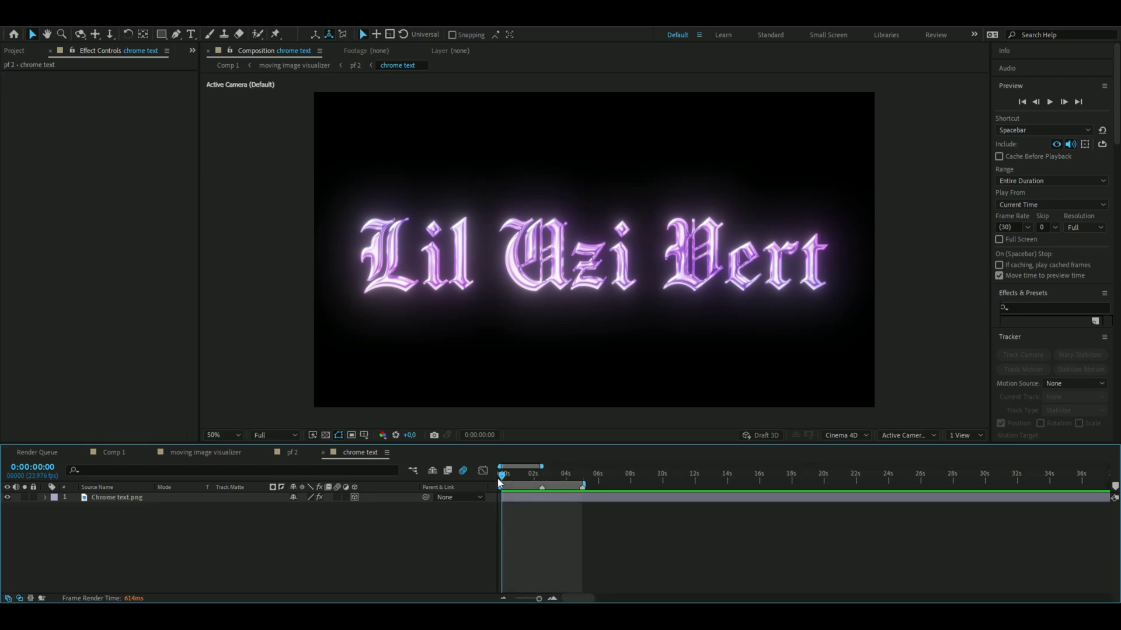
click(46, 499)
click(55, 519)
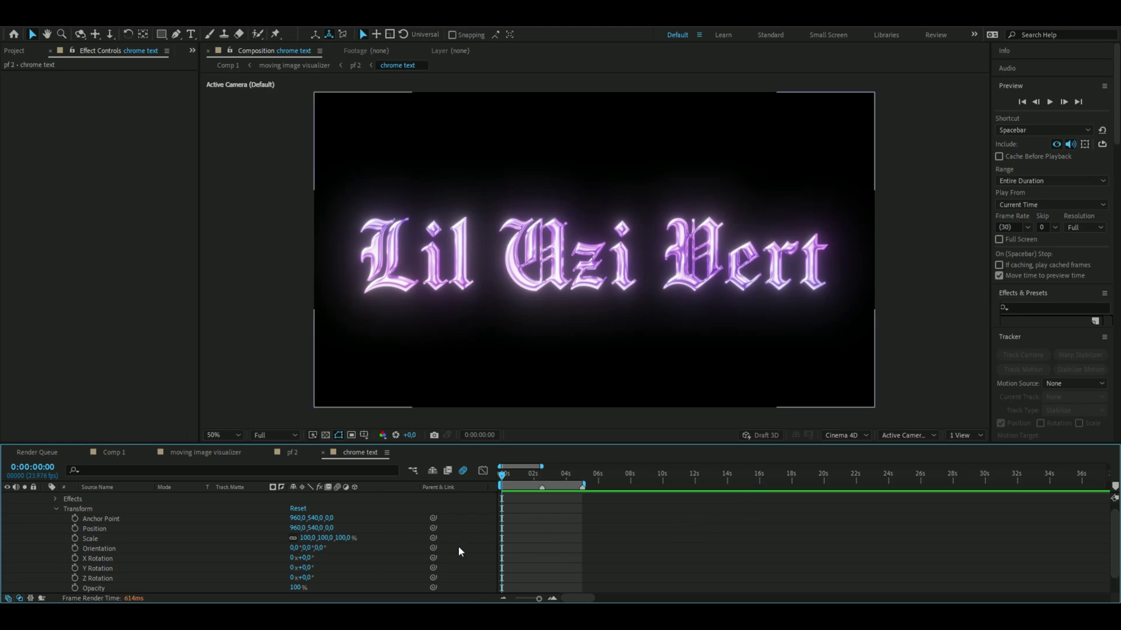
scroll(698, 537, up, 1)
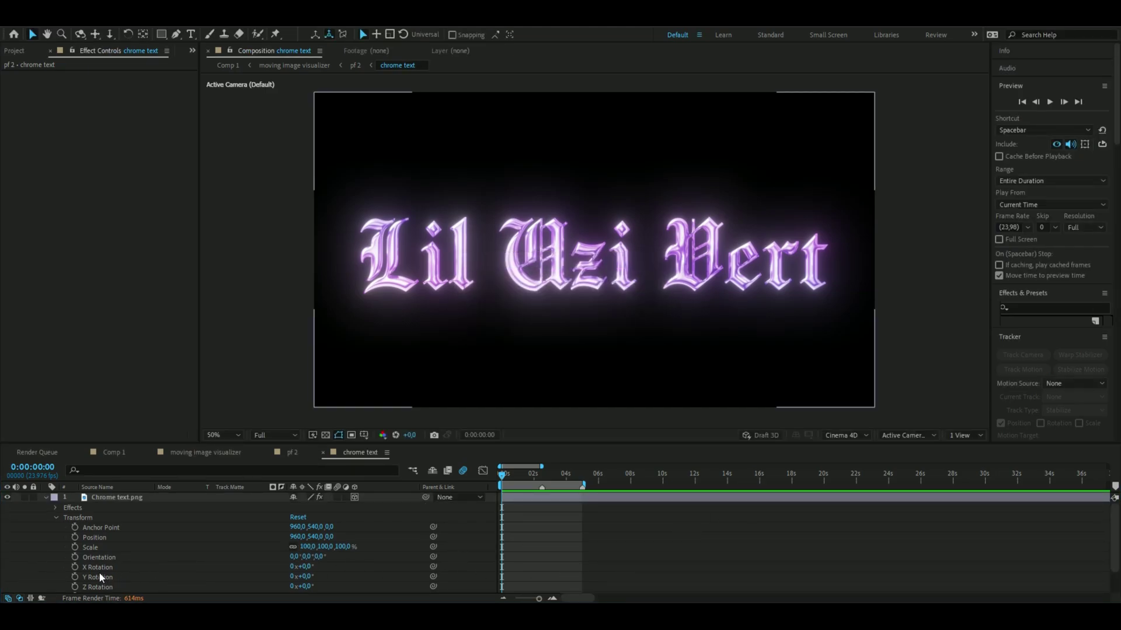
click(75, 549)
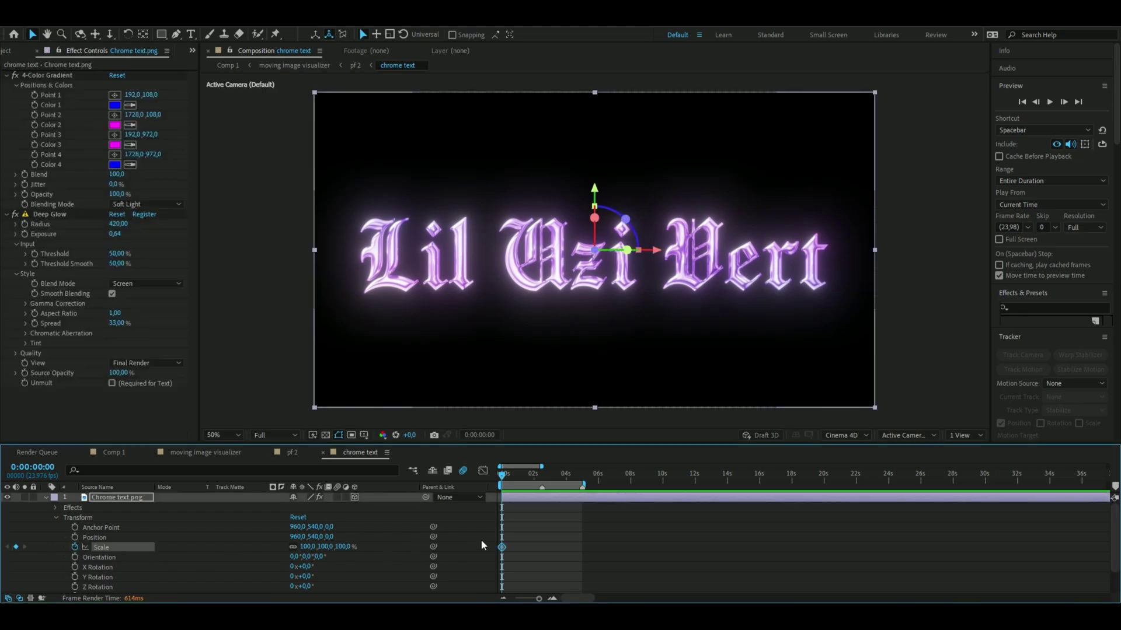
Step: Add a Scale keyframe of 105% at 0:00:02:12
key(equal)
key(equal)
drag(503, 475, 663, 475)
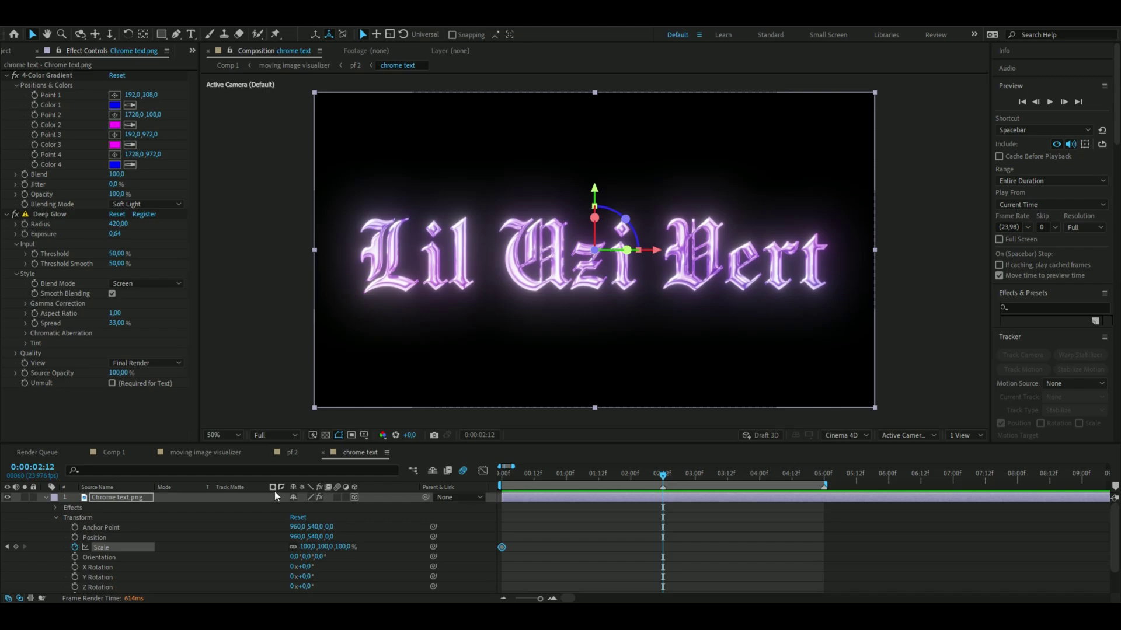
click(310, 547)
text(105)
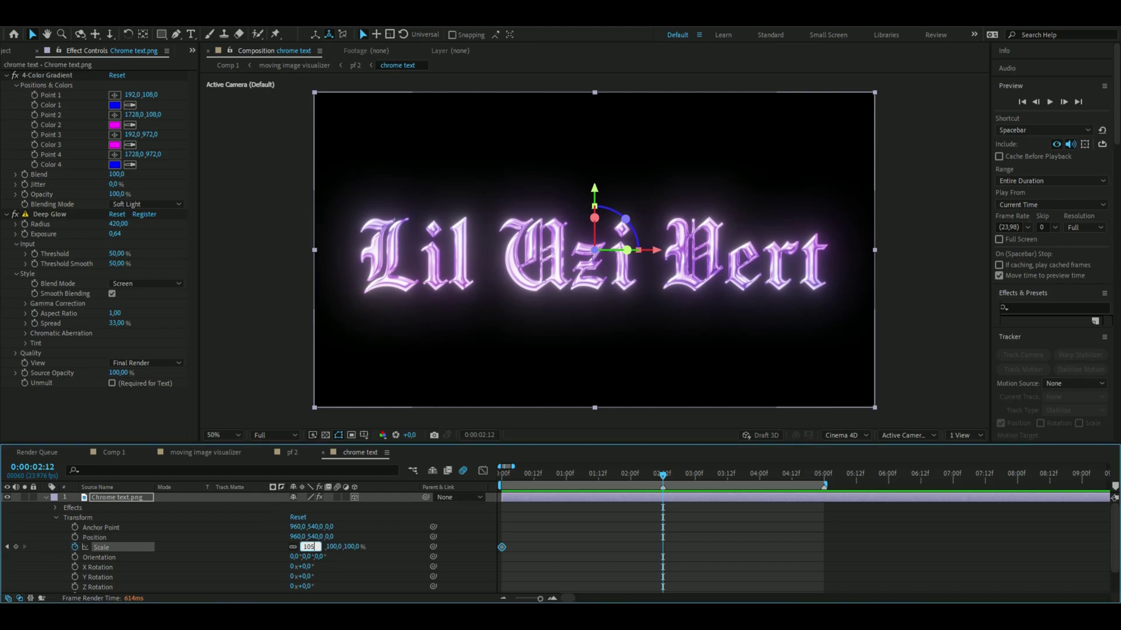
key(Return)
Step: Add a Scale keyframe of 100% at 0:00:05:00
drag(663, 476, 823, 501)
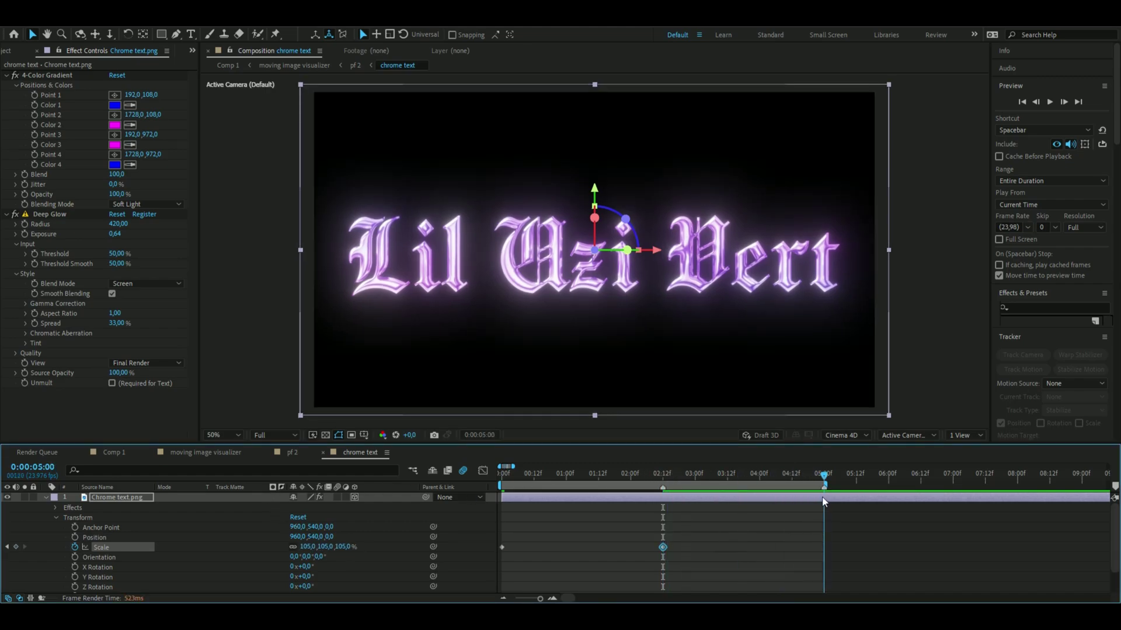
click(310, 547)
text(100)
key(Return)
Step: Apply Easy Ease to all three Scale keyframes and return to the start of the timeline
drag(846, 545, 500, 556)
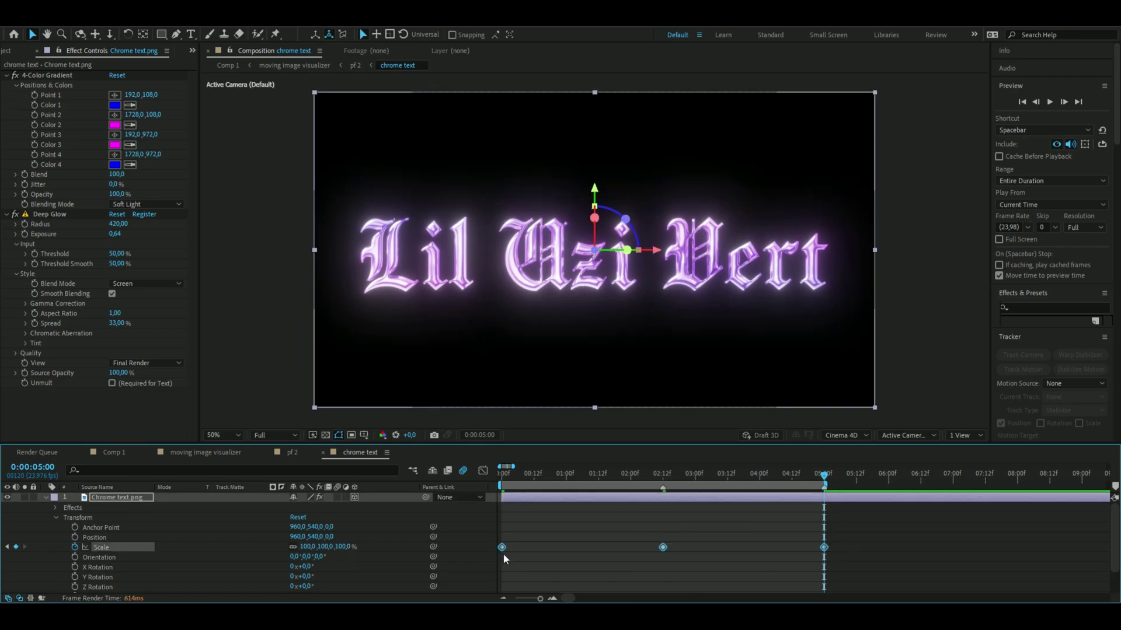
key(F9)
click(544, 552)
drag(523, 476, 494, 479)
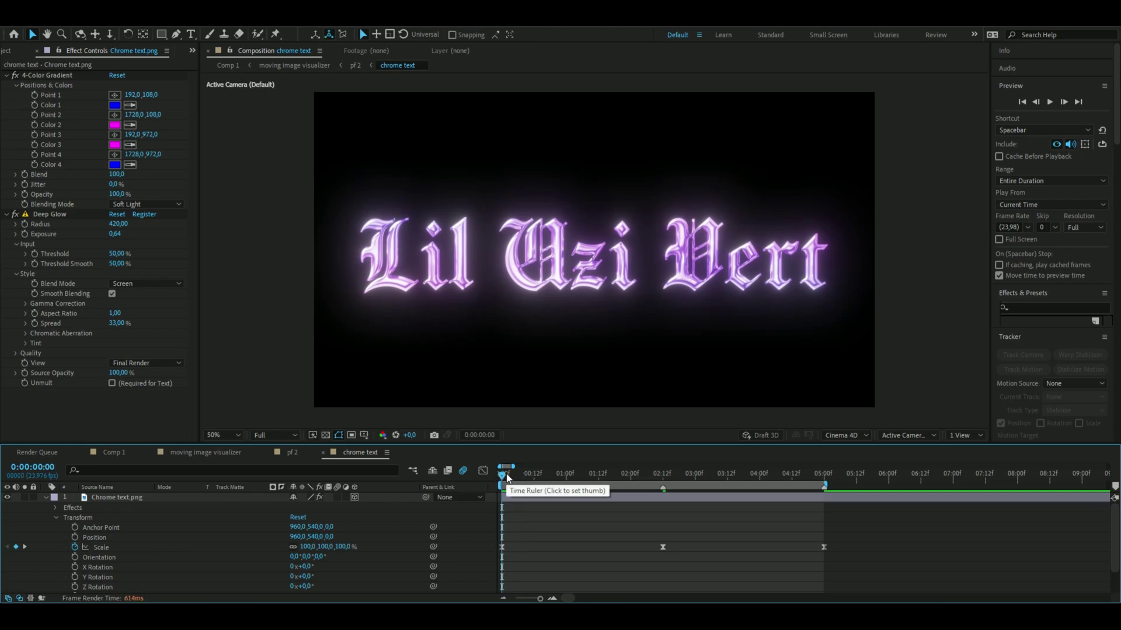
Step: Place timeline markers at 0:00:01:06 and 0:00:03:18, midway between the Scale keyframes
drag(507, 478, 584, 477)
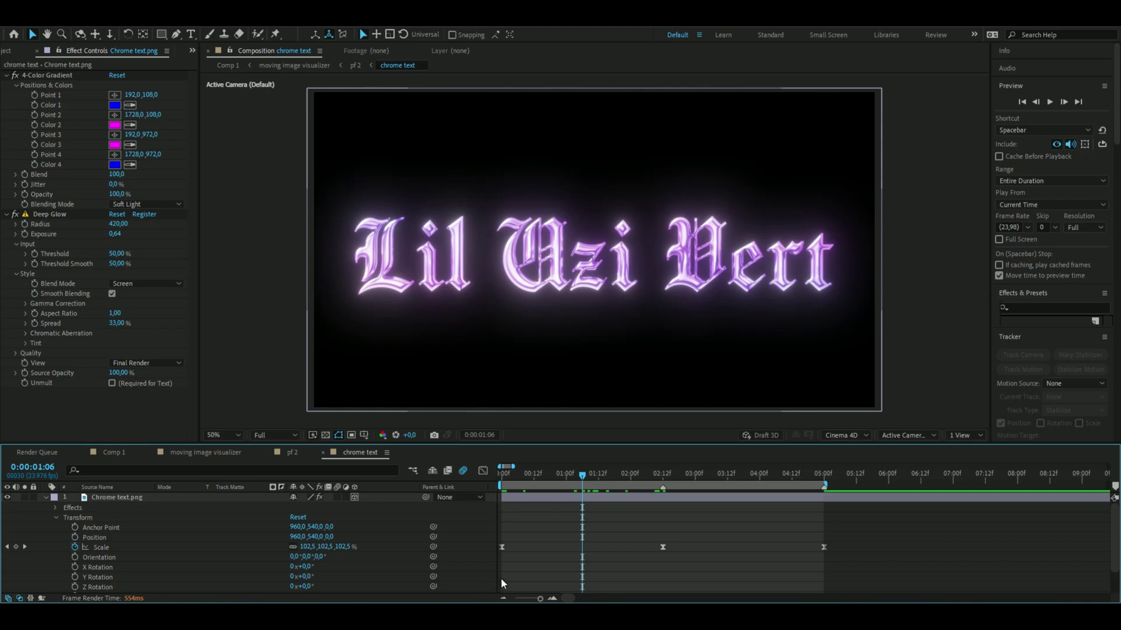
drag(589, 482, 755, 512)
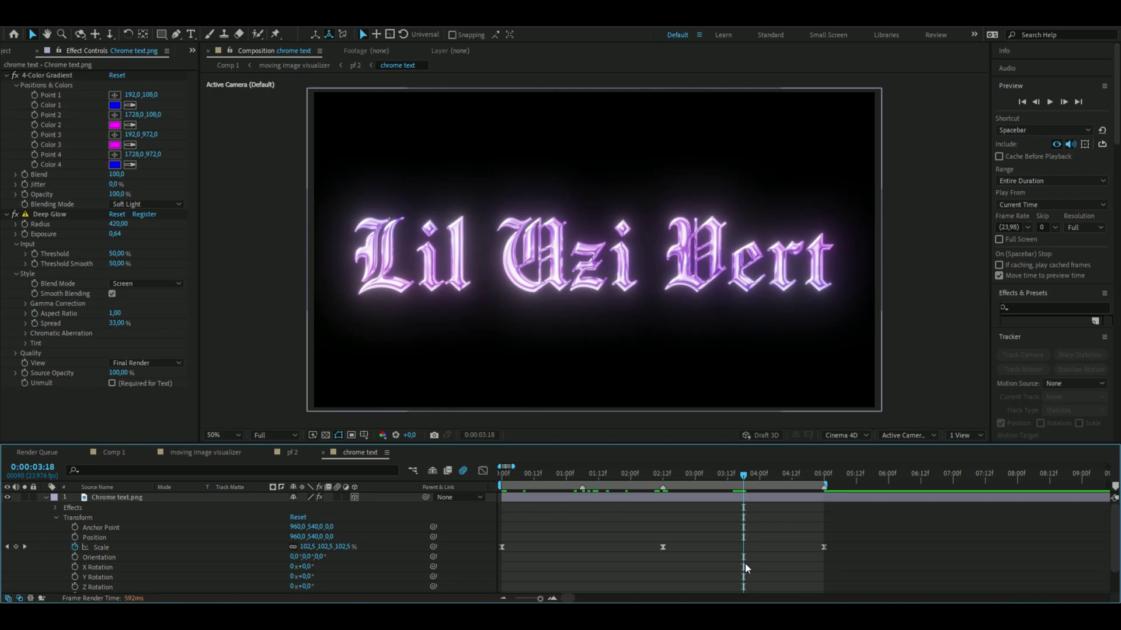
click(588, 482)
drag(589, 482, 582, 482)
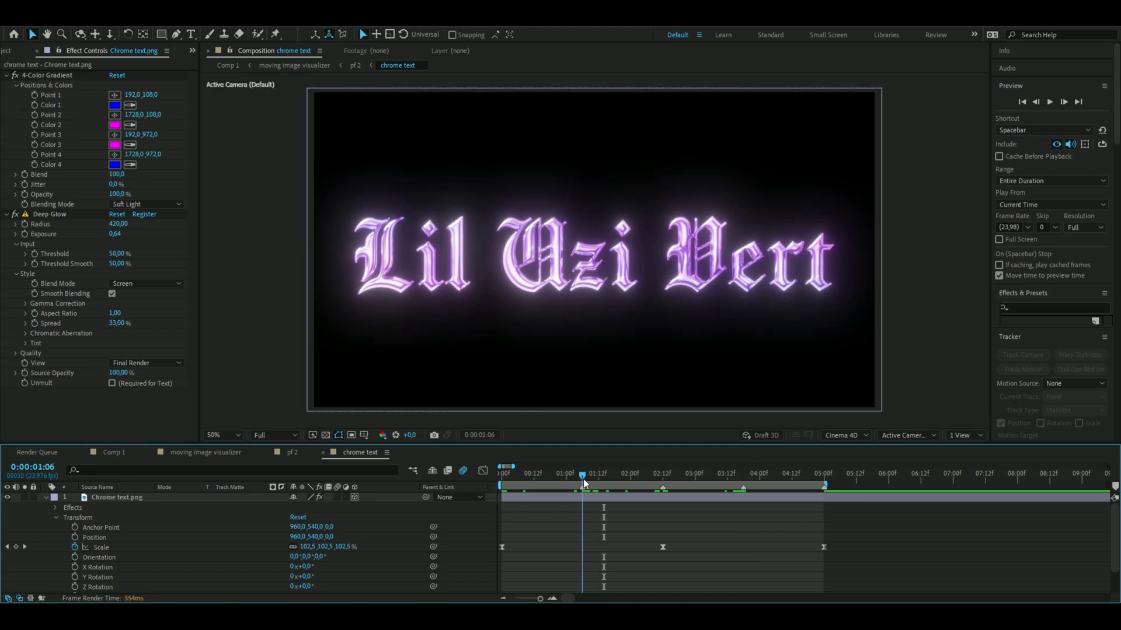
Step: Add a Y Rotation keyframe of 0° at 0:00:00:00 on the Chrome text.png layer
scroll(146, 570, down, 2)
key(Home)
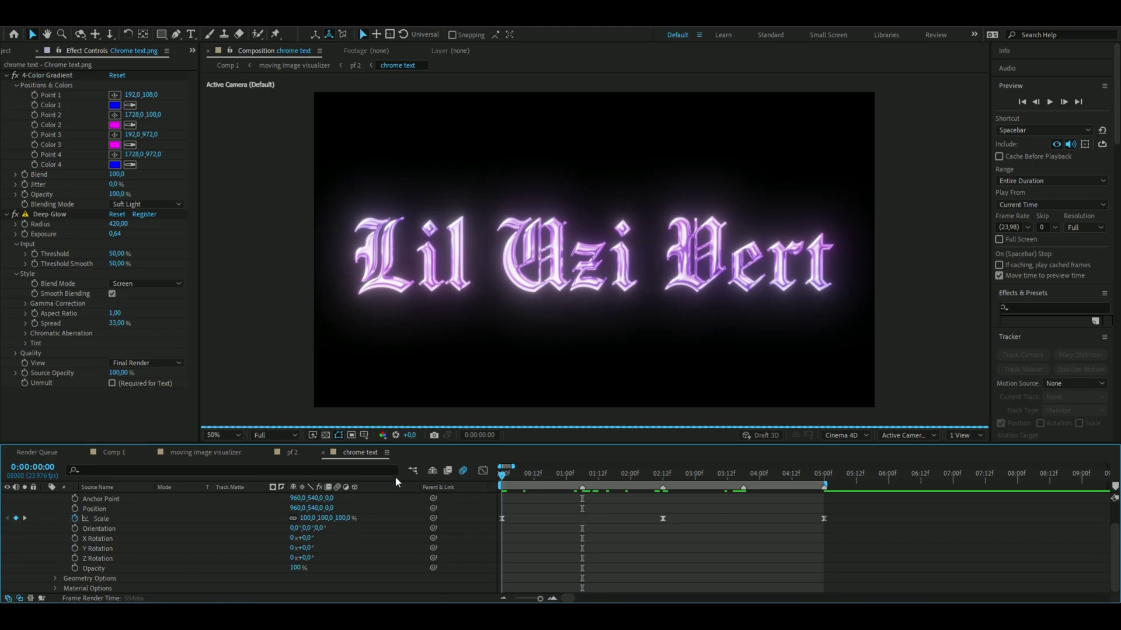
click(75, 548)
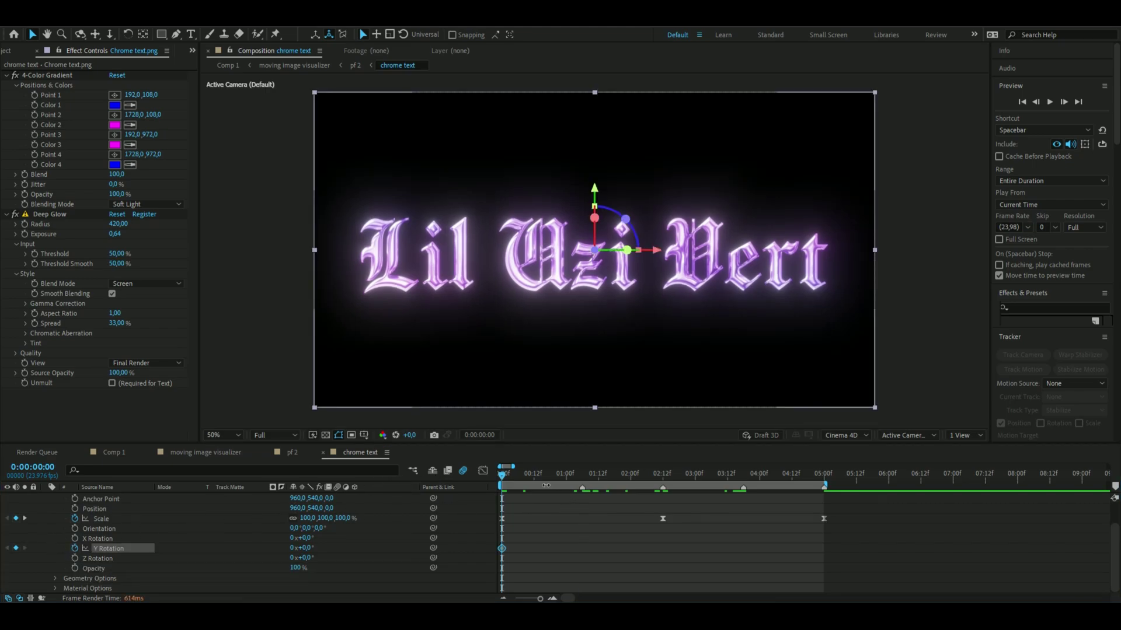
Step: Keyframe the chrome text's Y Rotation with a positive turn at 0:00:01:06 and 0° at 0:00:02:12
drag(549, 481, 586, 494)
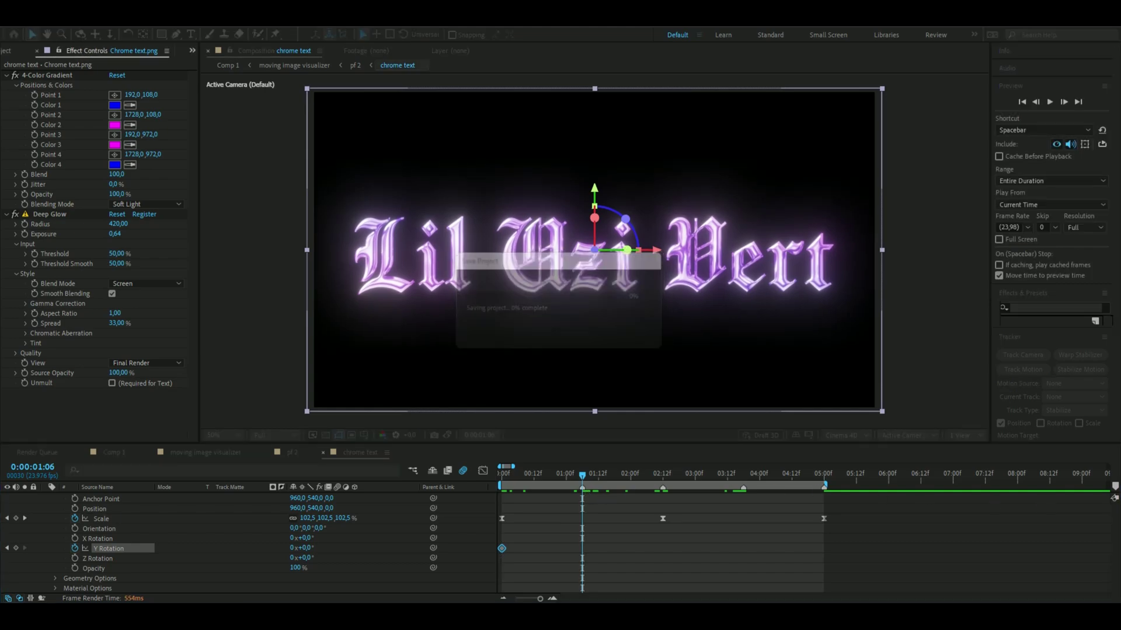
click(306, 548)
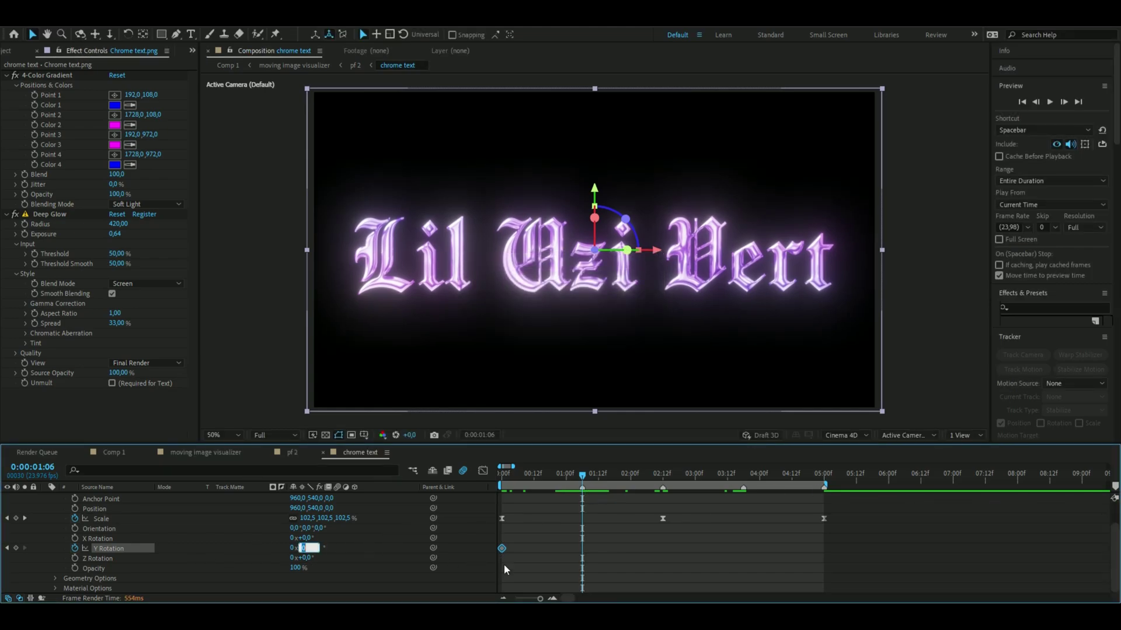
key(Return)
drag(583, 478, 664, 479)
click(306, 548)
text(0)
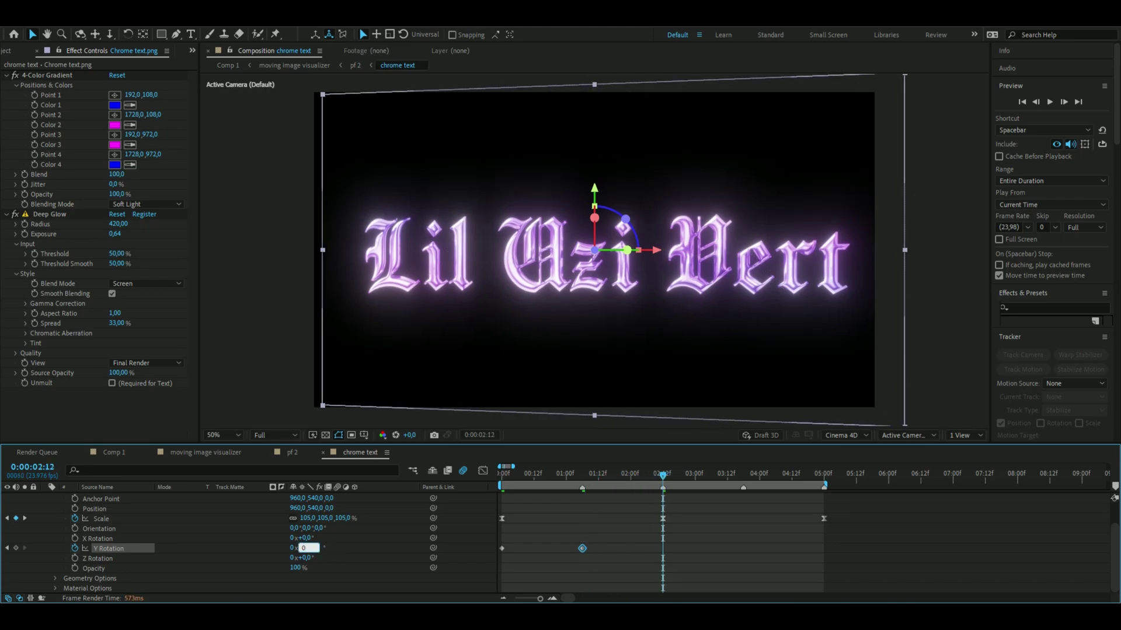
key(Return)
Step: Add a Y Rotation keyframe of -10° at 0:00:03:18 on the chrome text layer
key(shift+Page_Down)
key(shift+Page_Down)
key(shift+Page_Down)
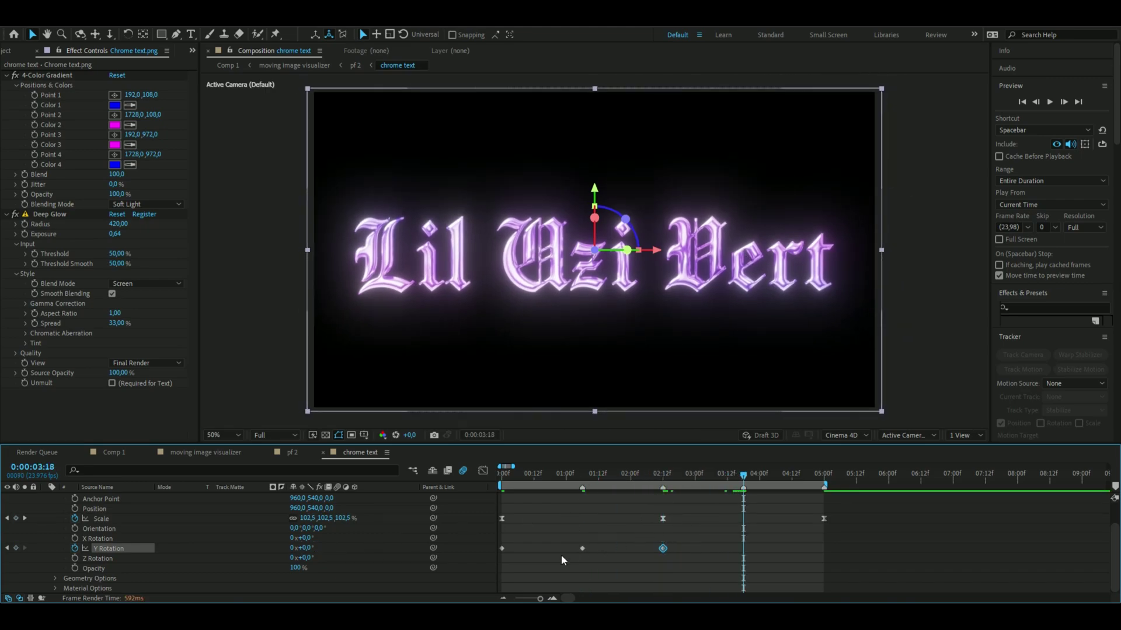
click(309, 549)
text(-10)
key(Return)
Step: Add a Y Rotation keyframe of 0° at 0:00:05:00 on the chrome text layer
drag(744, 477, 826, 496)
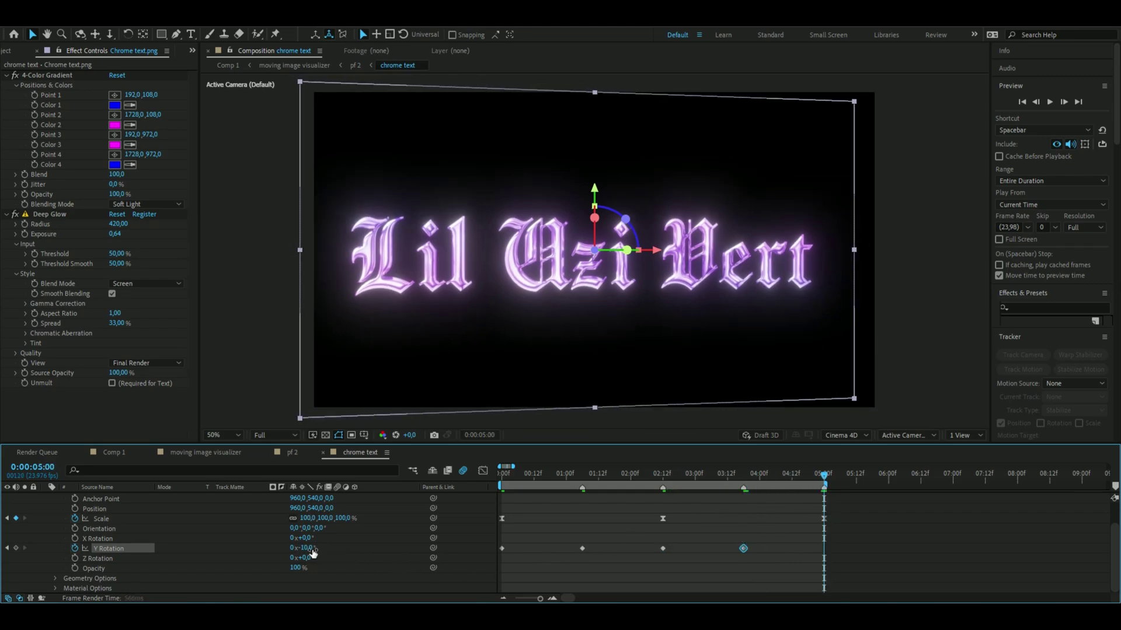
click(311, 550)
text(0)
key(Return)
Step: Apply Easy Ease to all five Y Rotation keyframes and preview the text animation from the start
drag(850, 544, 500, 554)
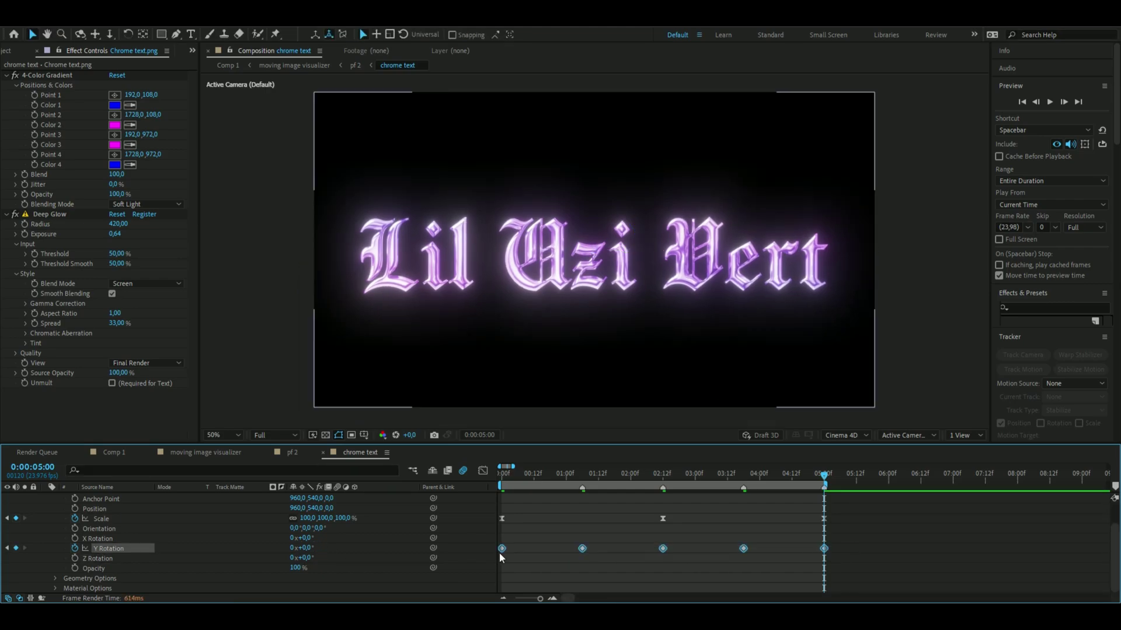
key(F9)
key(Home)
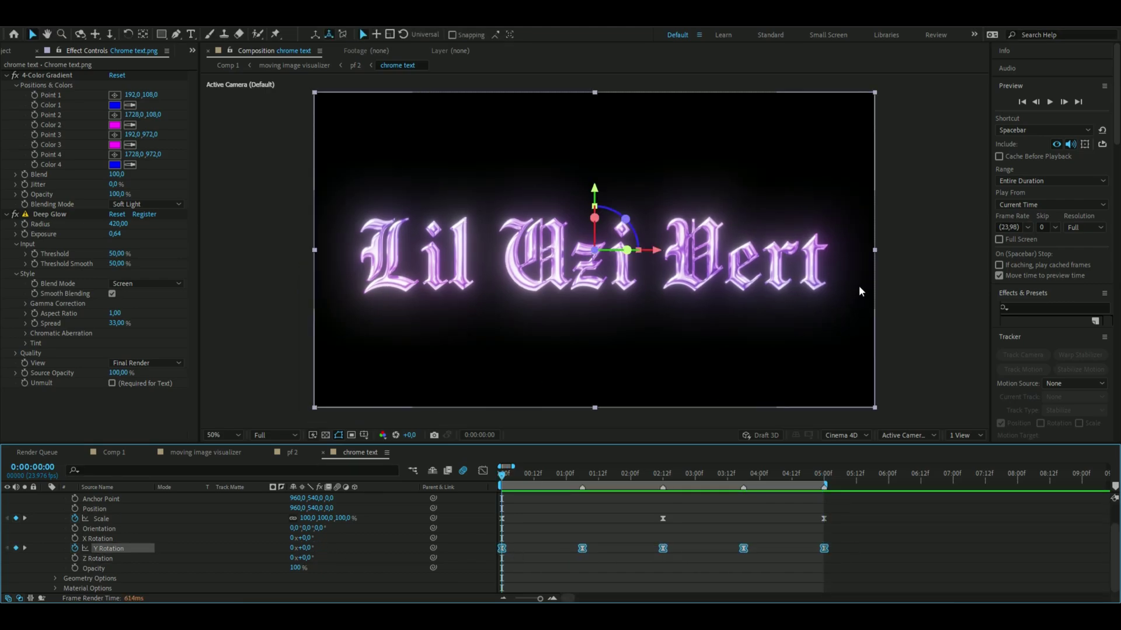
key(space)
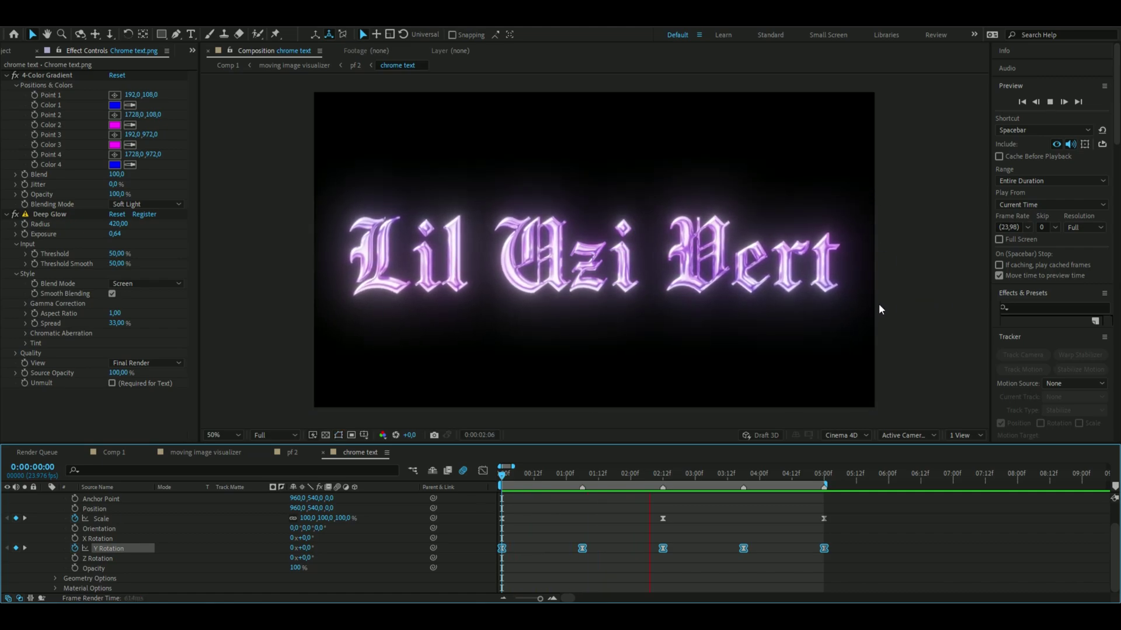
key(space)
drag(586, 479, 729, 482)
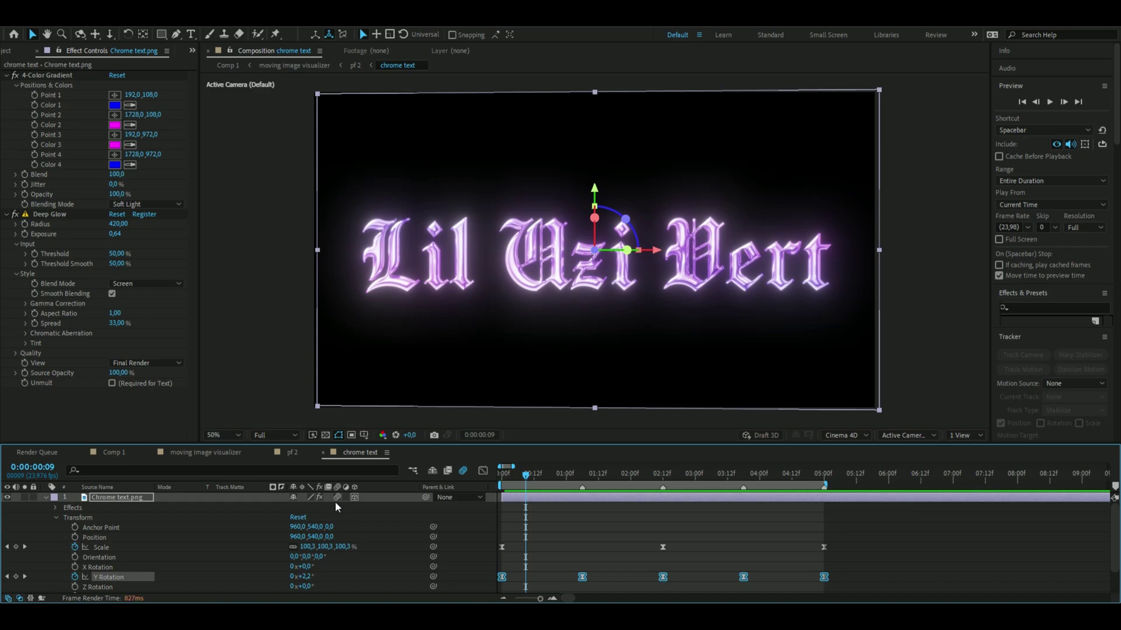
Step: Collapse the text layer's properties and set the chrome text layer's blending mode to Screen in the pf 2 composition
click(48, 498)
click(292, 452)
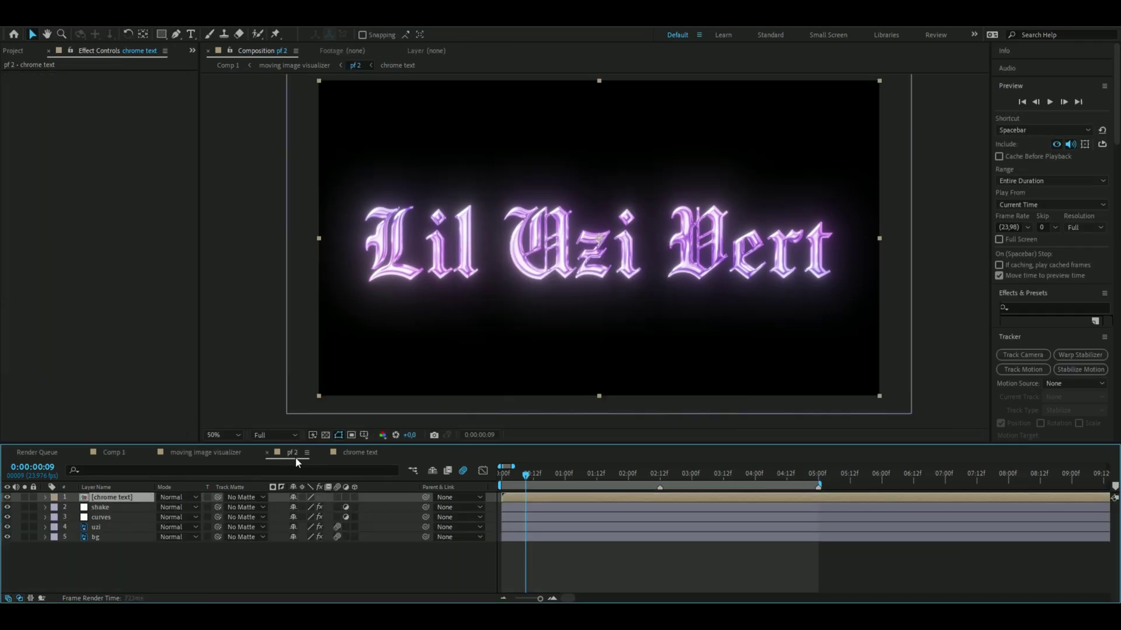
drag(525, 480, 534, 478)
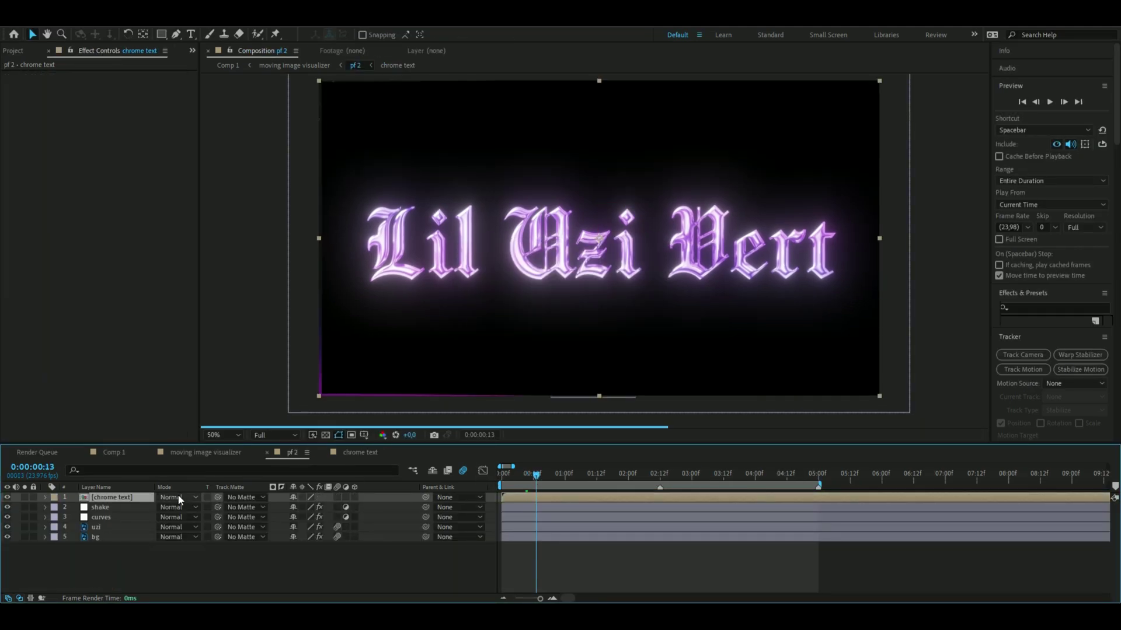
click(178, 499)
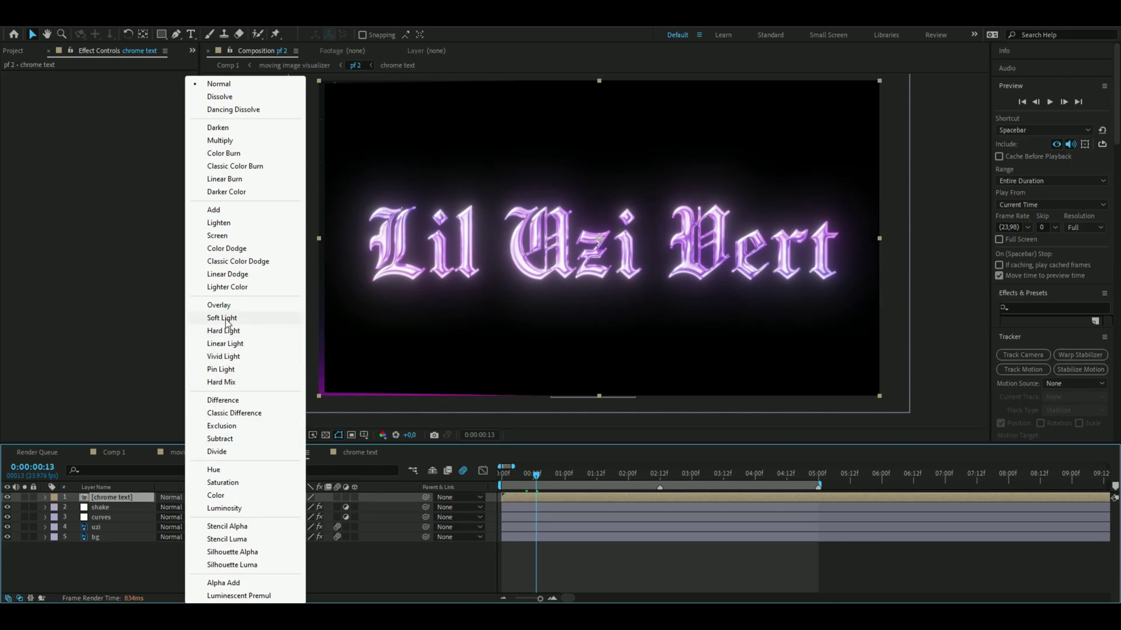
click(251, 236)
Step: Place the chrome text layer between the uzi and bg layers and check the lettering up close
click(597, 476)
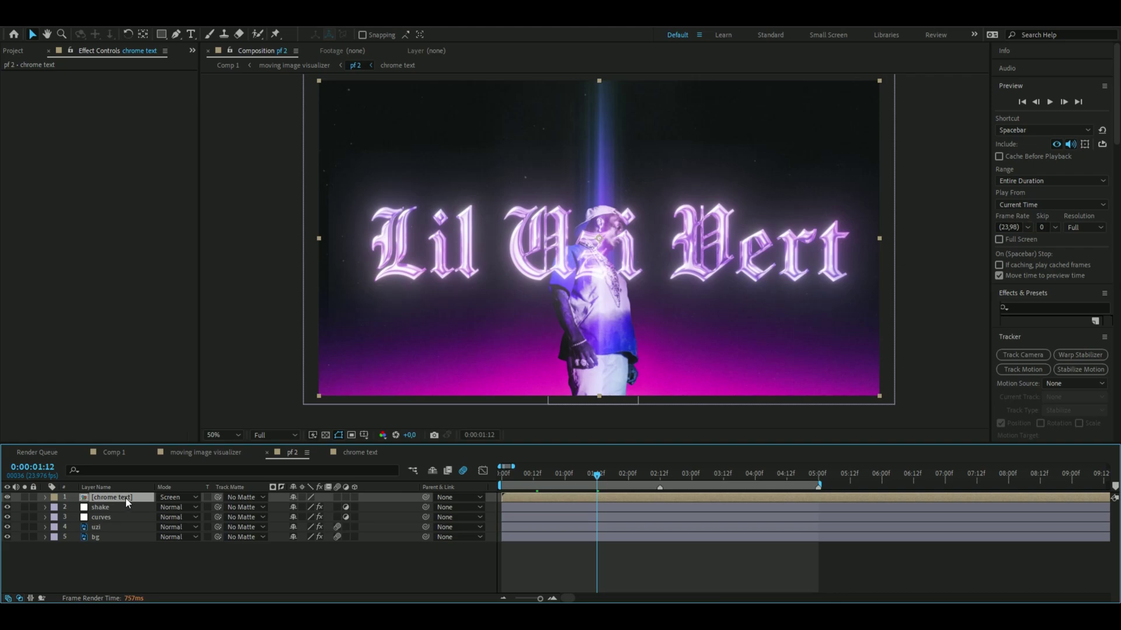
drag(125, 498, 123, 527)
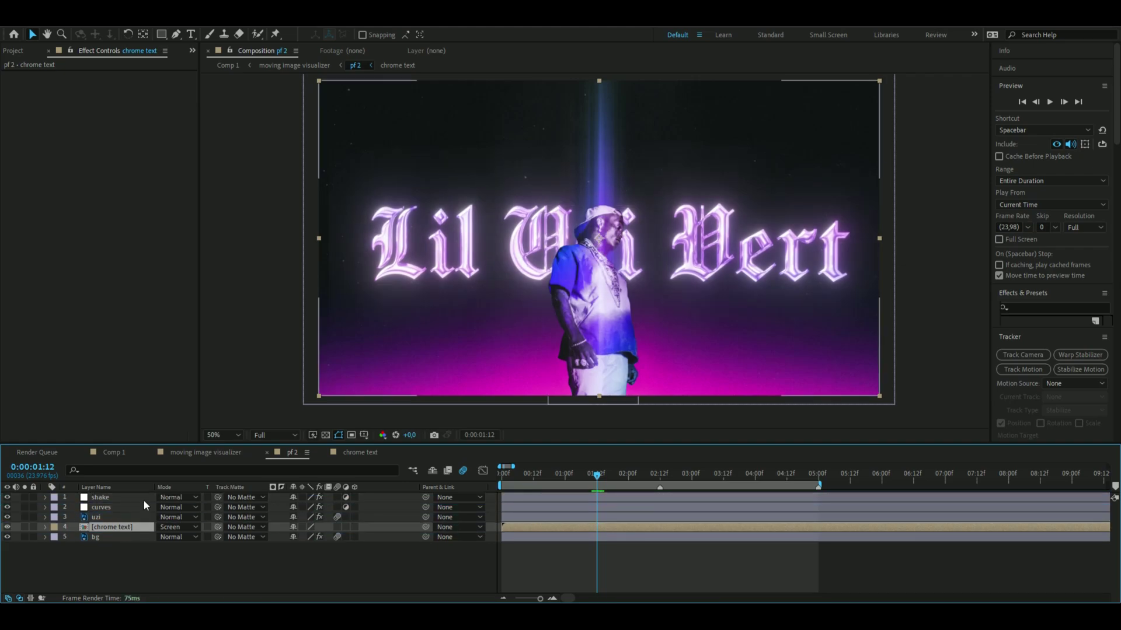
scroll(403, 318, up, 1)
drag(350, 310, 824, 326)
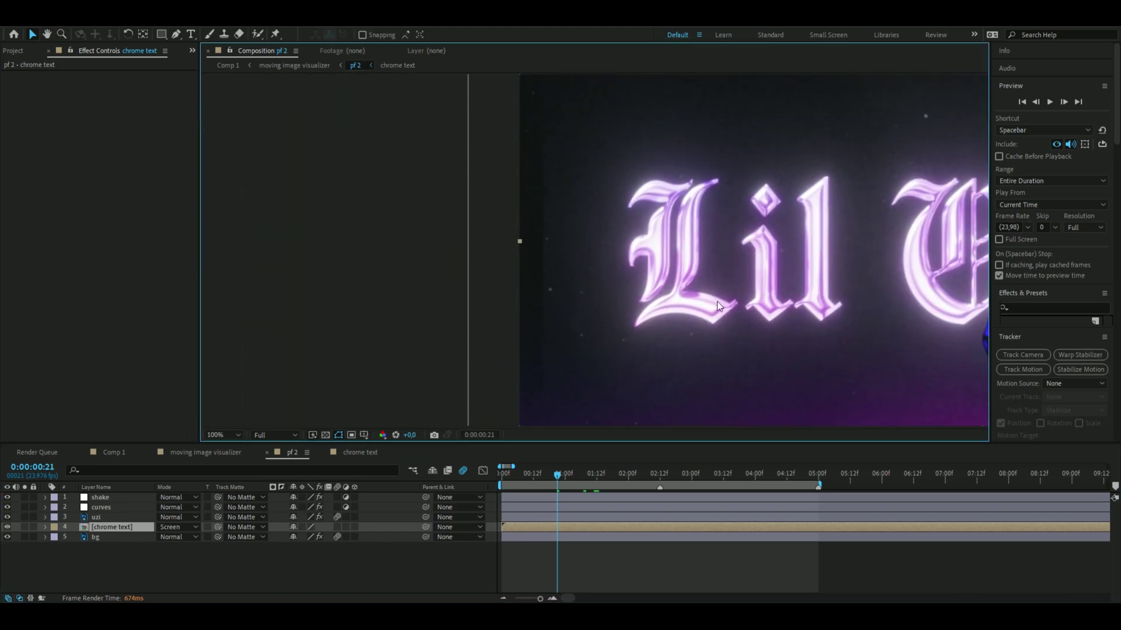
scroll(717, 302, right, 6)
scroll(631, 330, down, 2)
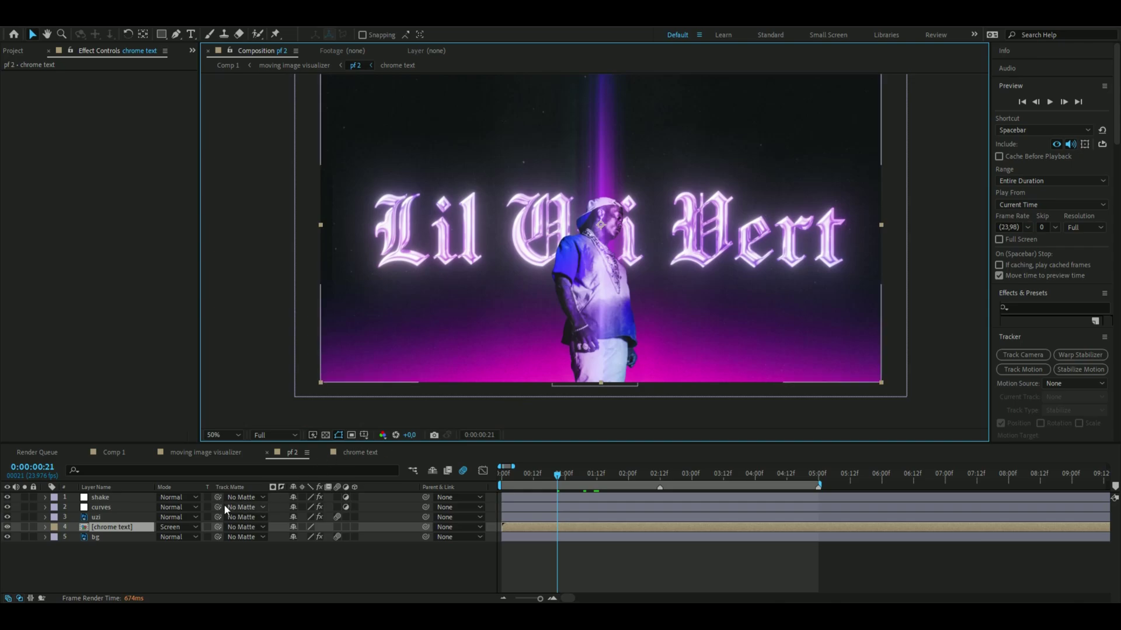
Step: Move the Deep Glow effect from Chrome text.png to the chrome text precomp layer in pf 2
double_click(117, 525)
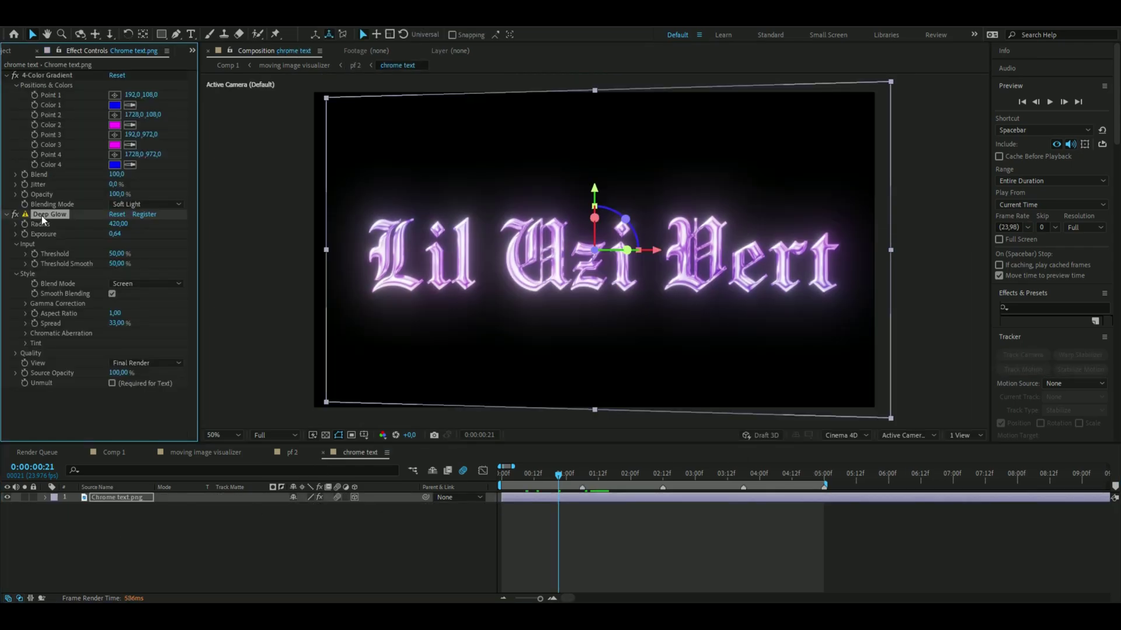
key(Delete)
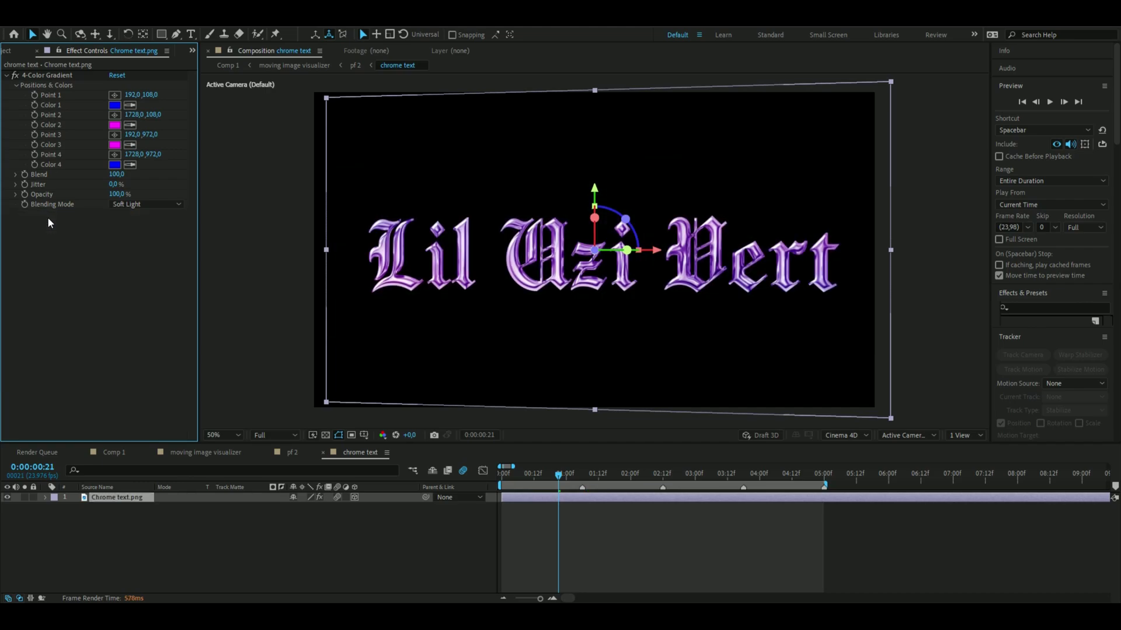
click(290, 453)
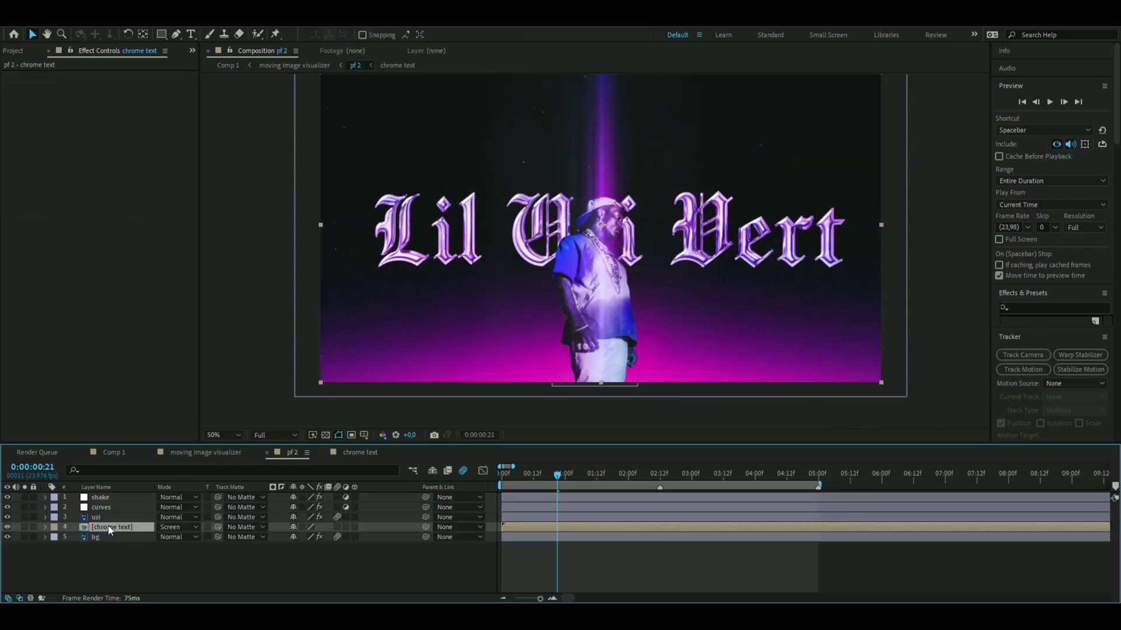
key(ctrl+v)
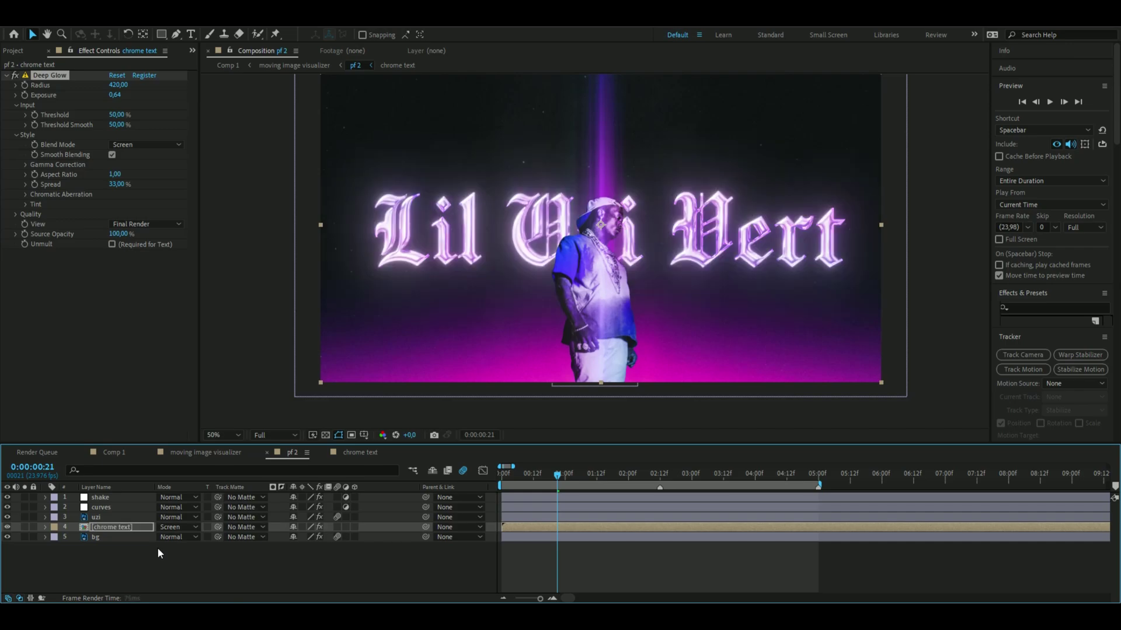
drag(548, 475, 615, 475)
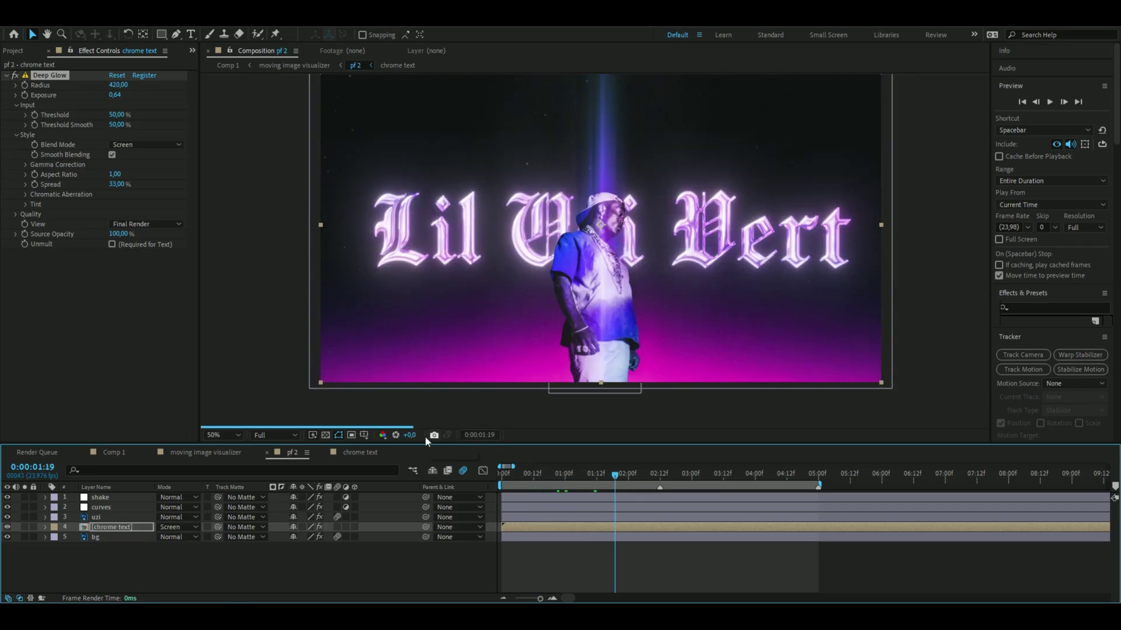
Step: Duplicate the bg layer and apply the S_EdgeDetect effect to the duplicate
click(96, 537)
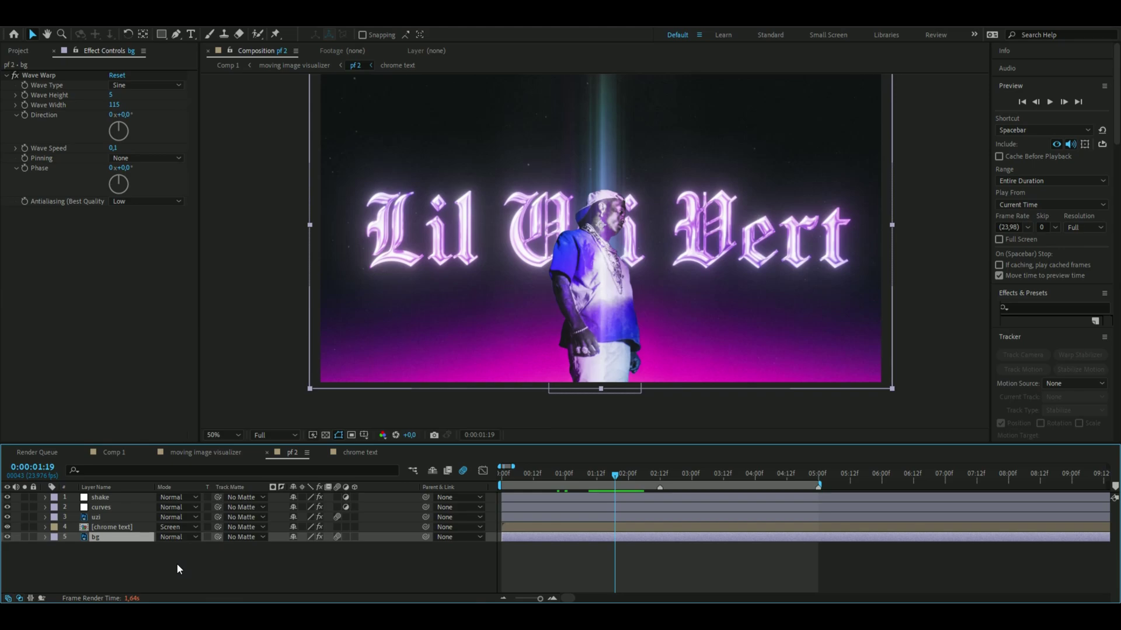
key(ctrl+d)
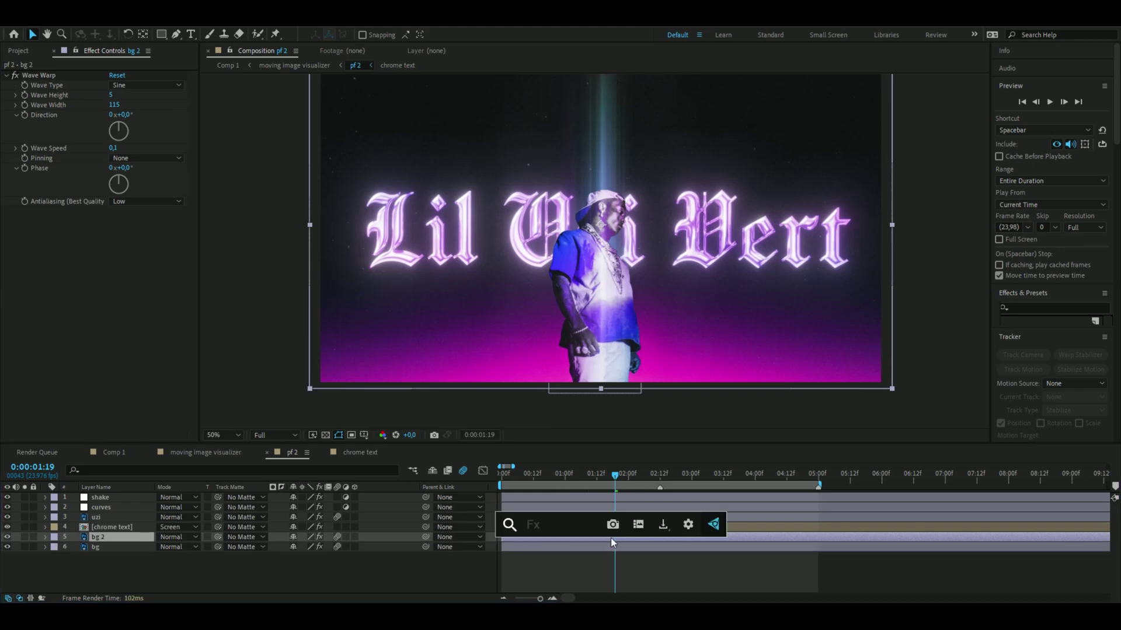
key(ctrl+space)
text(edge)
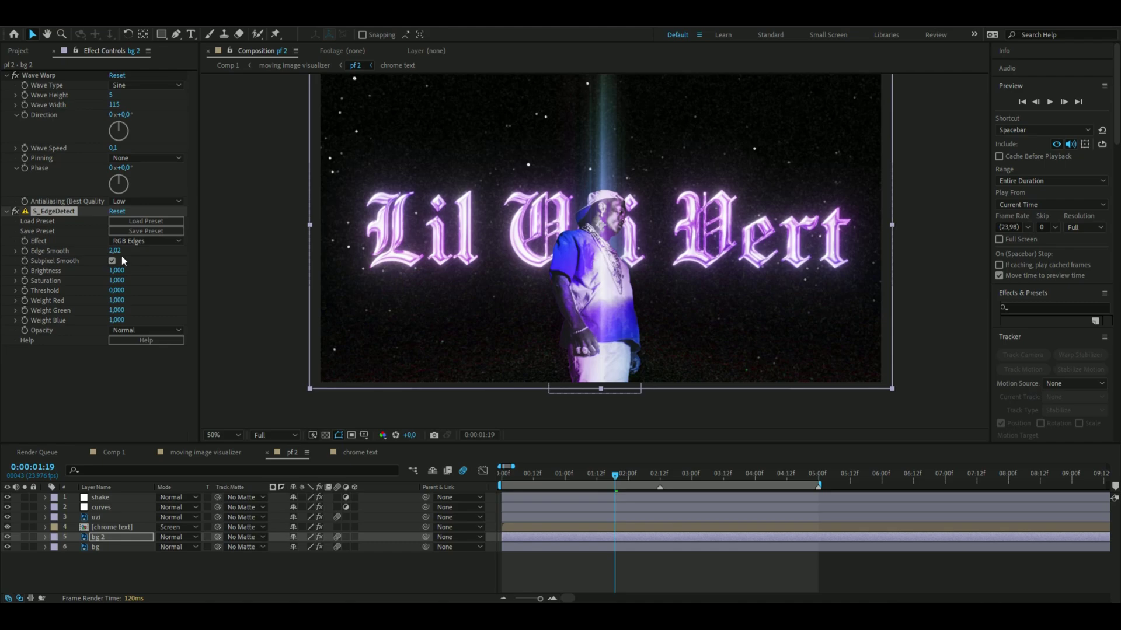
Step: Set S_EdgeDetect's Edge Smooth to 0 and Brightness to 0.6 on the duplicated background
click(116, 251)
text(0)
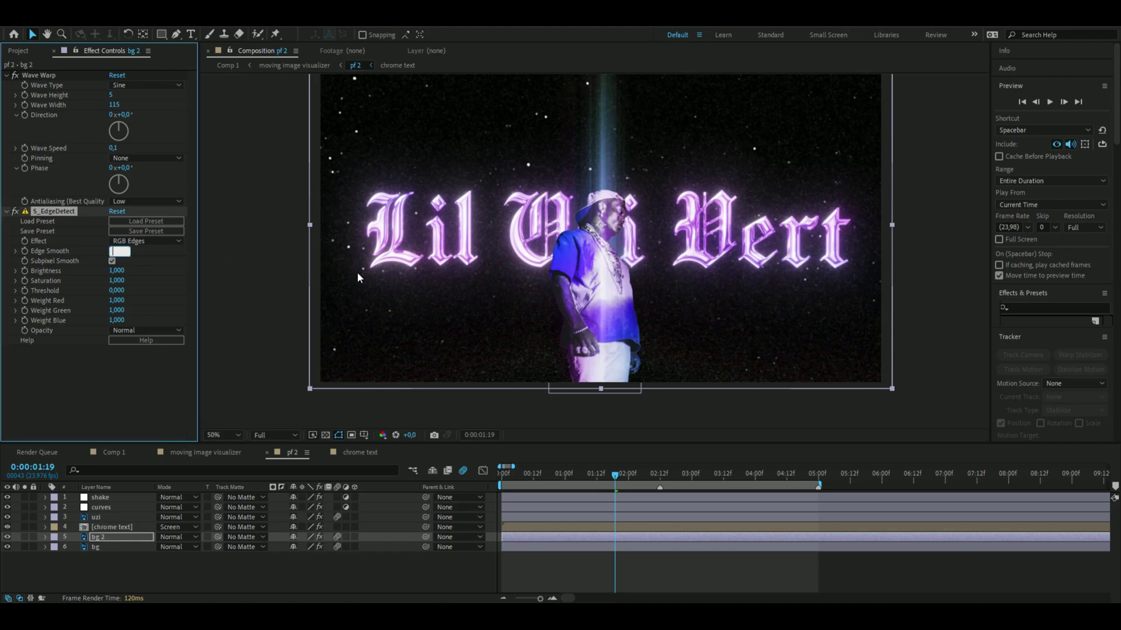
key(Return)
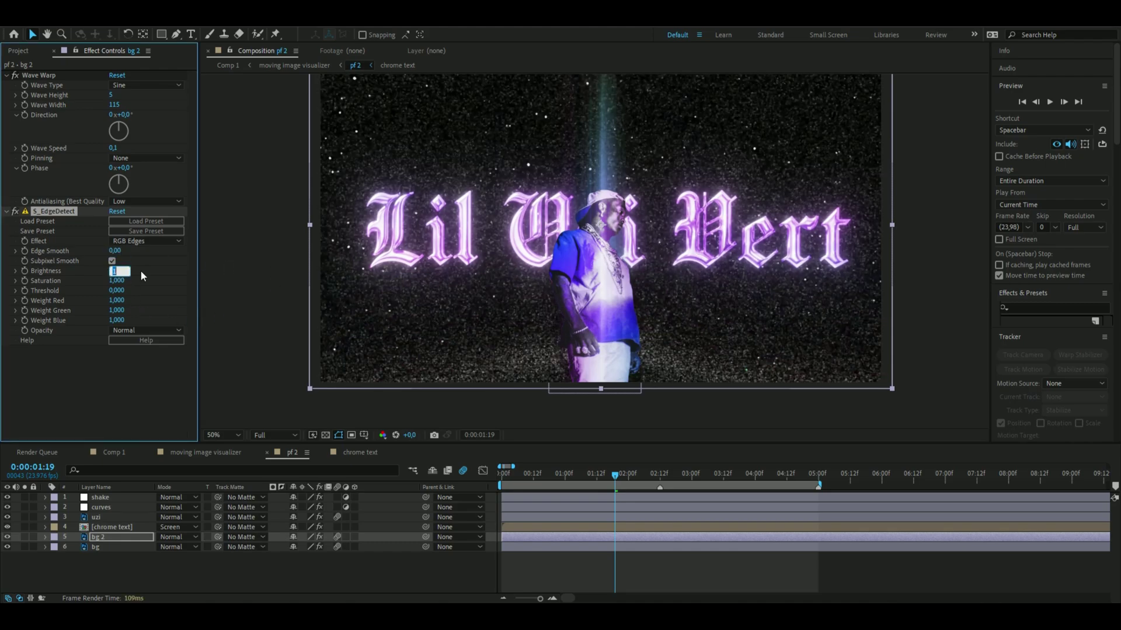
text(0,6)
key(Return)
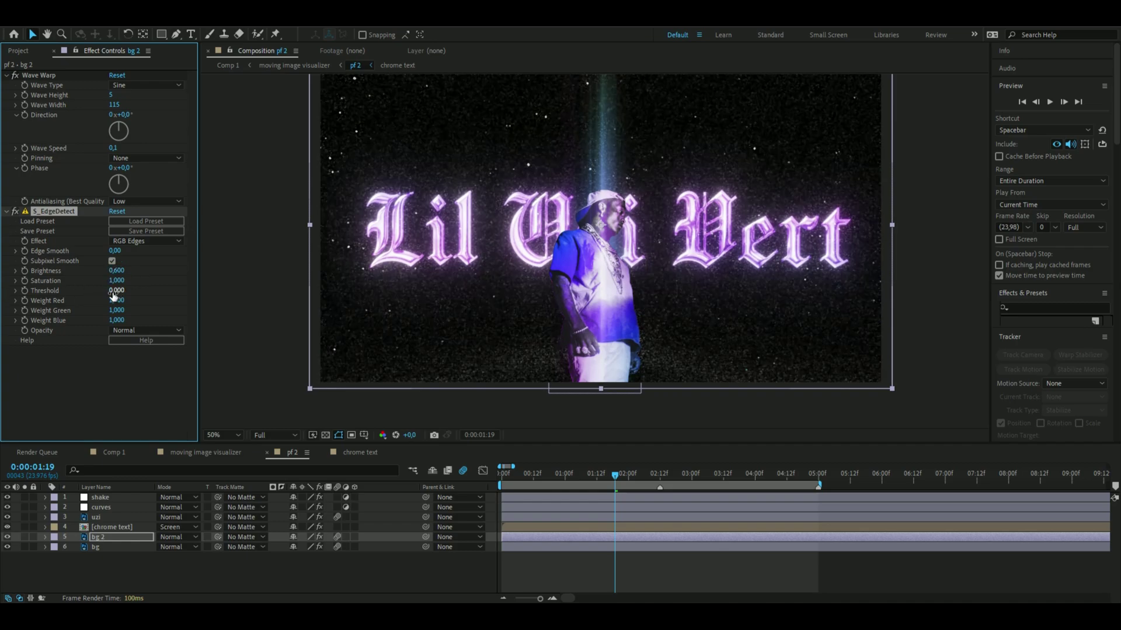
Step: Set S_EdgeDetect's Threshold to 0.19 and Weight Blue to 1.66 on the duplicated background
click(115, 291)
key(Return)
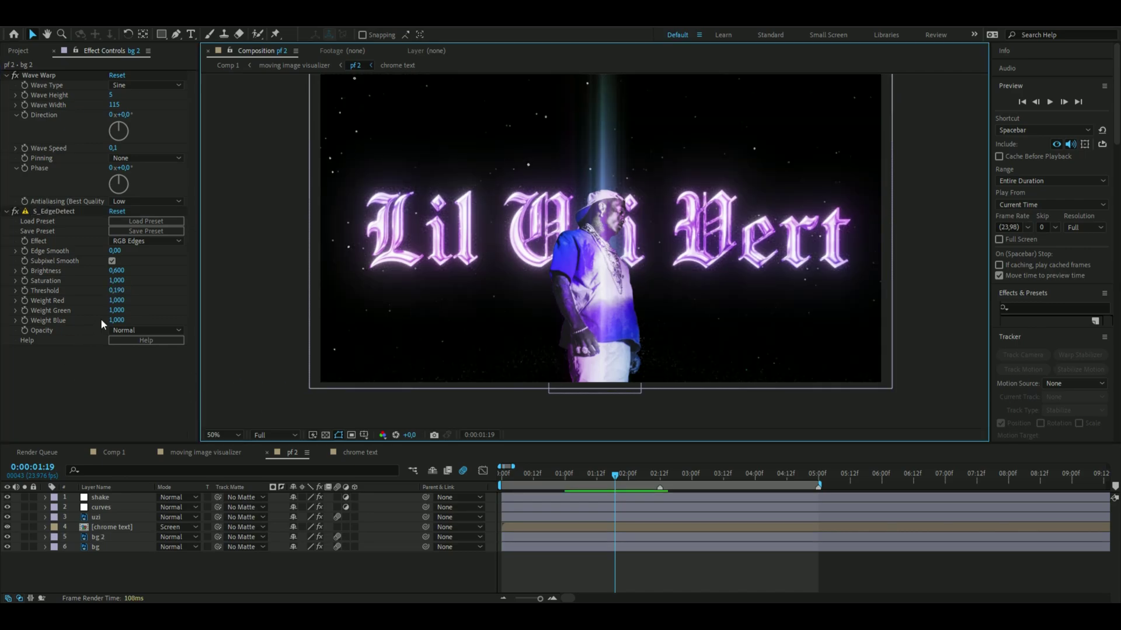
click(116, 320)
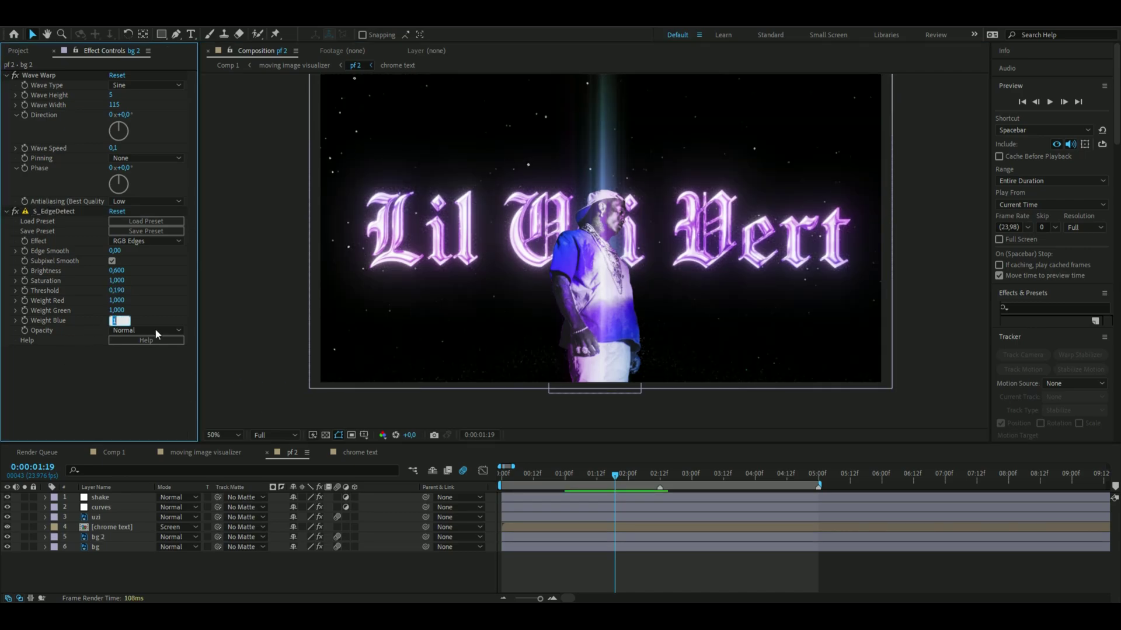
text(1)
click(260, 352)
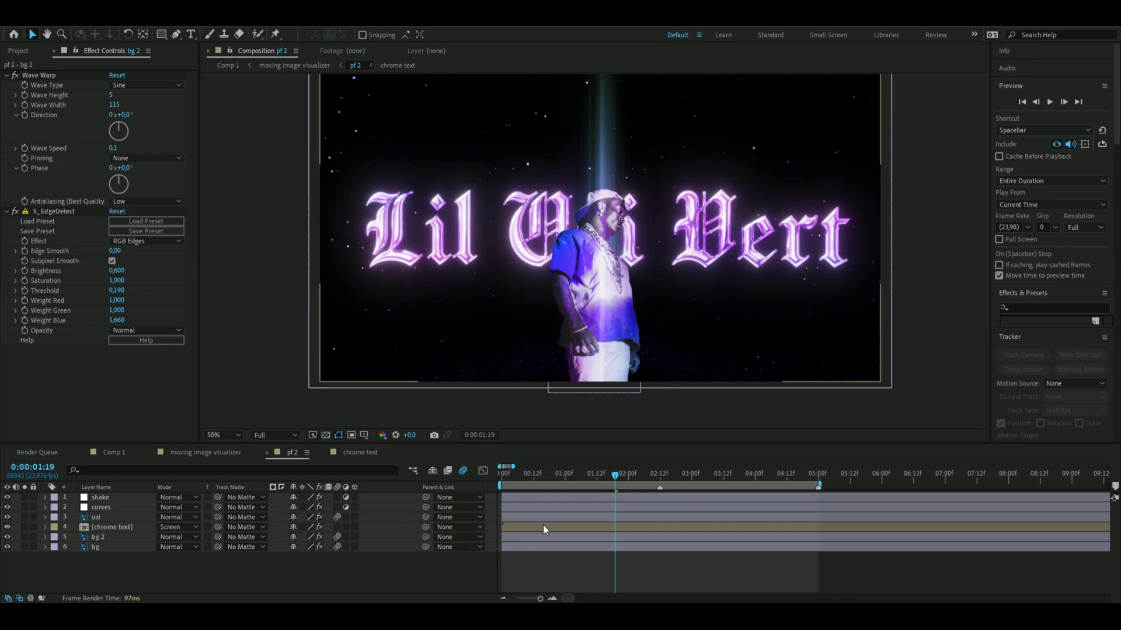
Step: Apply the Deep Glow effect to the duplicated background layer
click(534, 540)
key(ctrl+space)
text(d)
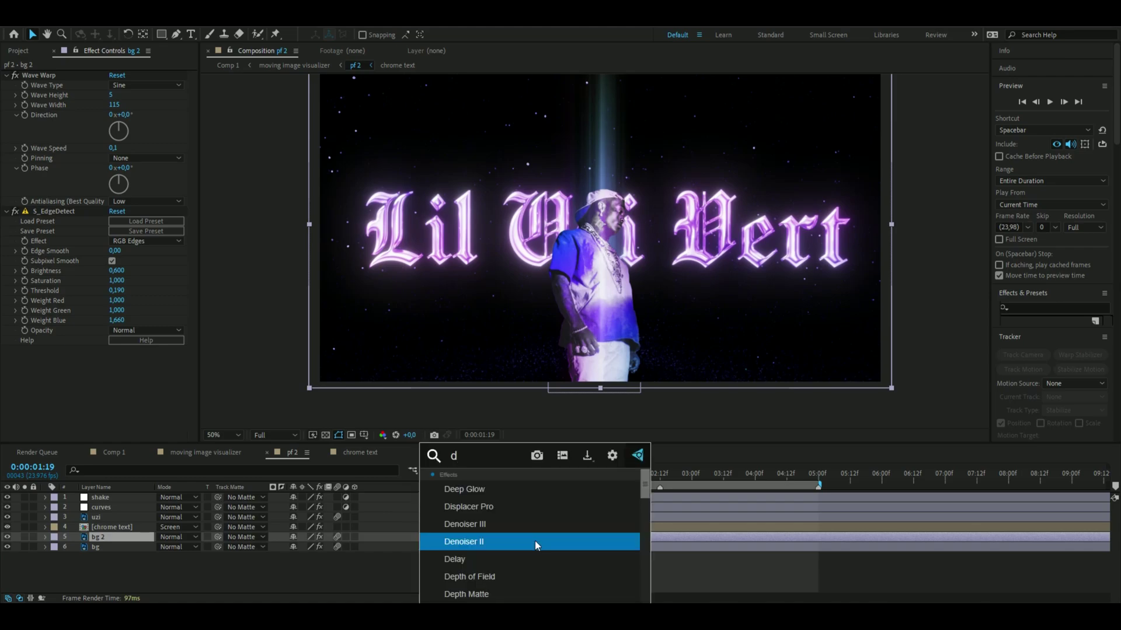
click(513, 490)
Step: Set the duplicated background's Deep Glow to Radius 316 and Exposure 0.92 with Smooth Blending enabled
click(118, 238)
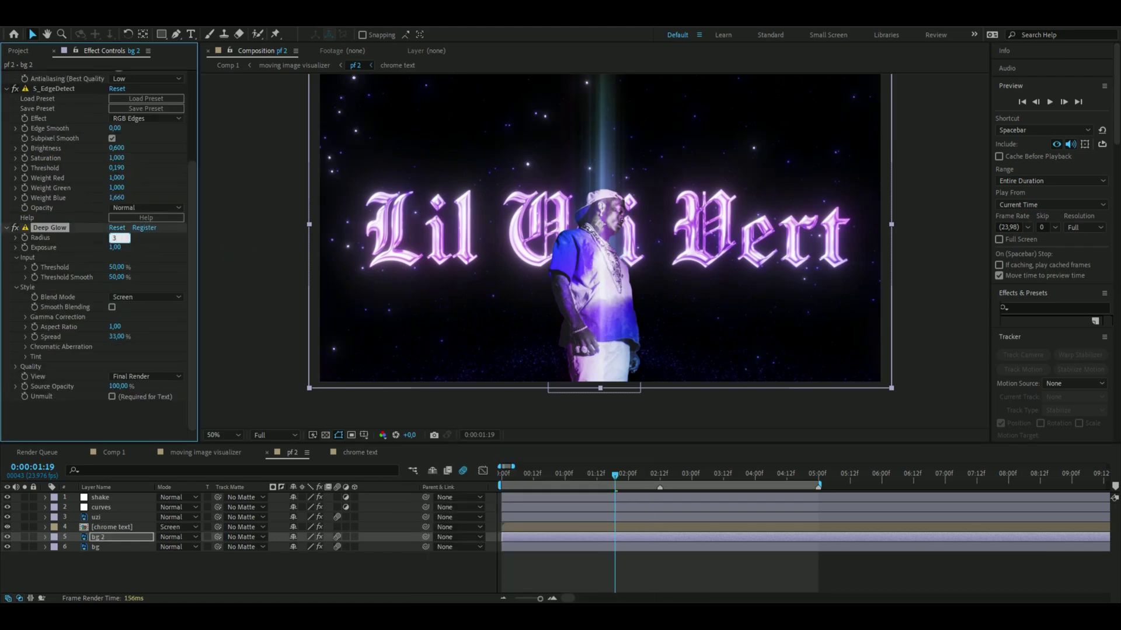
text(316)
key(Tab)
text(0)
text(.92)
click(112, 307)
Step: Apply the S_Flicker effect to the duplicated background layer
click(555, 537)
key(ctrl+space)
text(flic)
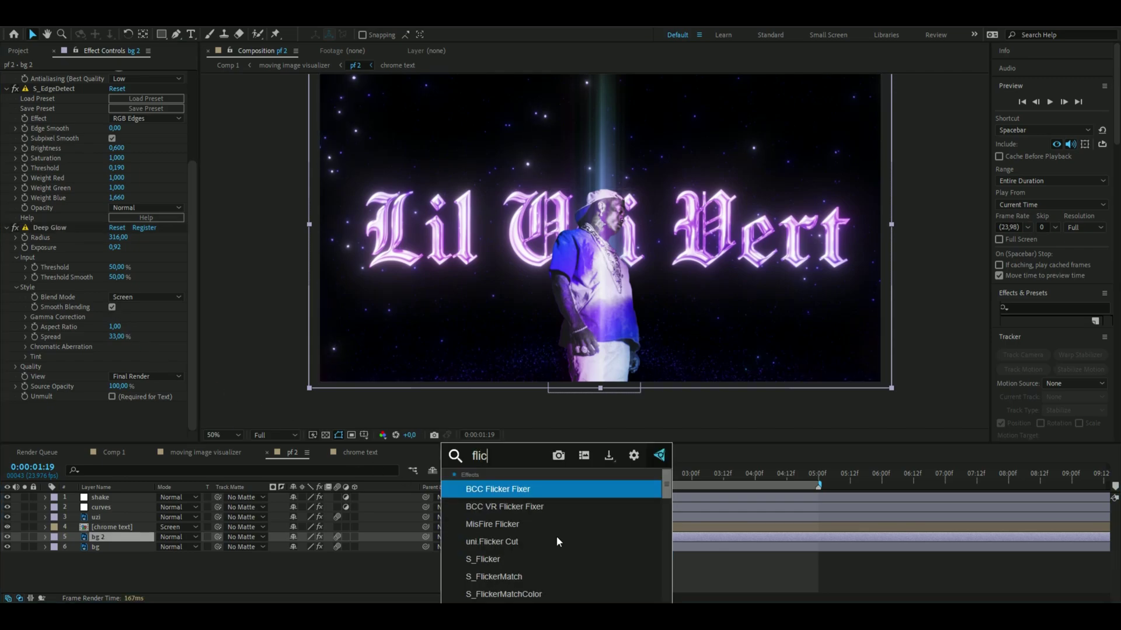
click(552, 558)
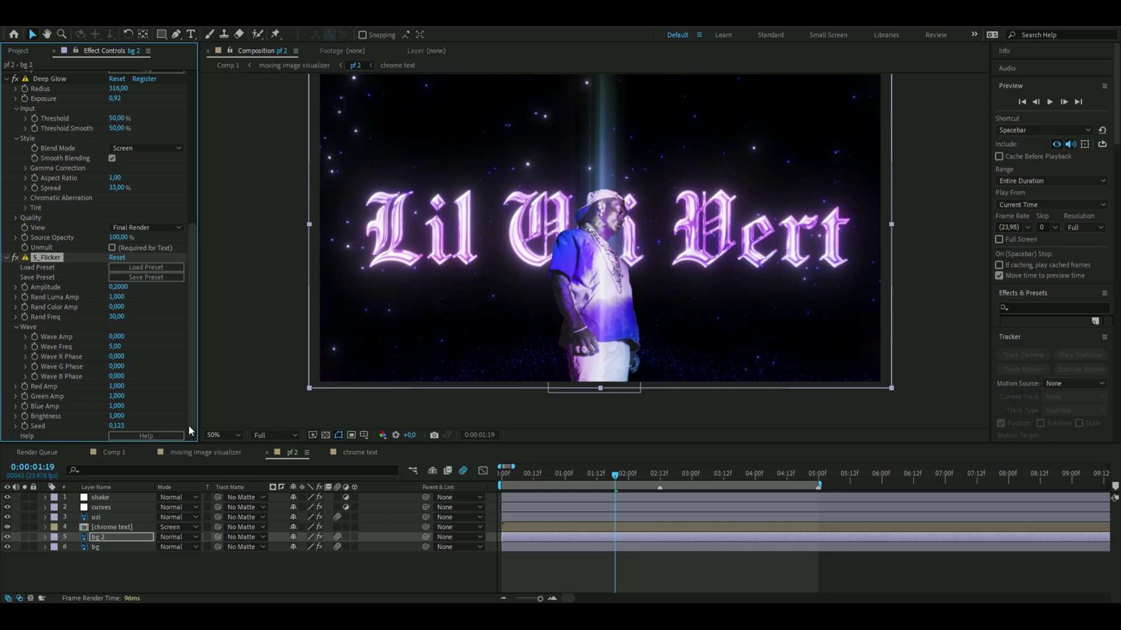
click(245, 356)
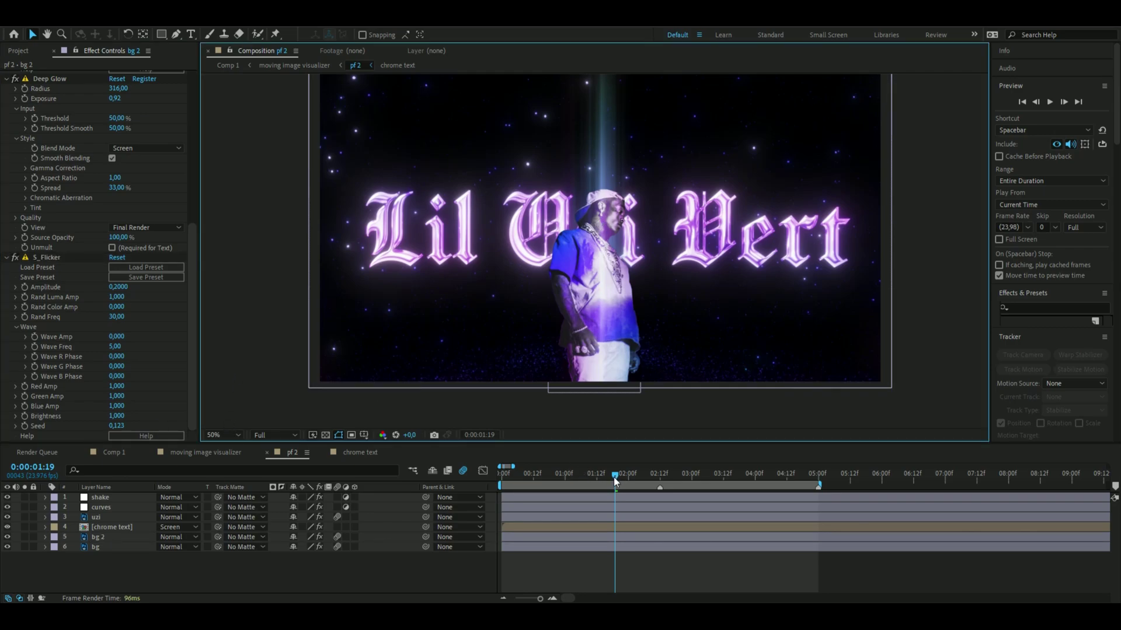
Step: Preview the flicker and set the duplicated background layer's blending mode to Add
drag(614, 477, 548, 477)
key(space)
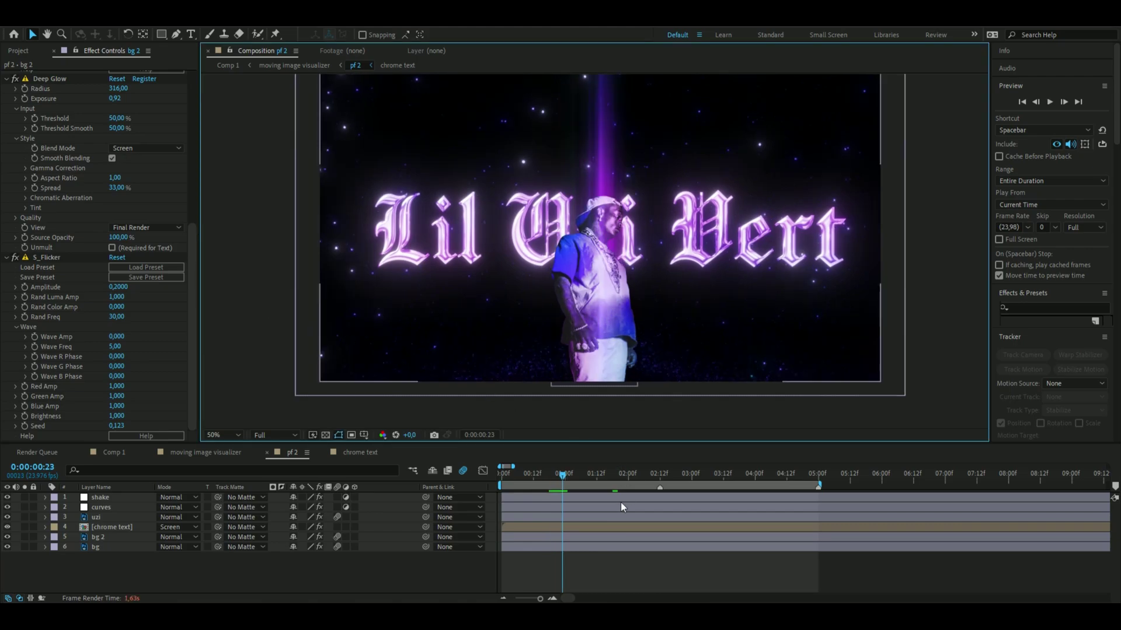
click(185, 537)
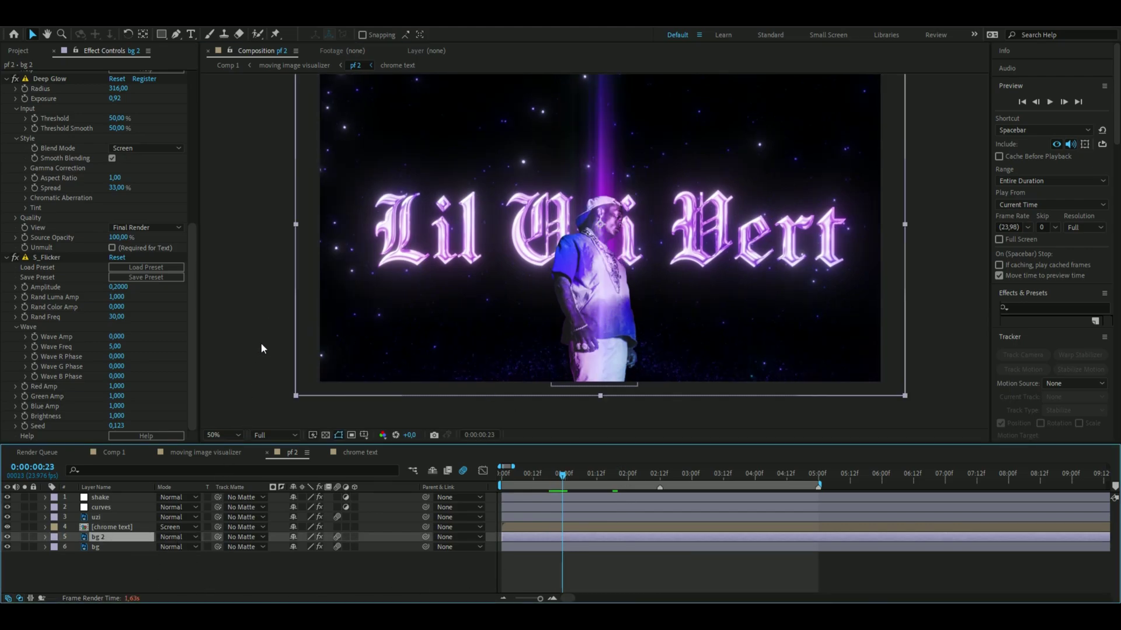
click(183, 535)
click(190, 137)
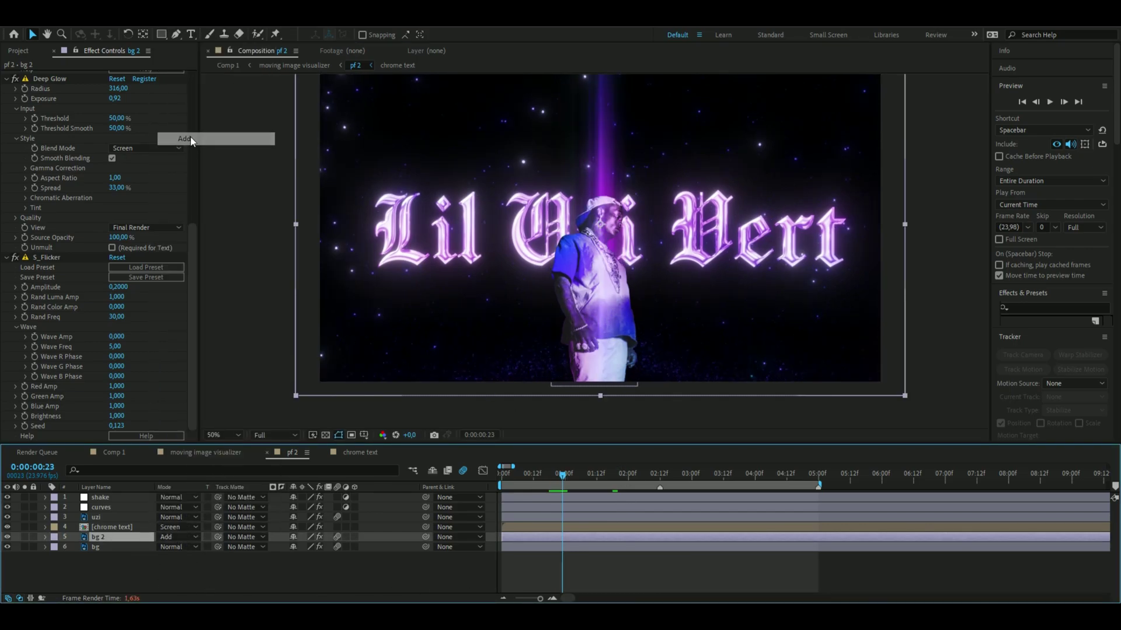
scroll(766, 338, down, 1)
scroll(764, 335, up, 1)
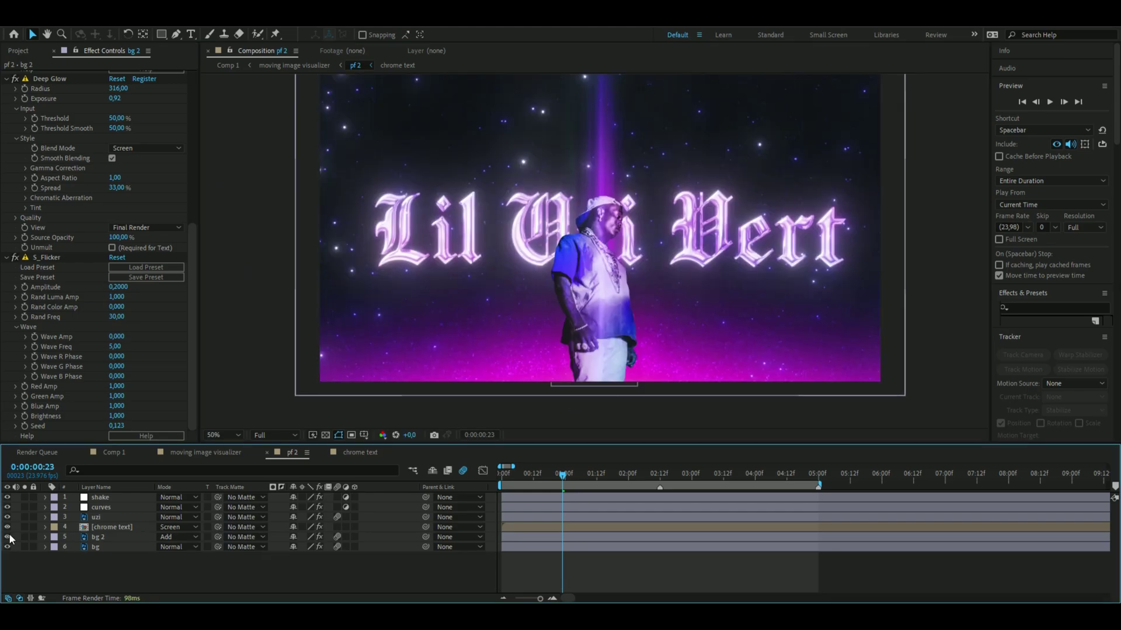
Step: Rename the bg 2 layer as glowing stars
right_click(96, 537)
click(117, 513)
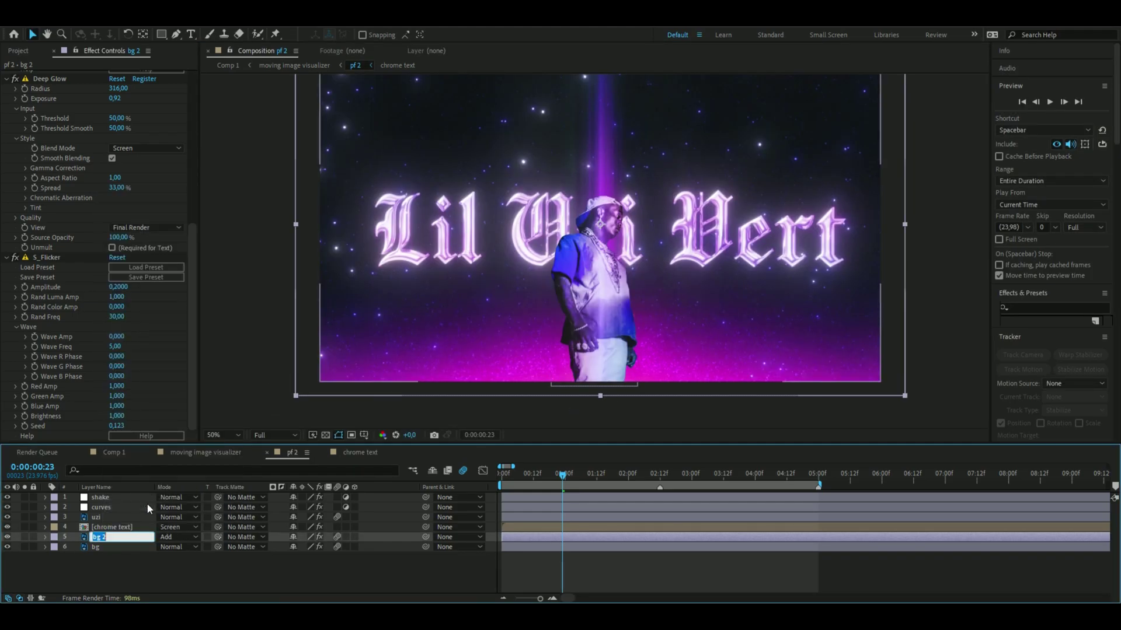
text(glowing stae)
key(BackSpace)
text(rs)
click(946, 292)
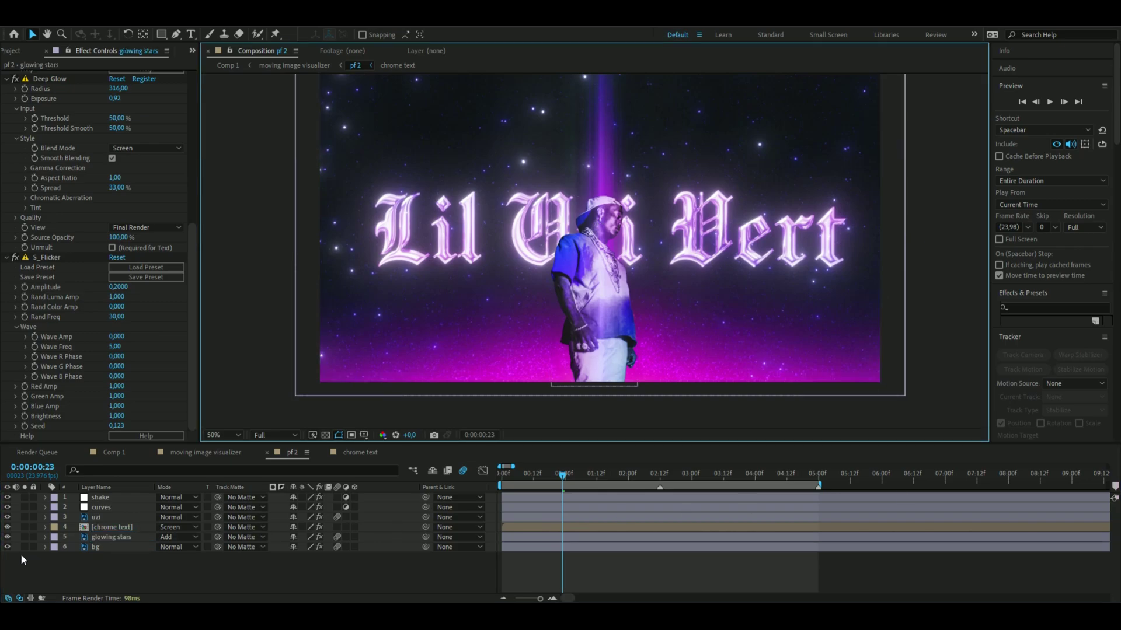
Step: Duplicate the uzi layer and collapse the copy's effect settings
click(102, 517)
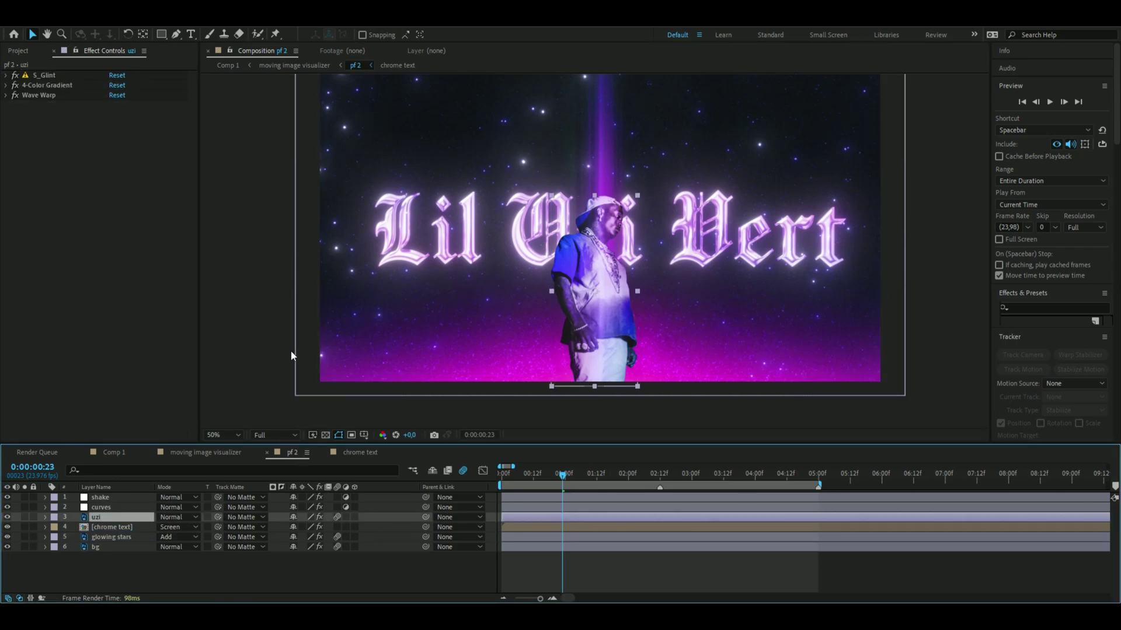
key(ctrl+d)
click(7, 75)
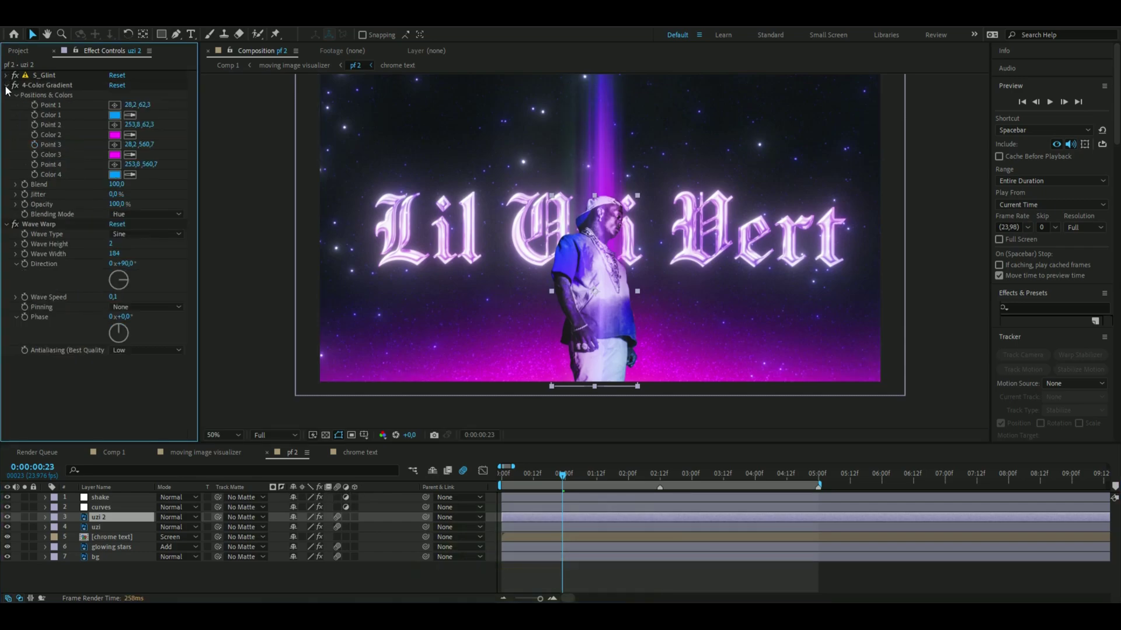
click(6, 85)
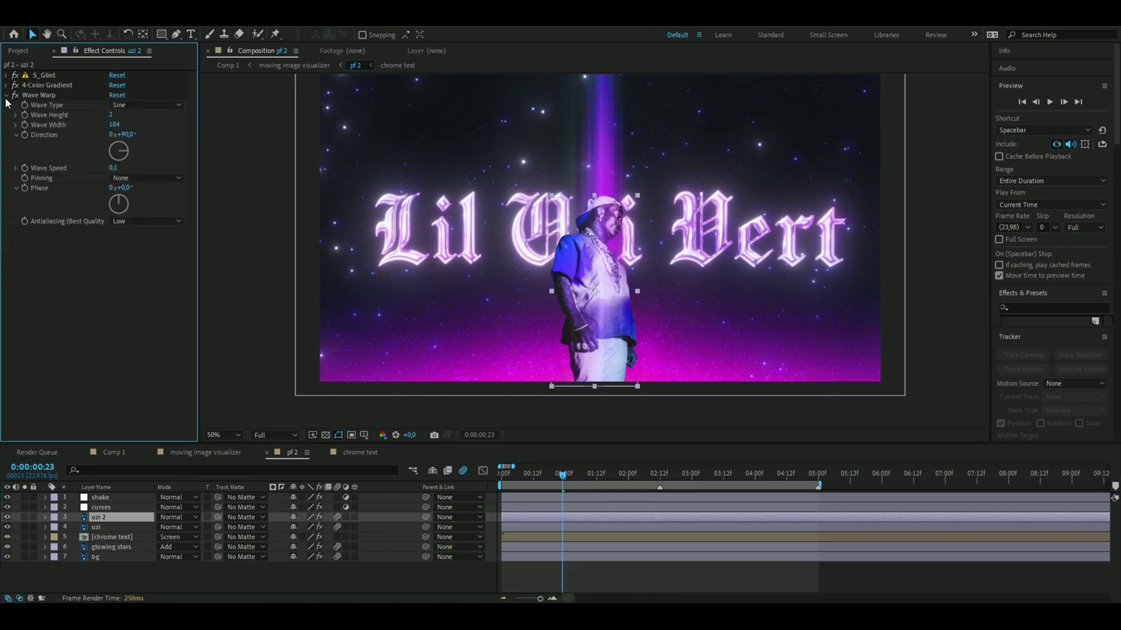
click(6, 96)
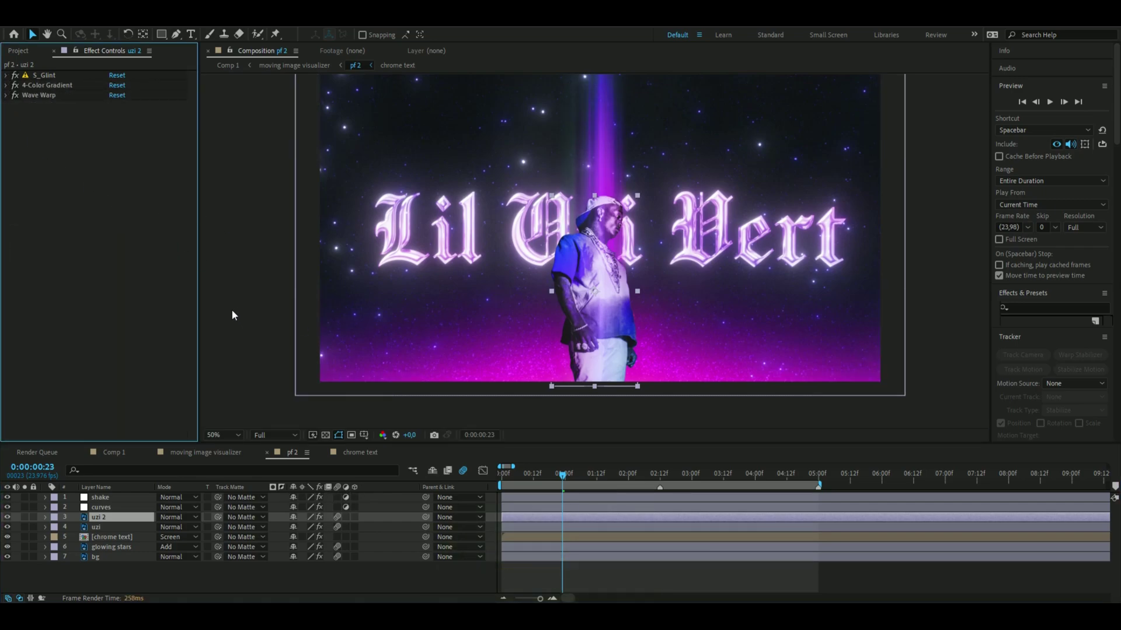
click(148, 567)
Step: Add an adjustment layer directly above uzi 2 and apply Deep Glow to it
click(98, 517)
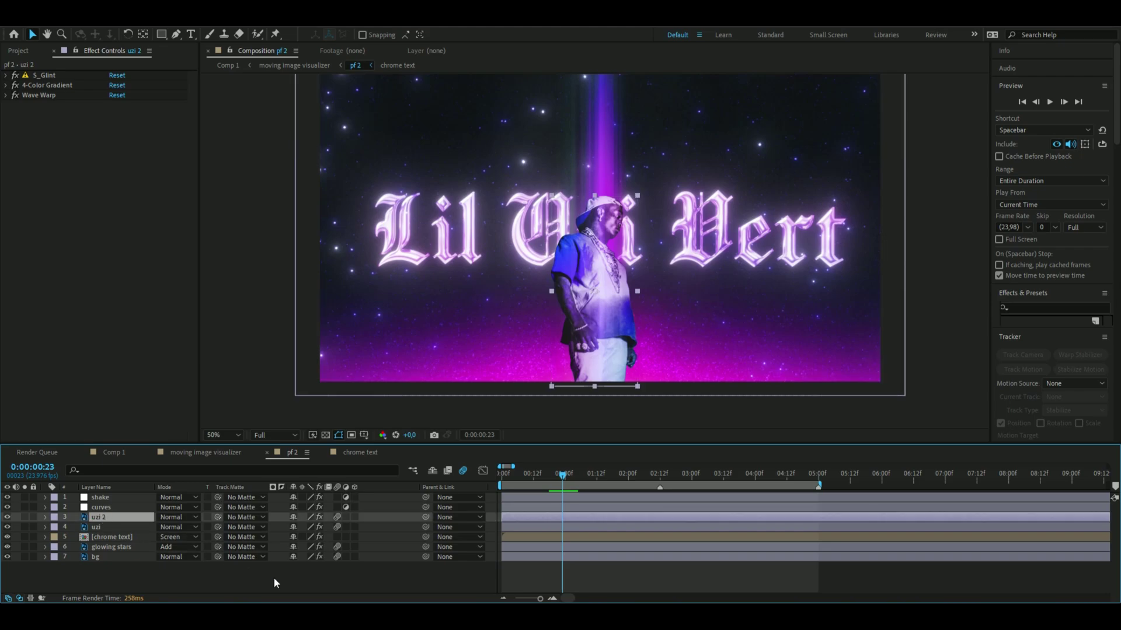
key(ctrl+alt+y)
key(ctrl+space)
text(d)
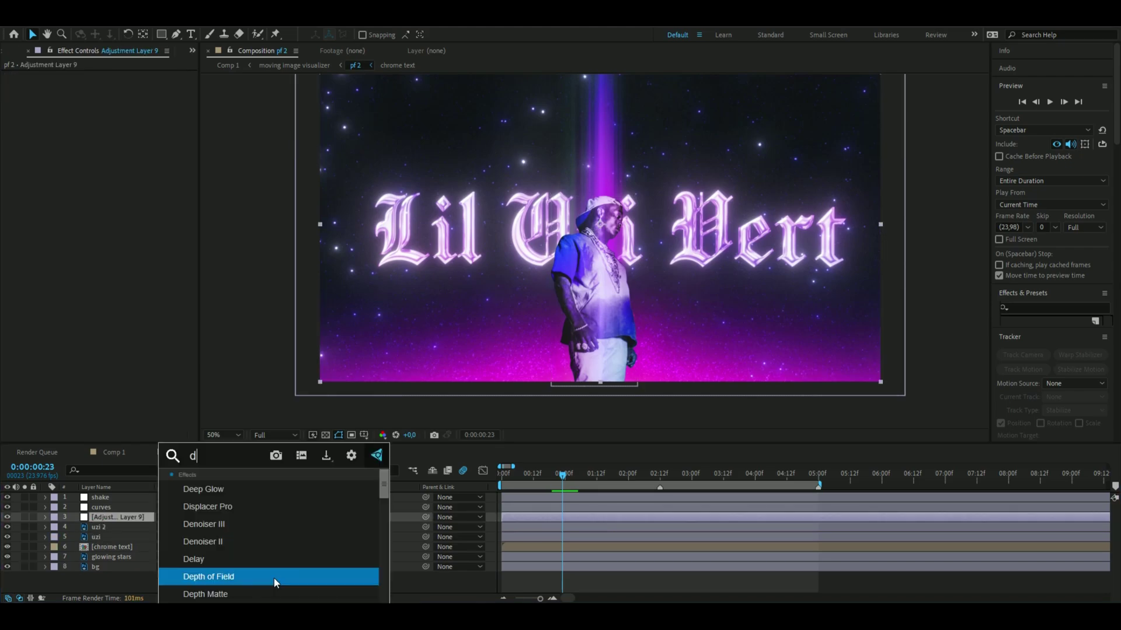
click(210, 489)
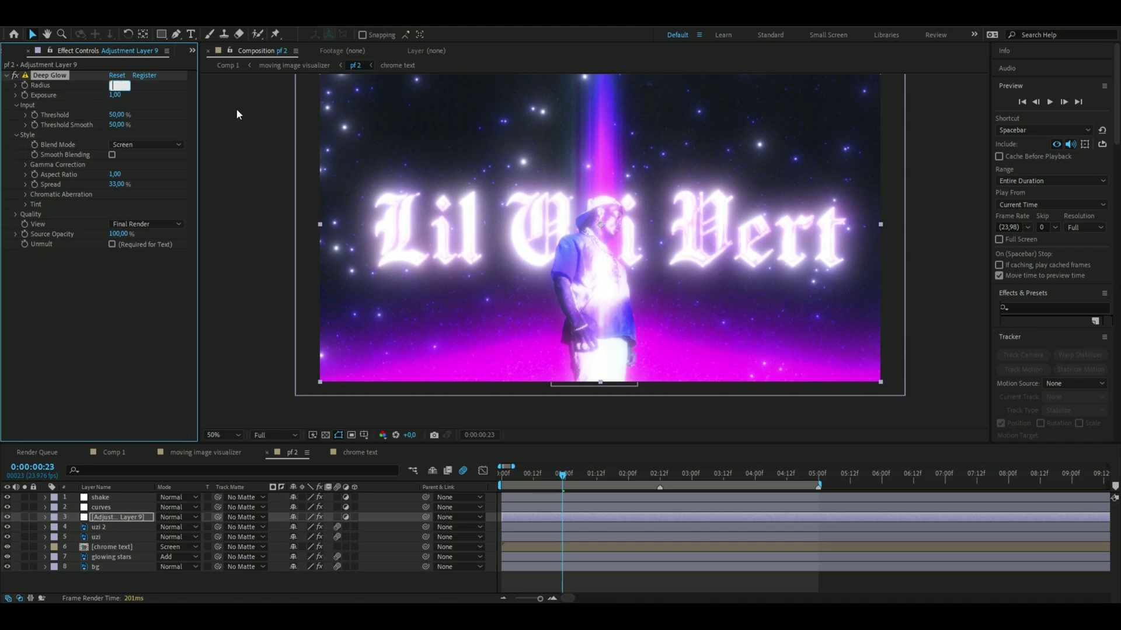
Step: Set the adjustment layer's Deep Glow Radius to 303, enable Unmult, and rename the layer as glow
text(303)
key(Tab)
click(96, 296)
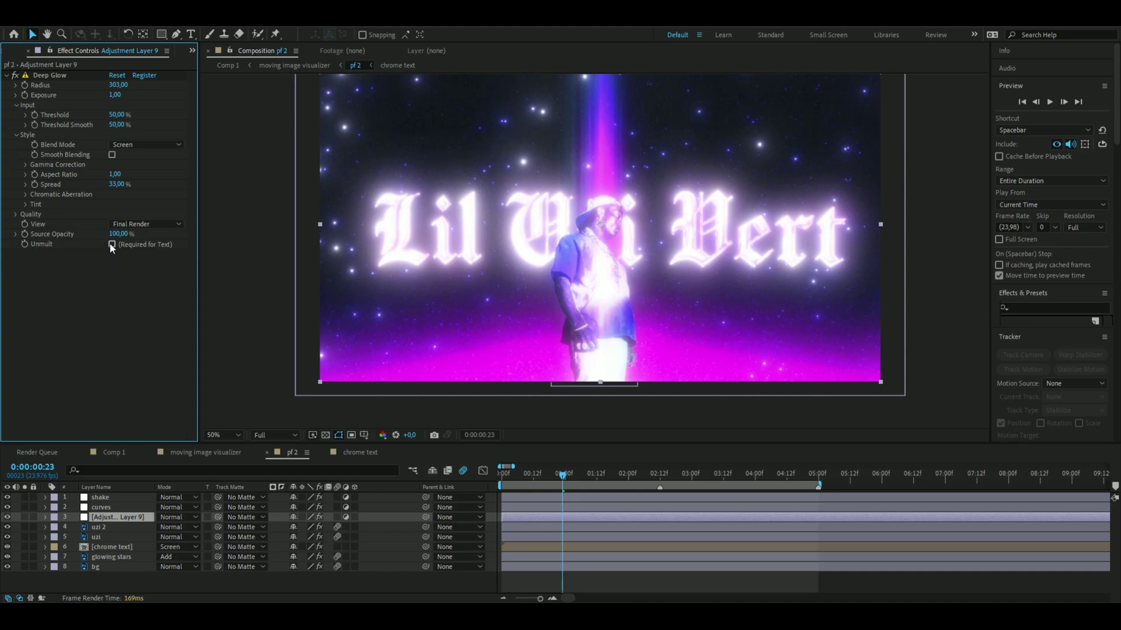
click(111, 244)
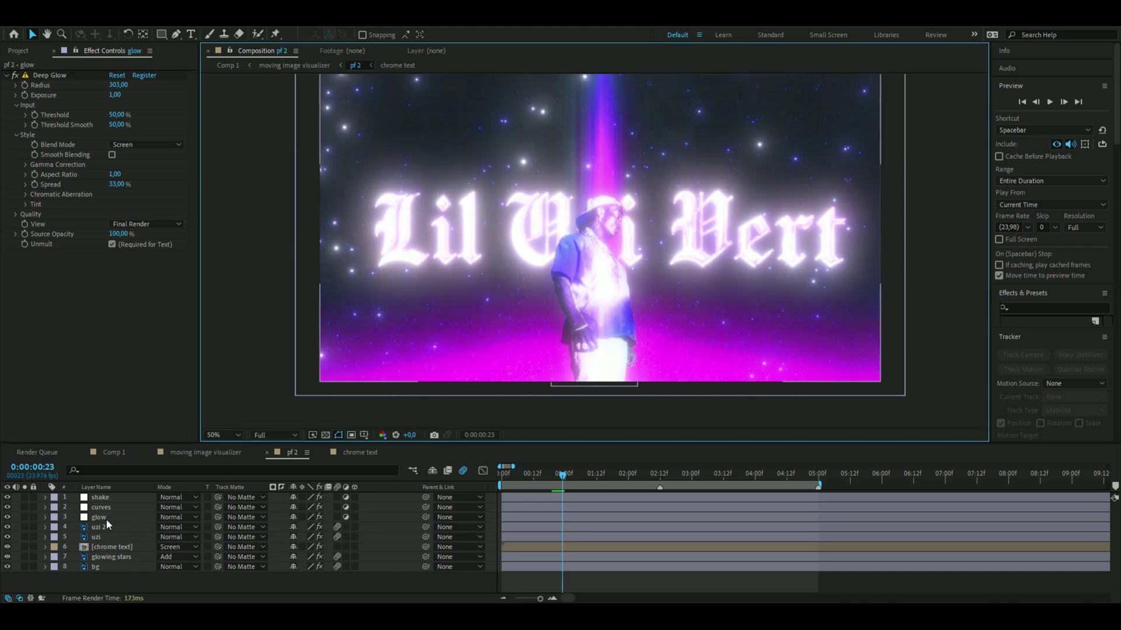
Step: Pre-compose the glow and uzi 2 layers as uzi glow, check its contents and return to pf 2
click(105, 519)
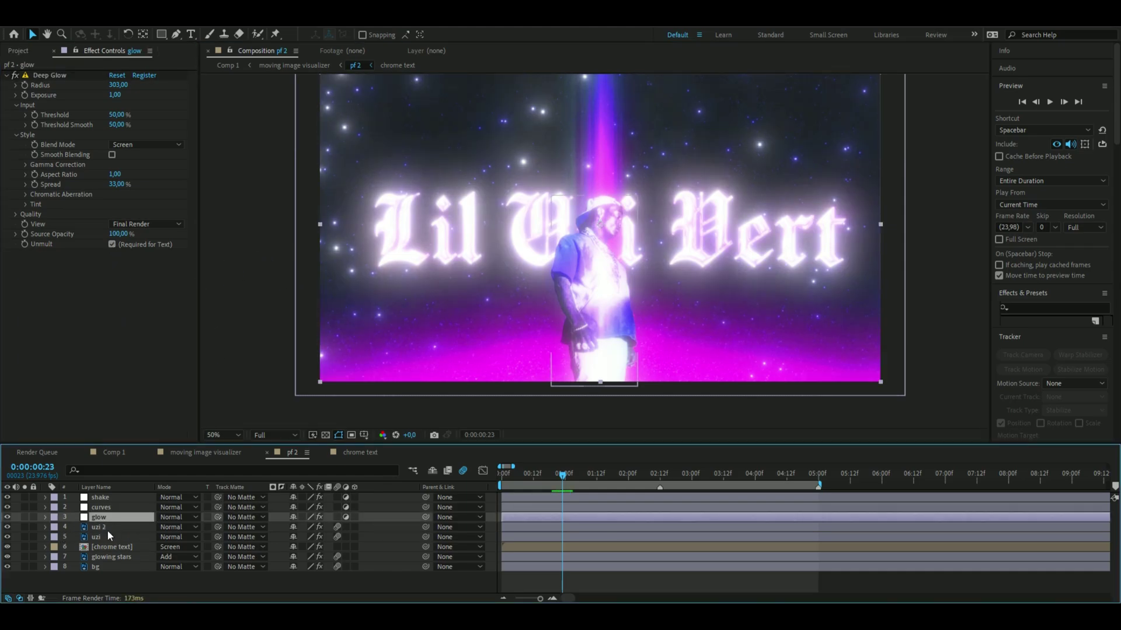
ctrl+click(105, 528)
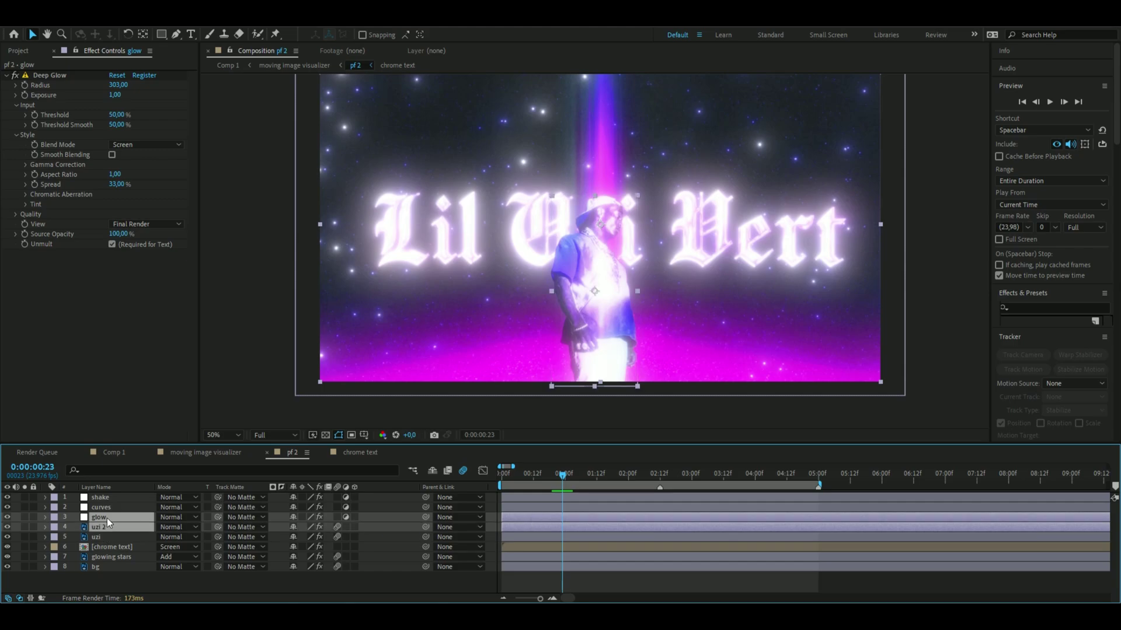
right_click(548, 518)
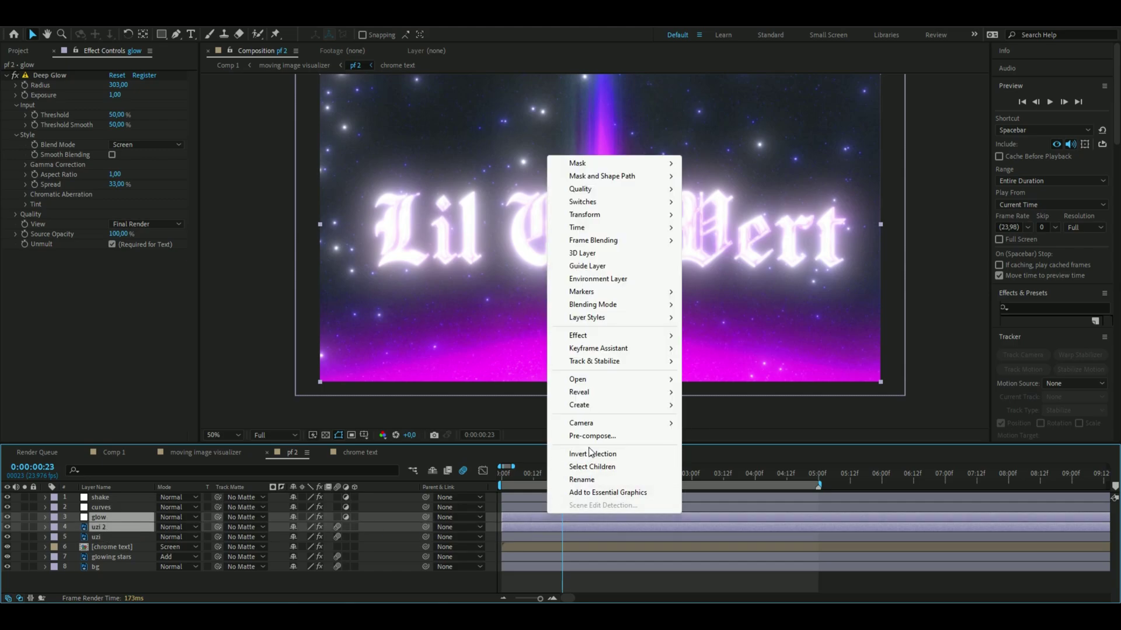
click(619, 446)
key(BackSpace)
text(uzi glow)
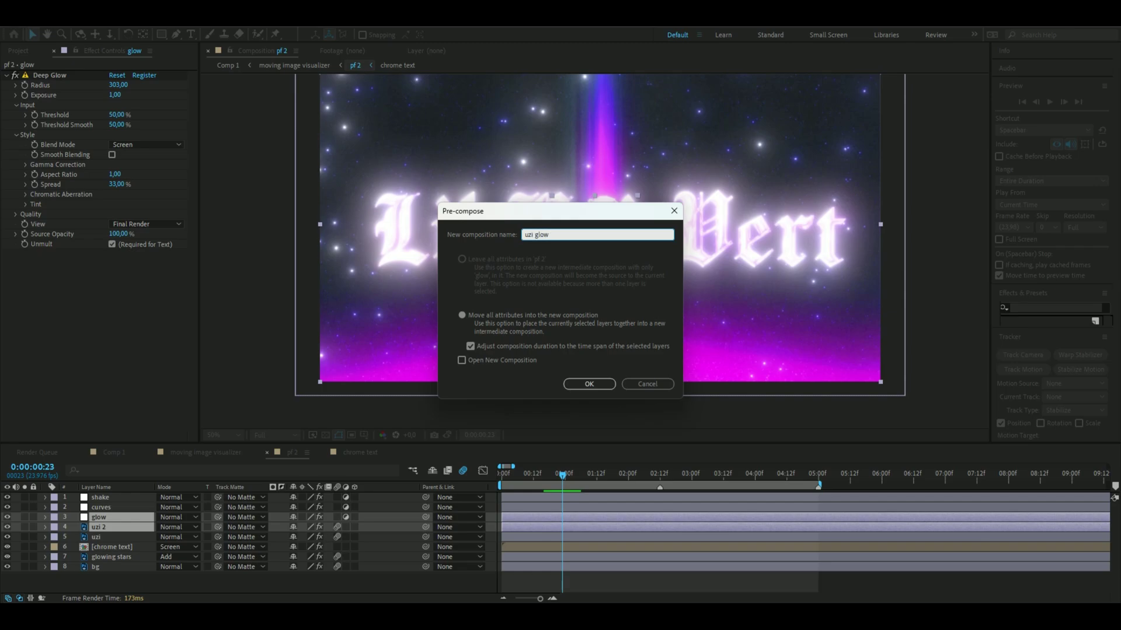
key(Return)
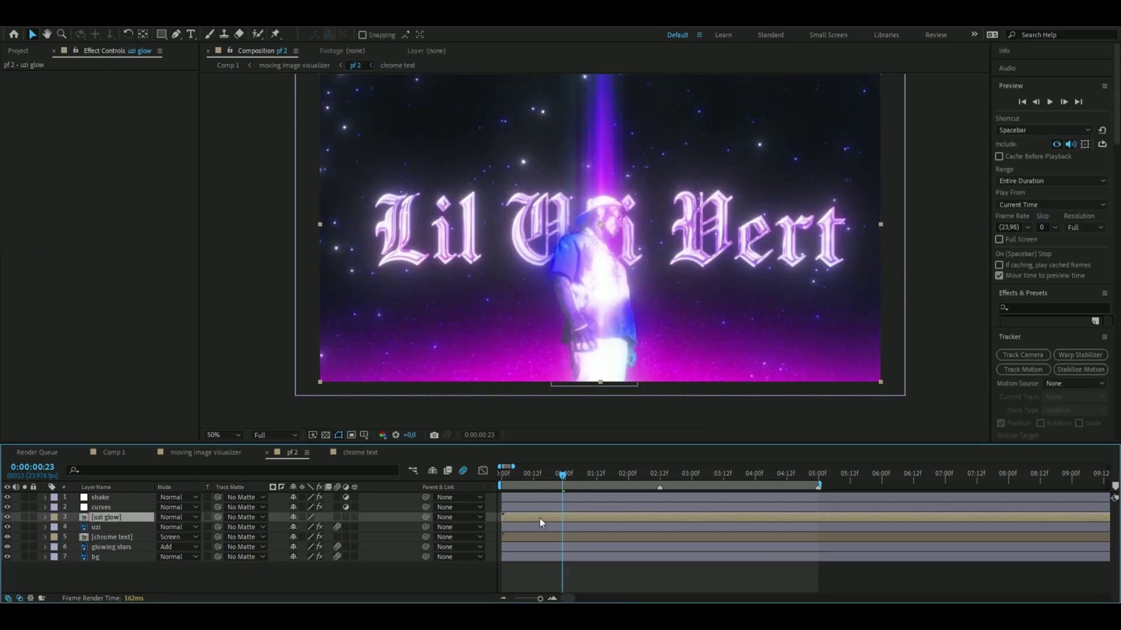
double_click(540, 518)
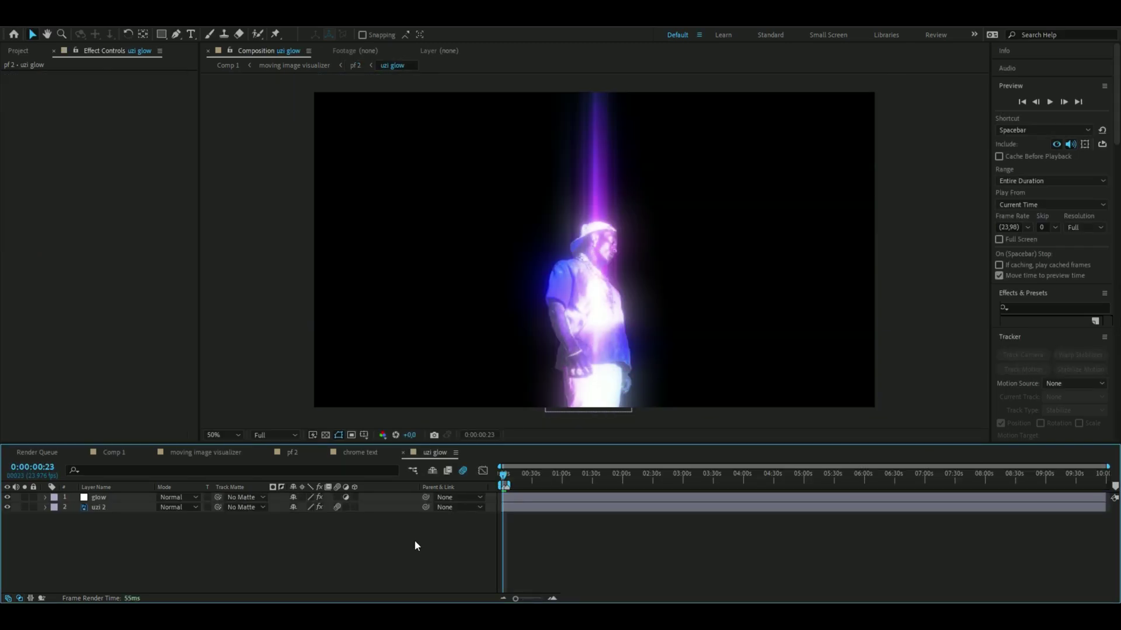
click(293, 453)
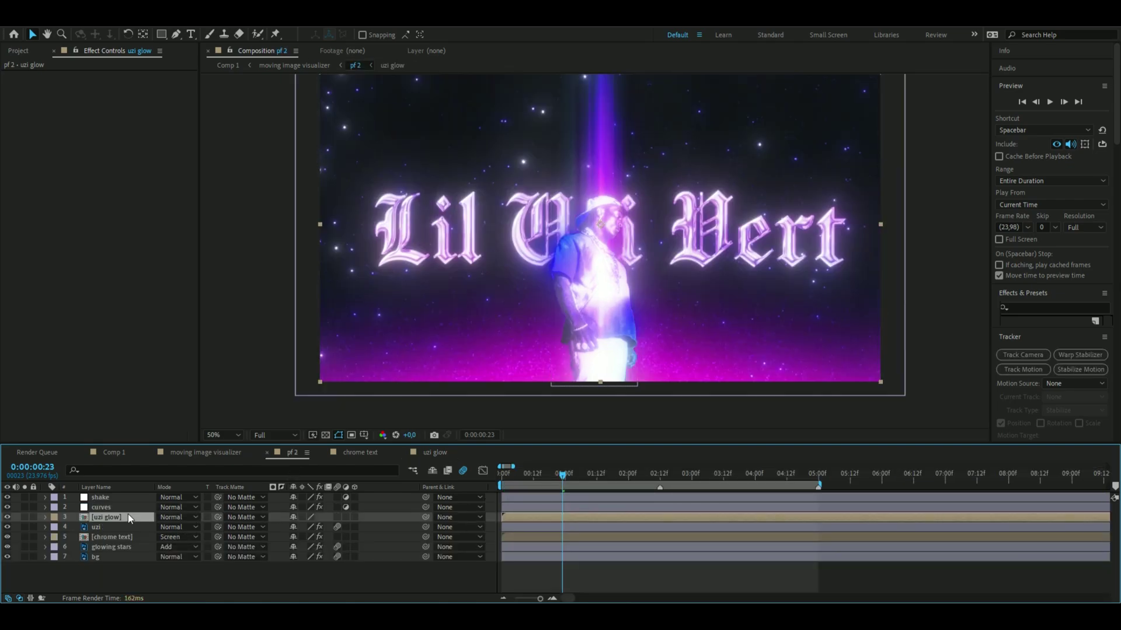
Step: Apply S_Flicker to the uzi glow layer and set its Seed to 1.863
key(ctrl+space)
text(flicker)
key(Return)
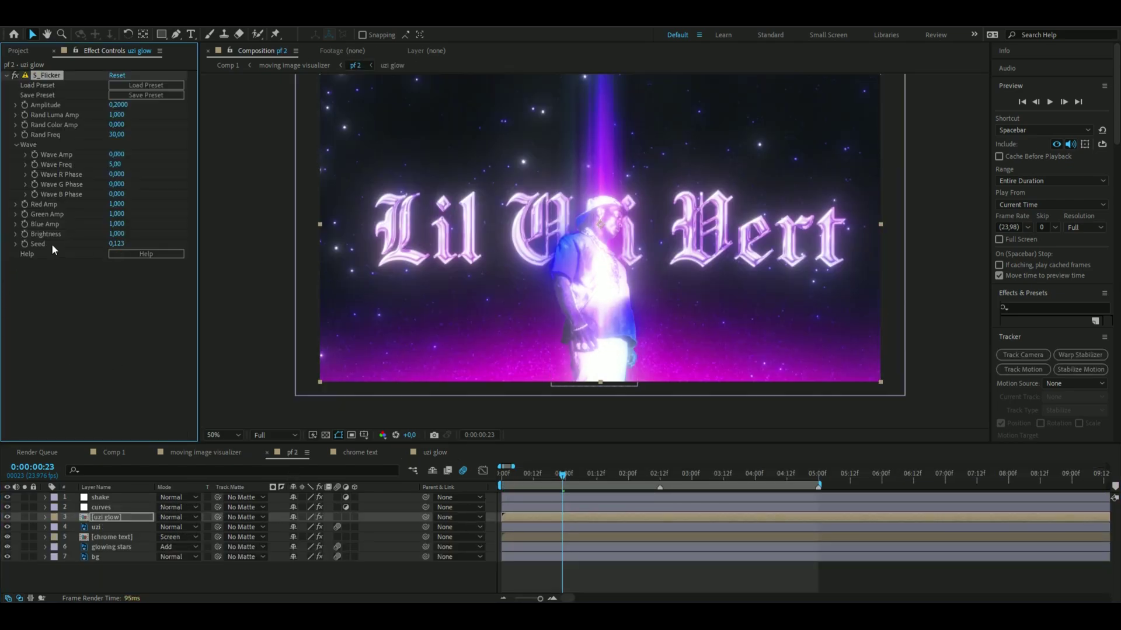
drag(116, 243, 191, 246)
click(396, 411)
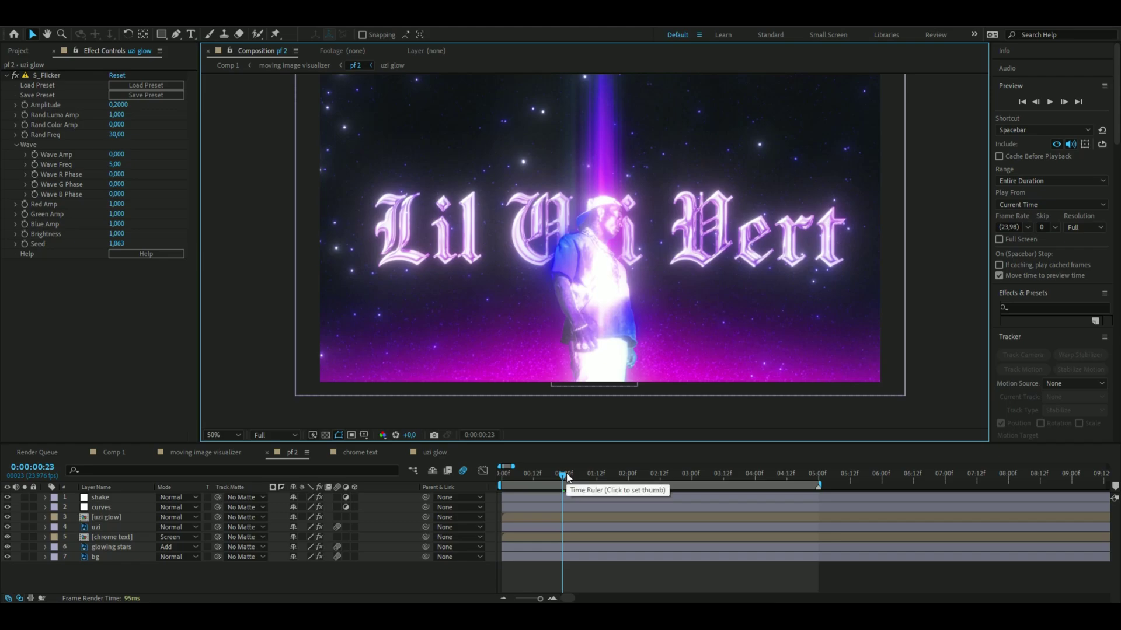
drag(566, 477, 596, 477)
Step: Set the uzi glow layer's Opacity to 64% and its blending mode to Screen
click(111, 518)
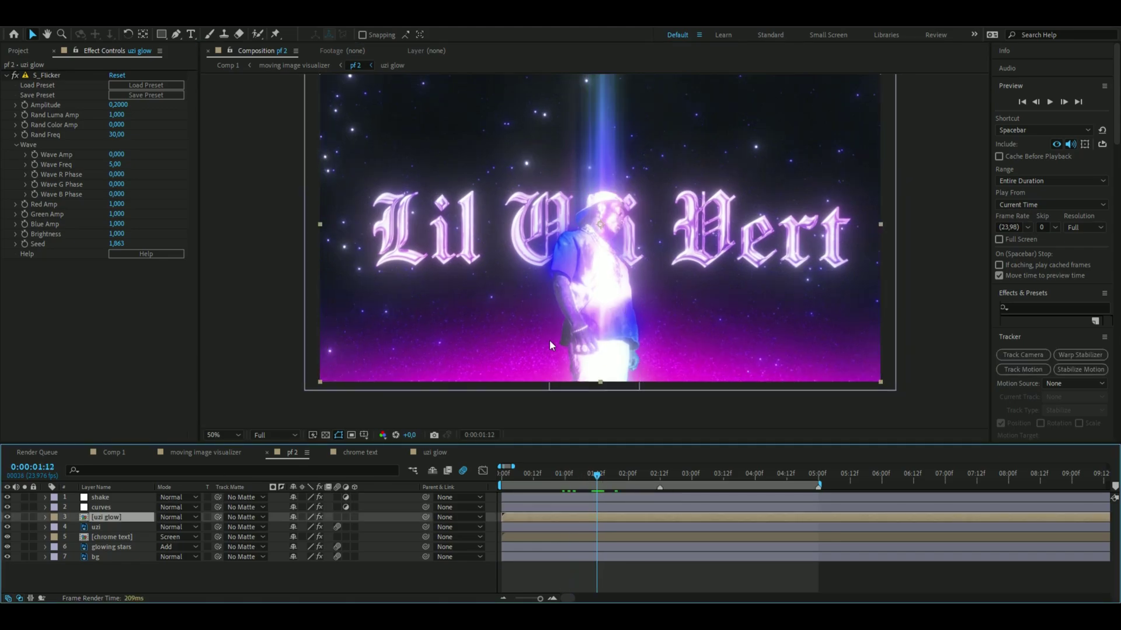
click(47, 517)
click(56, 537)
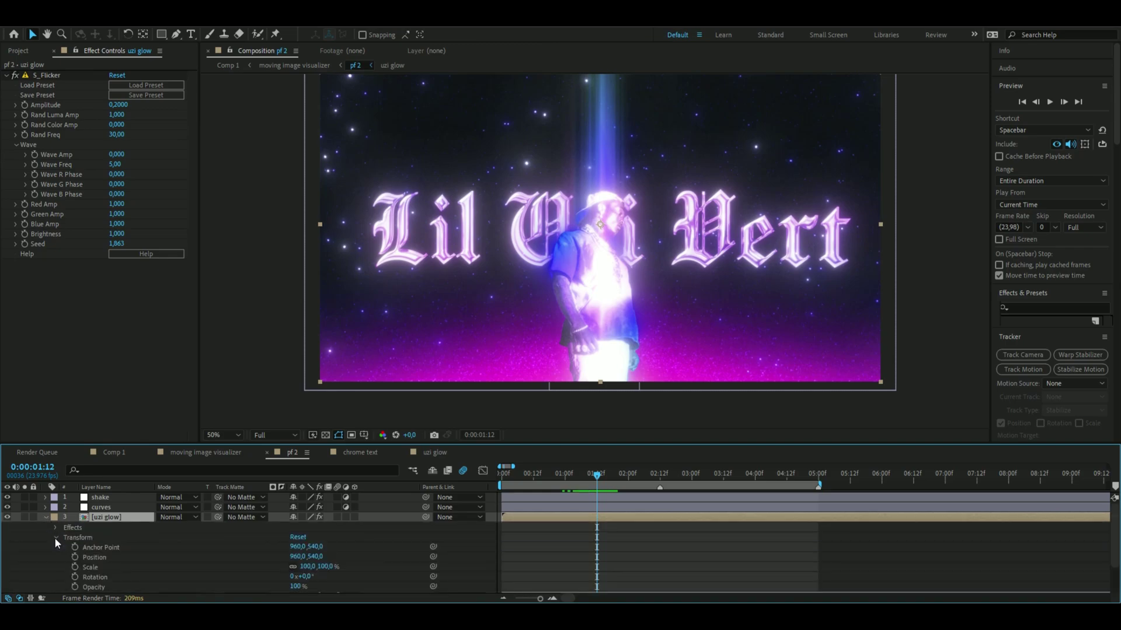
click(289, 587)
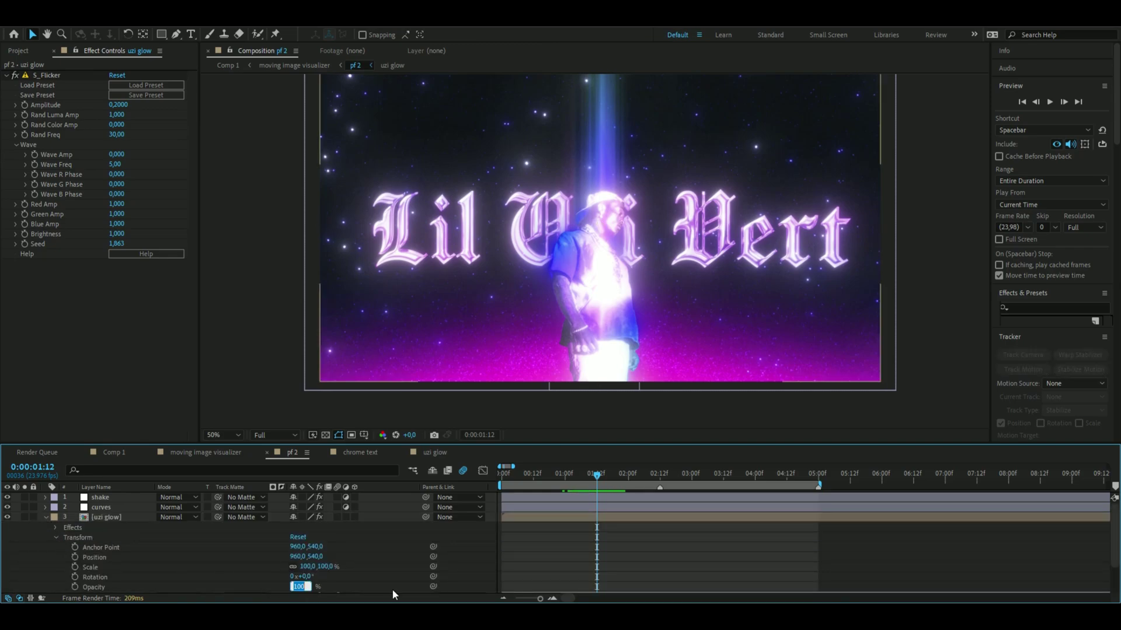
text(64)
key(Return)
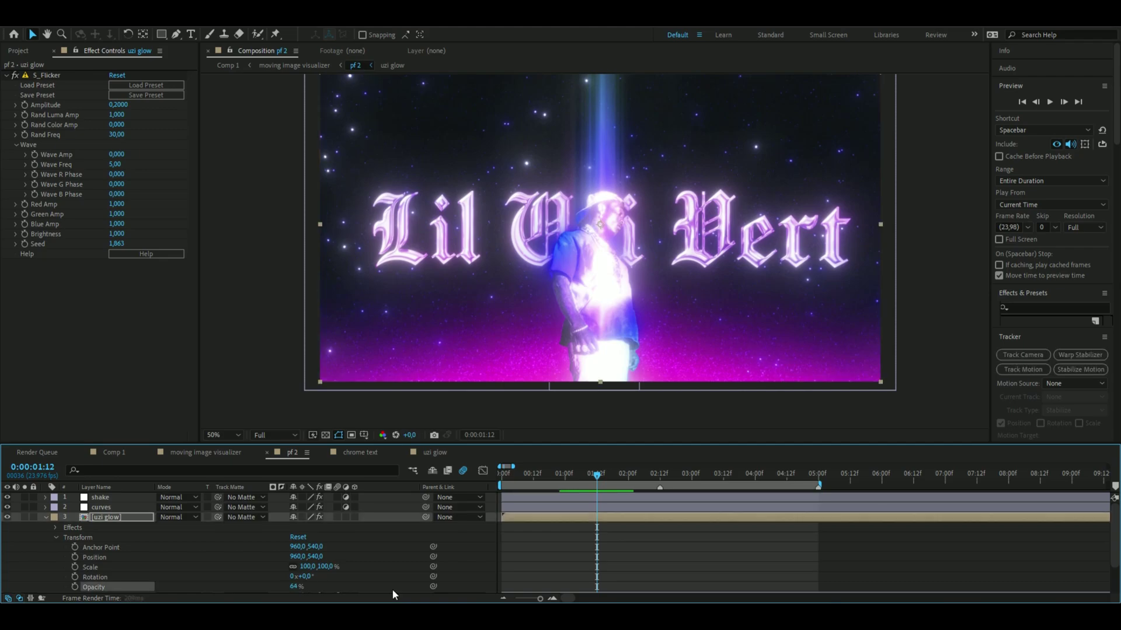
click(174, 517)
click(226, 236)
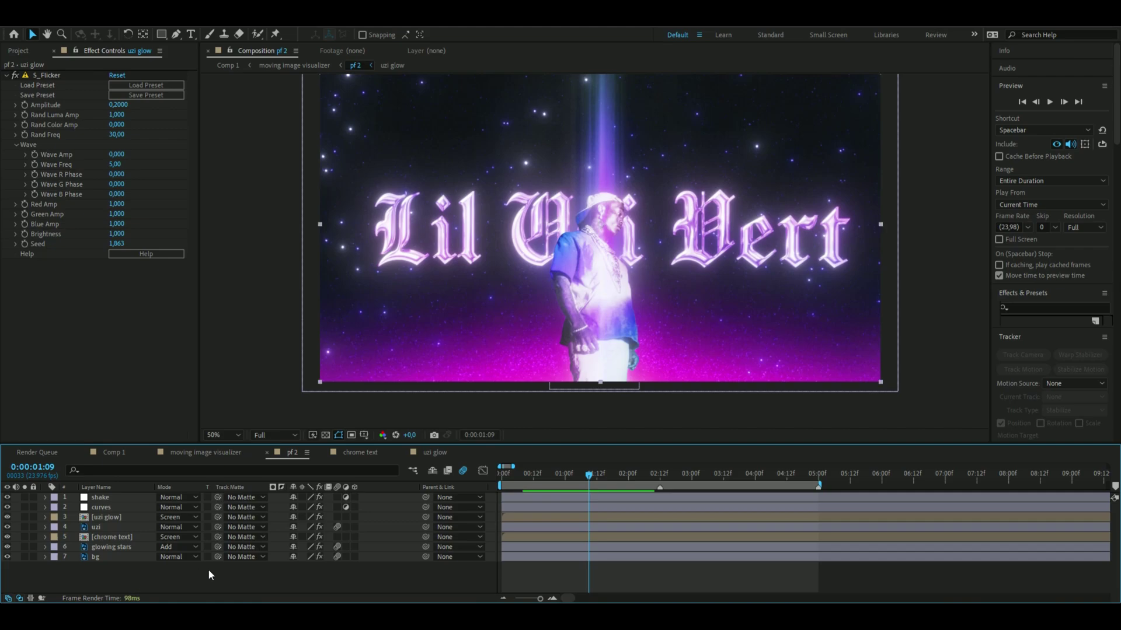
Step: Add an adjustment layer at the top of the stack with CC Vignette and set its Amount to 134
key(ctrl+alt+y)
key(ctrl+space)
text(vig)
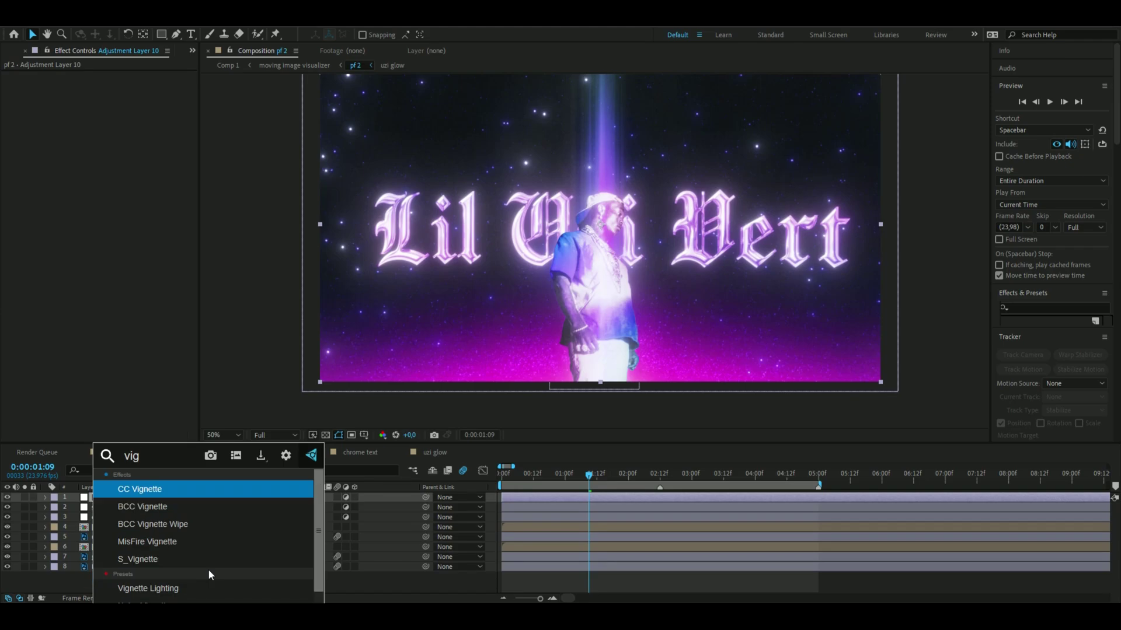
key(Return)
click(114, 85)
text(134)
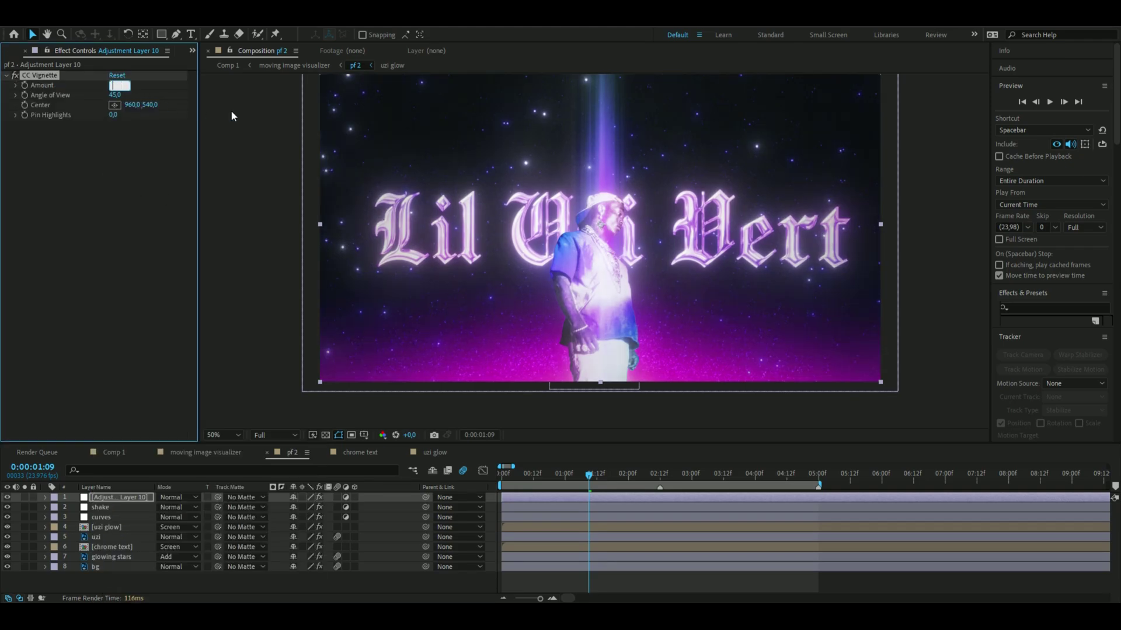
key(Return)
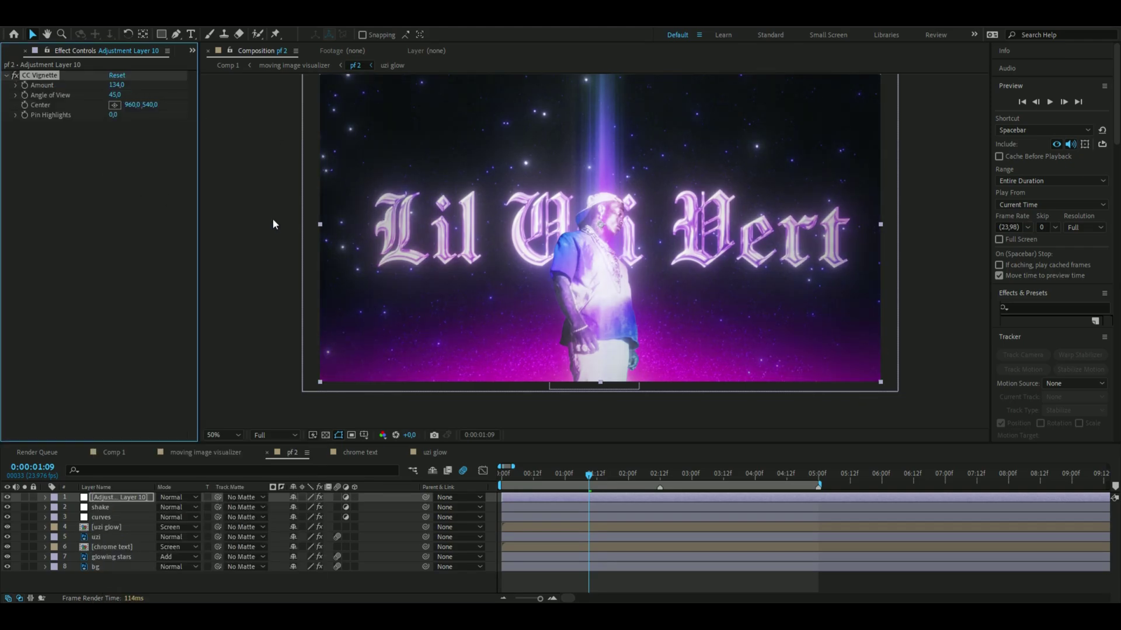
Step: Compare the image with and without CC Vignette and rename its adjustment layer as vignette
click(14, 75)
click(14, 75)
text(vignette)
key(Return)
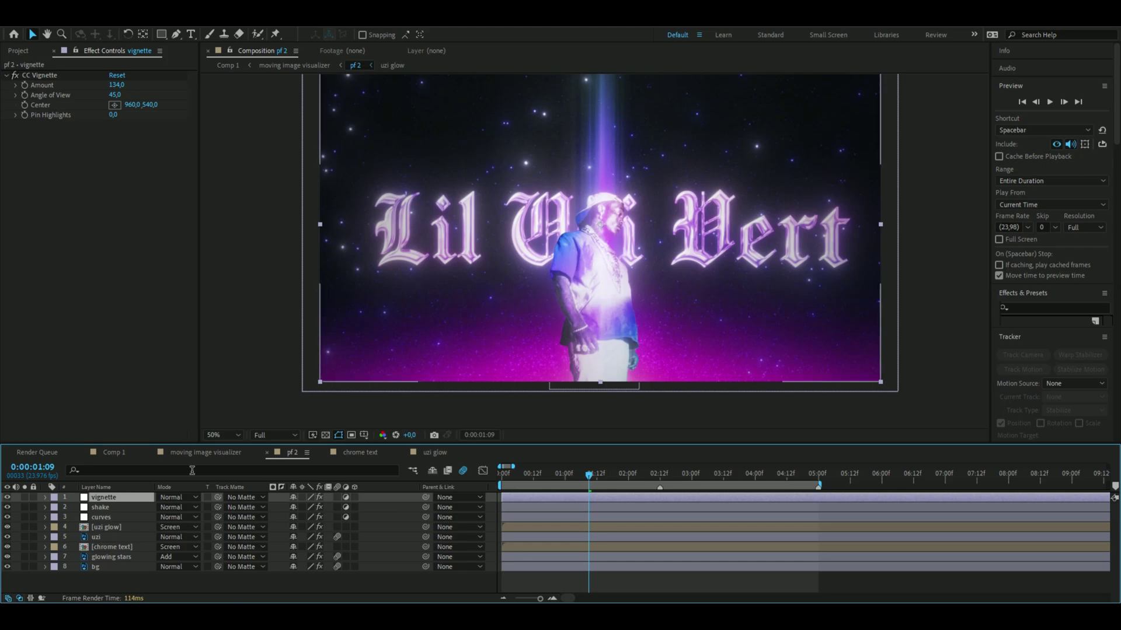
Step: Add another adjustment layer above vignette and apply the Noise effect to it
key(ctrl+alt+y)
key(ctrl+space)
text(noise)
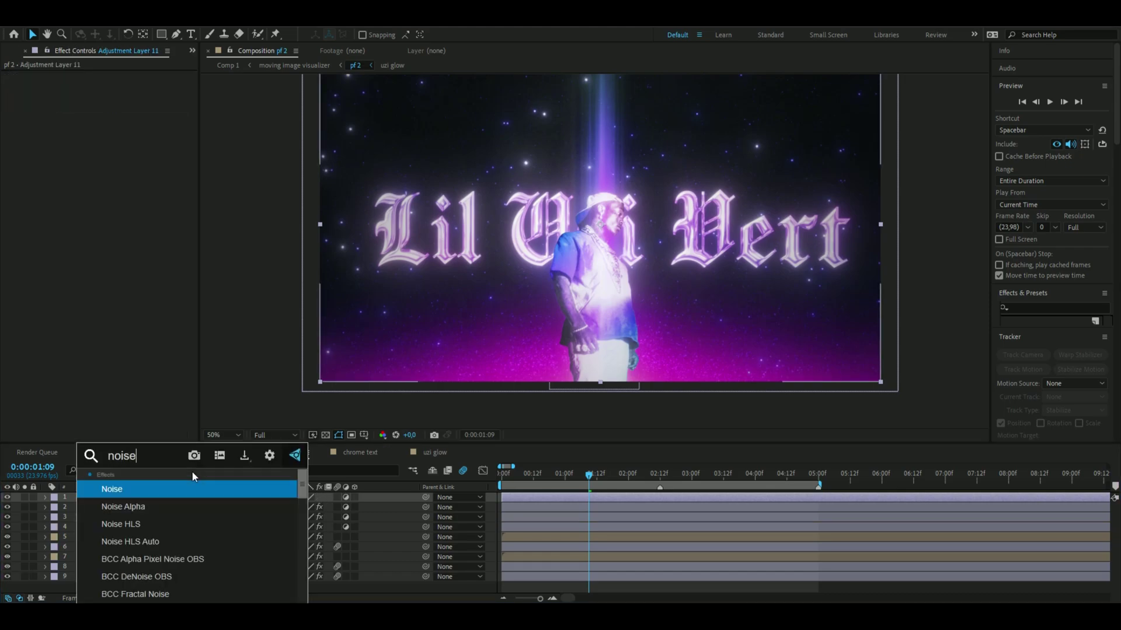
key(Return)
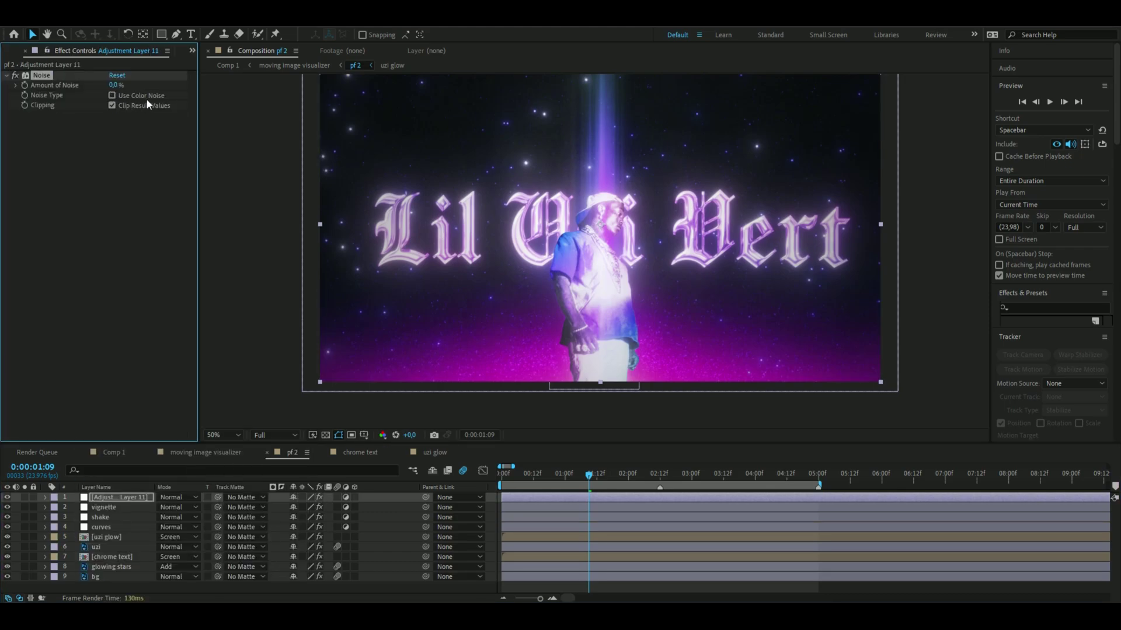
Step: Set the Amount of Noise to 7.5% and rename the adjustment layer as noise
click(111, 86)
text(7,5)
key(Return)
text(noise)
key(Return)
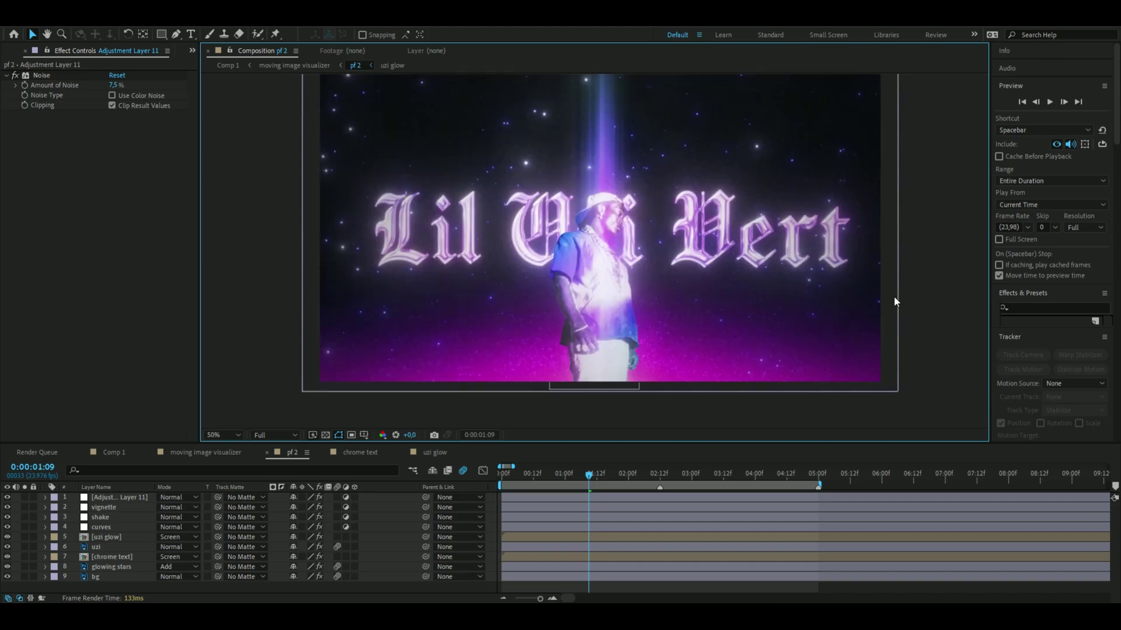
Step: Play the pf 2 composition from its first frame to review the finished visualizer
click(522, 478)
key(Home)
key(space)
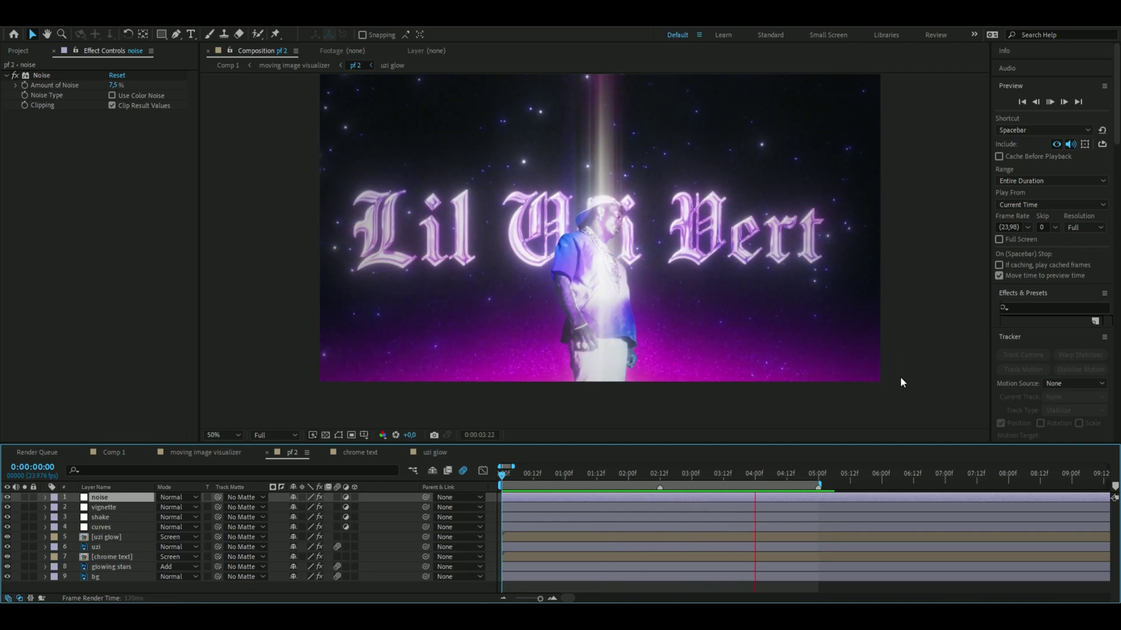
key(space)
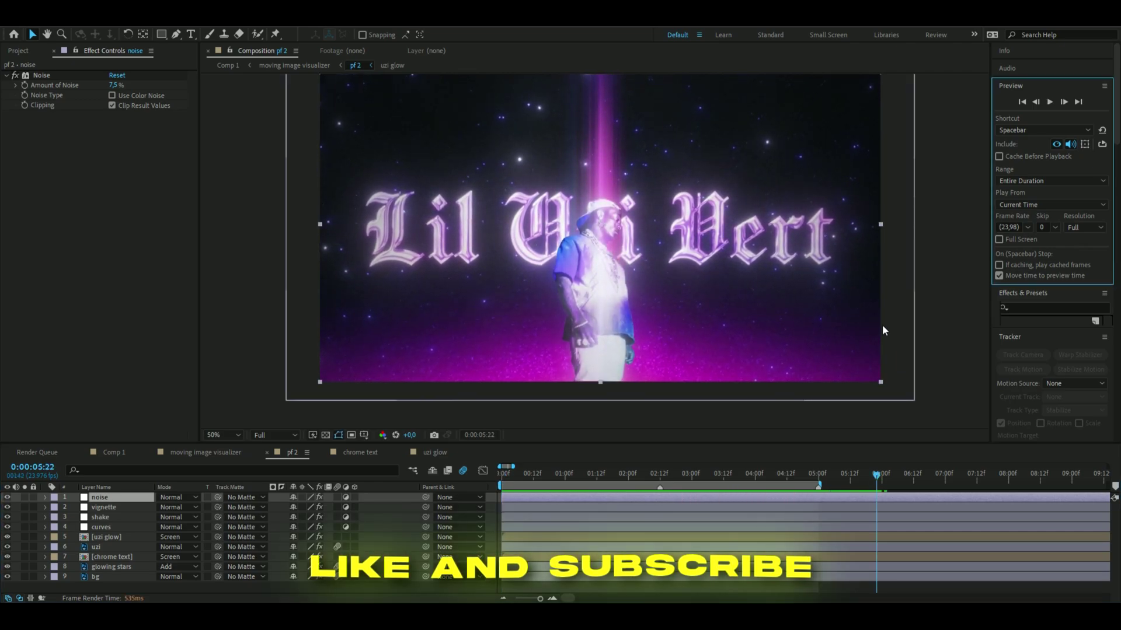